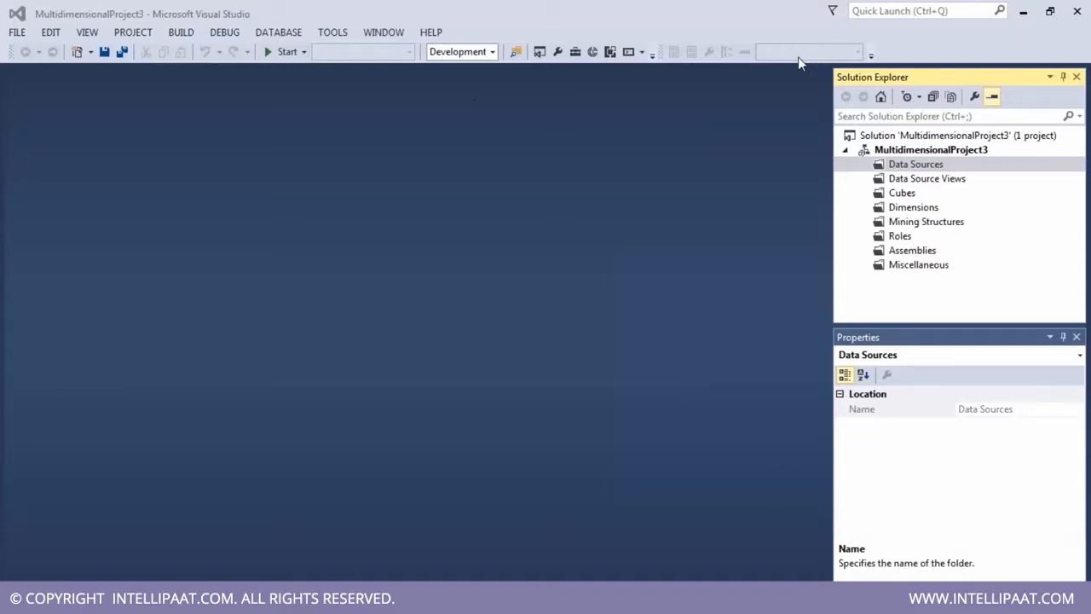
- Create a new Reporting Services project from the Report Server Project template, named Report Project7, in a new solution
click(16, 32)
mouse_move(39, 56)
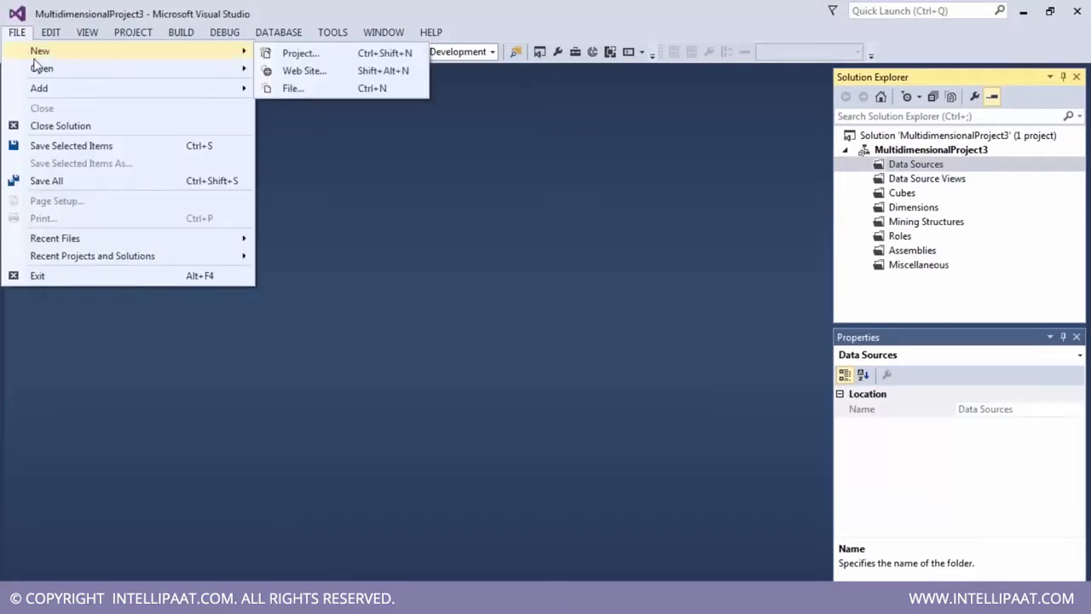
click(381, 54)
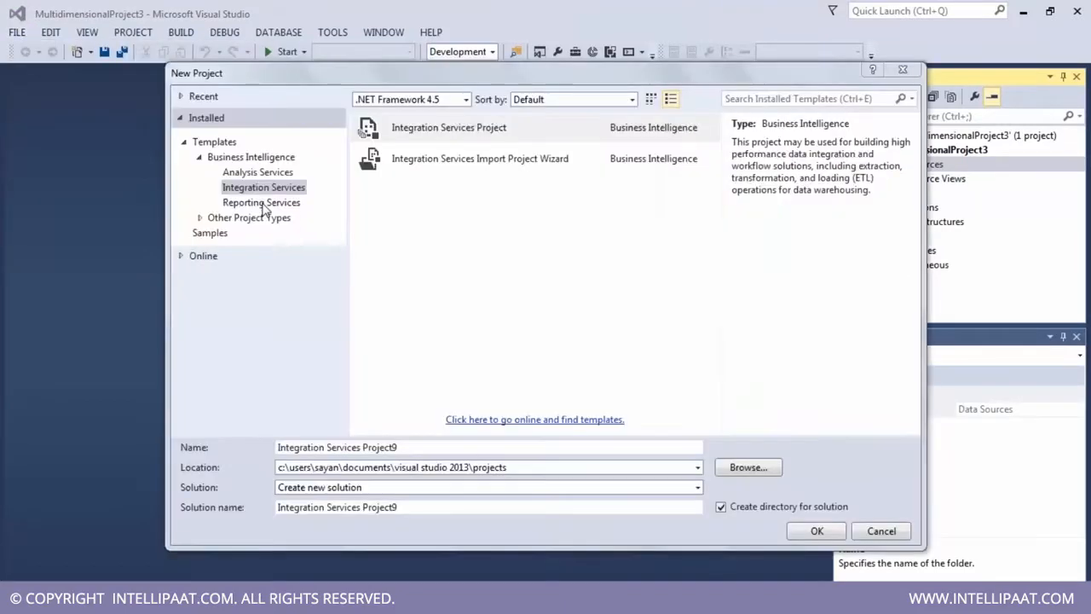
click(261, 203)
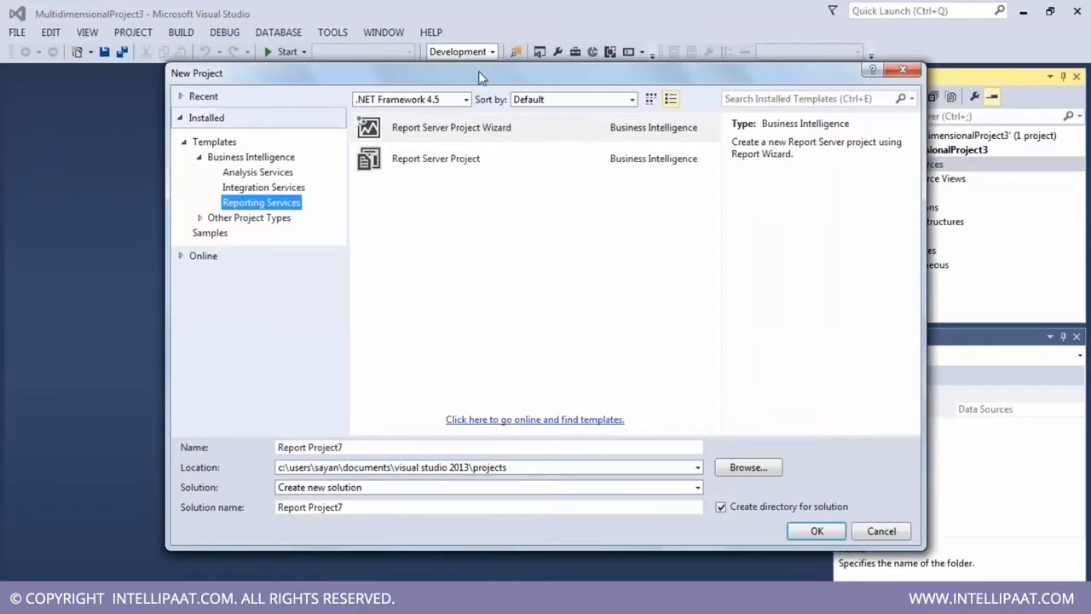
drag(340, 70, 139, 79)
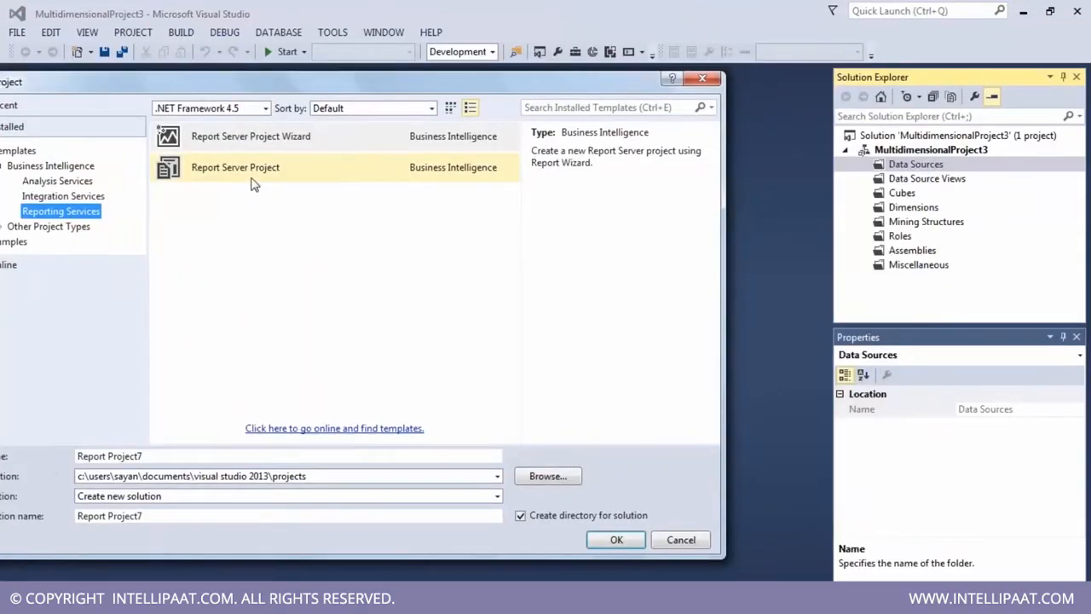
click(252, 181)
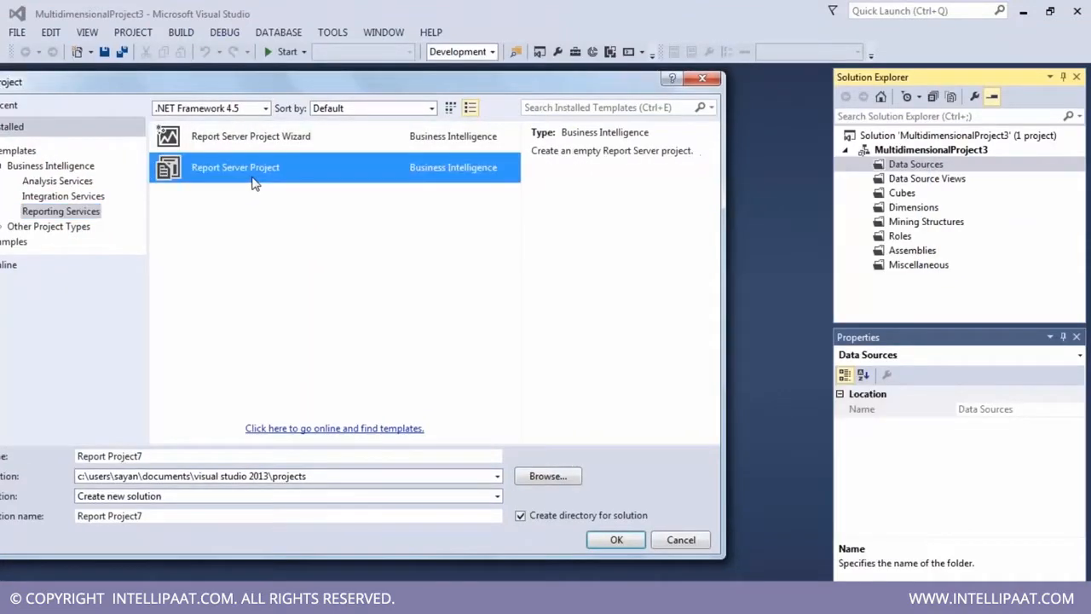
click(612, 540)
click(594, 410)
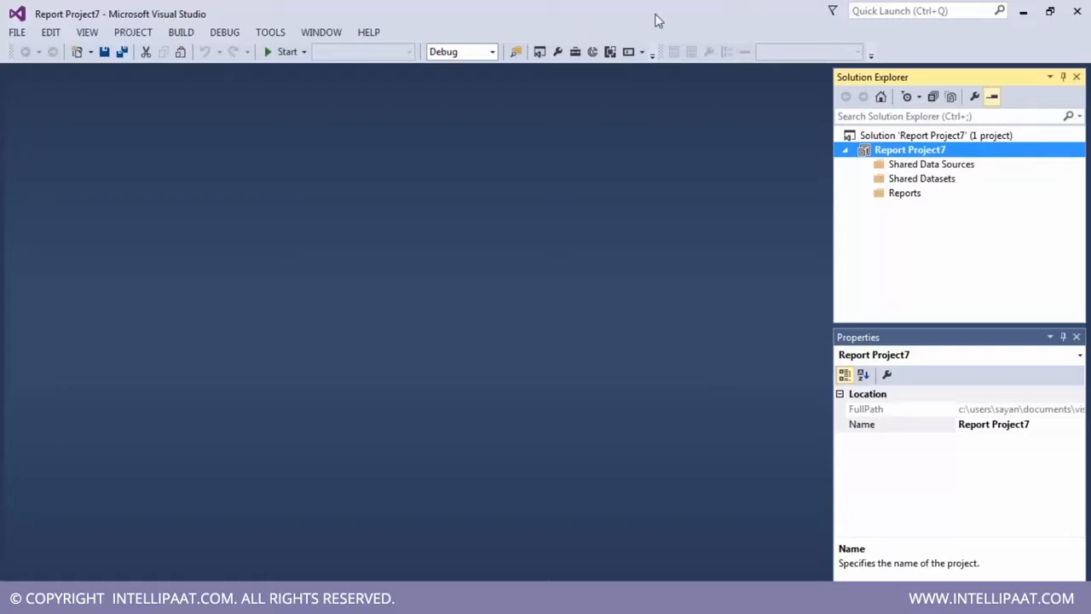
- Look over the project's Shared Data Sources, Shared Datasets and Reports folders
click(927, 171)
click(926, 152)
click(932, 166)
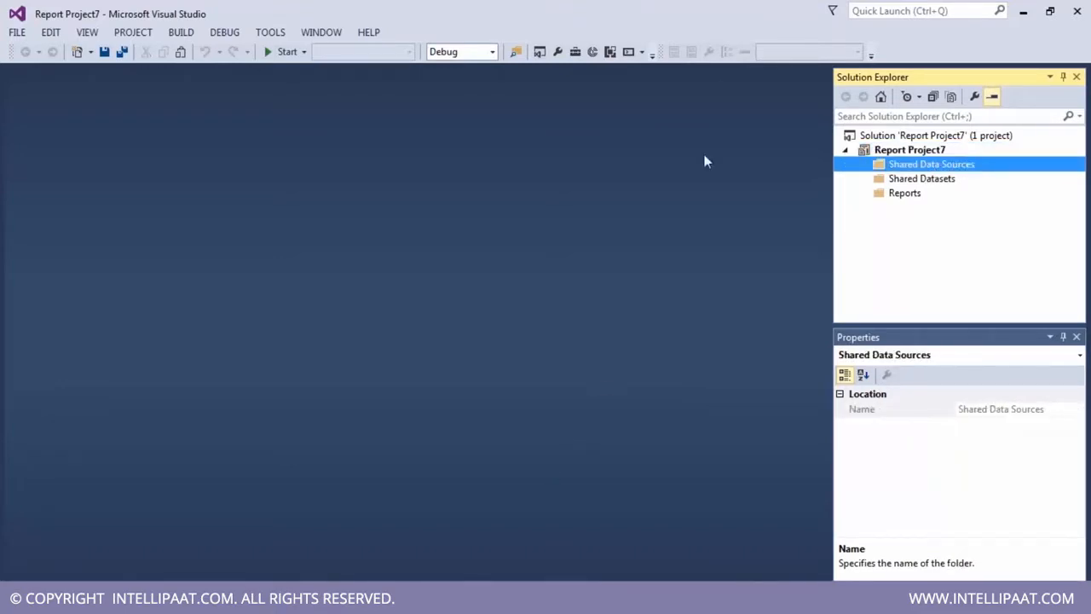
click(928, 180)
click(903, 194)
click(929, 166)
click(930, 180)
click(902, 196)
click(911, 166)
click(921, 182)
click(908, 196)
click(914, 169)
click(924, 181)
click(904, 194)
click(919, 166)
click(931, 180)
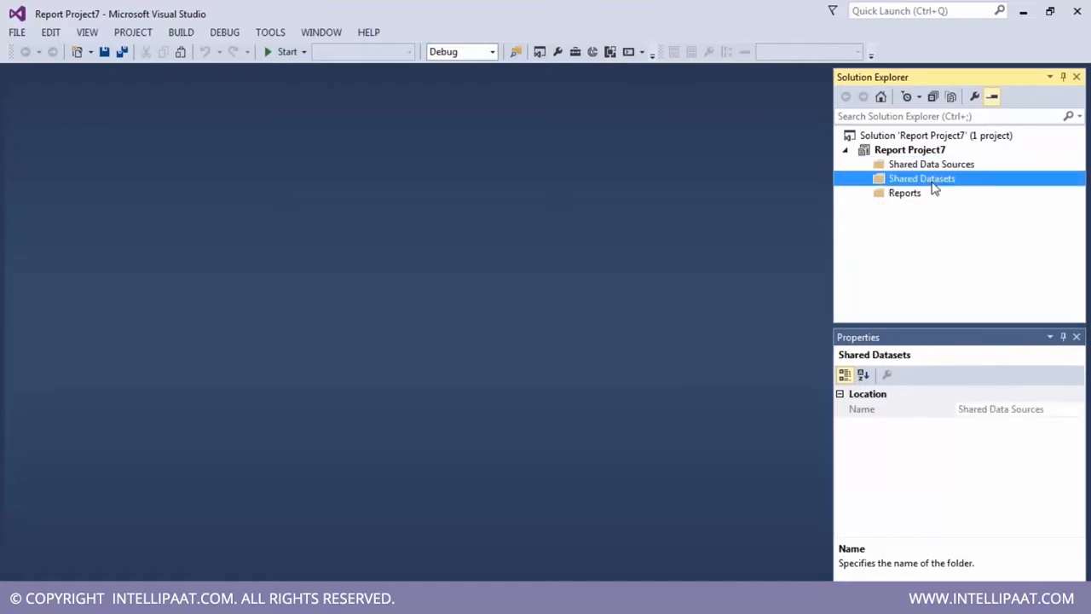
click(917, 152)
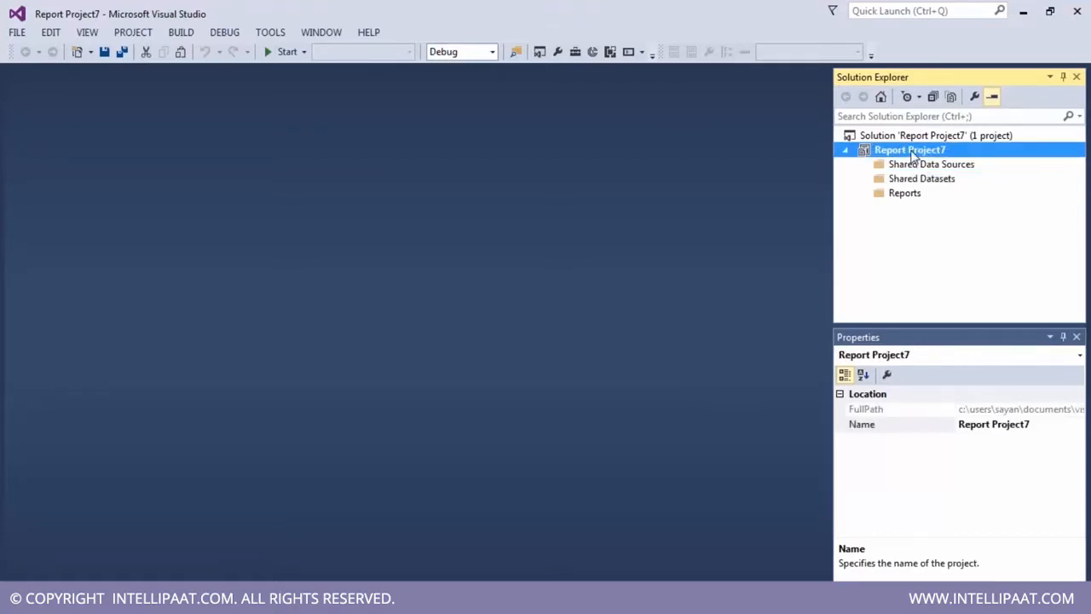
click(919, 167)
click(918, 194)
click(907, 180)
click(905, 166)
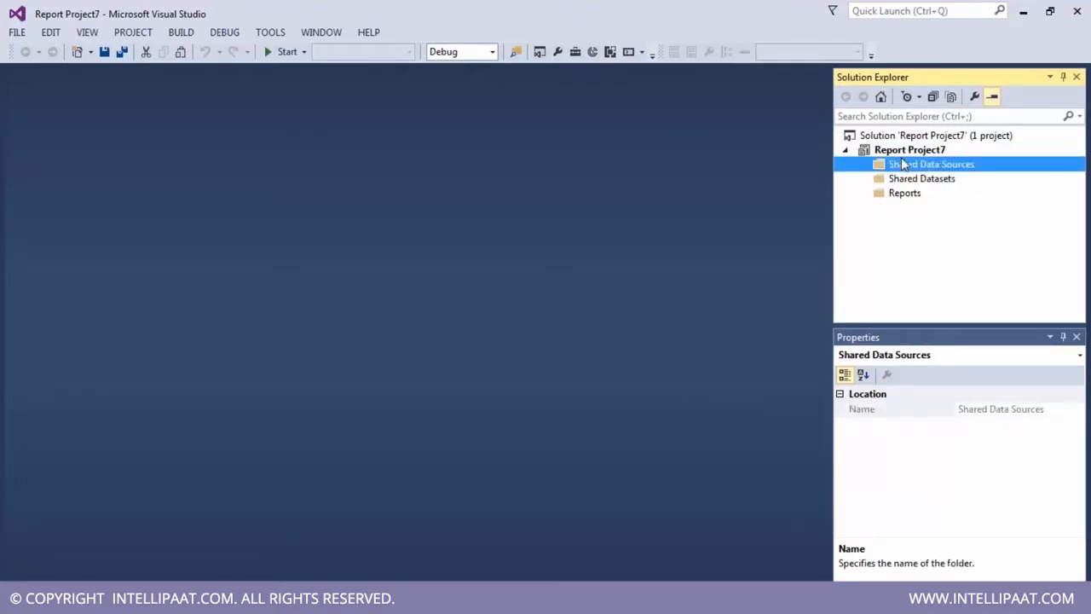
click(905, 153)
click(907, 181)
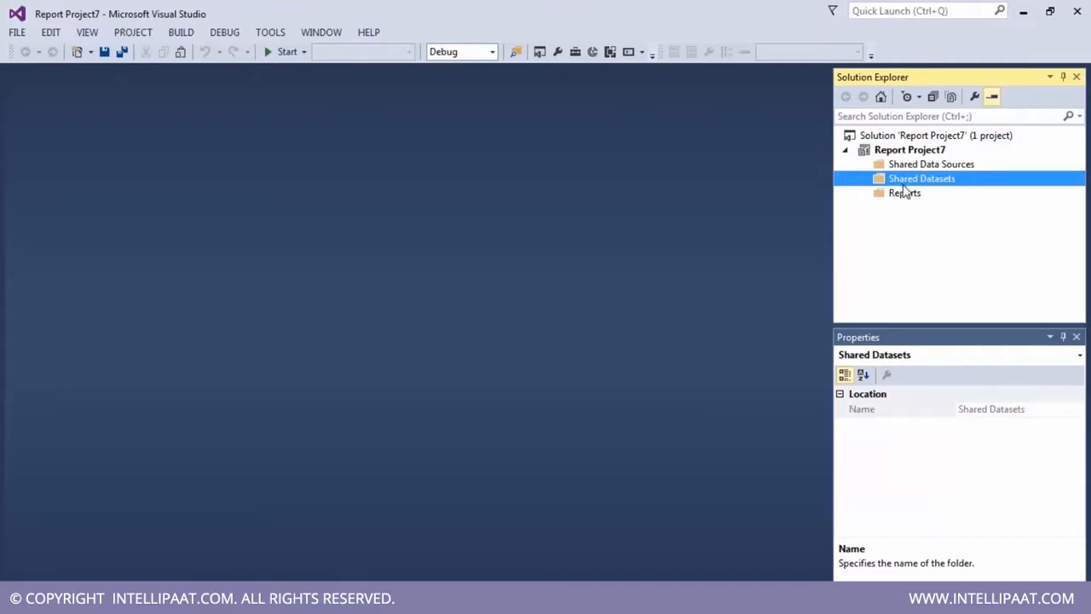
click(905, 194)
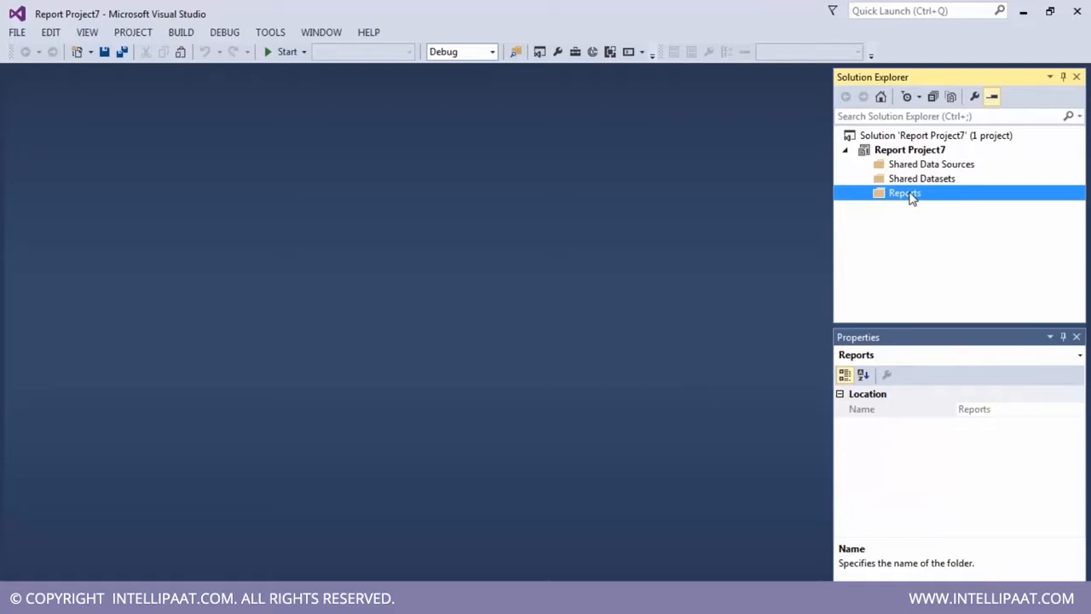
right_click(910, 196)
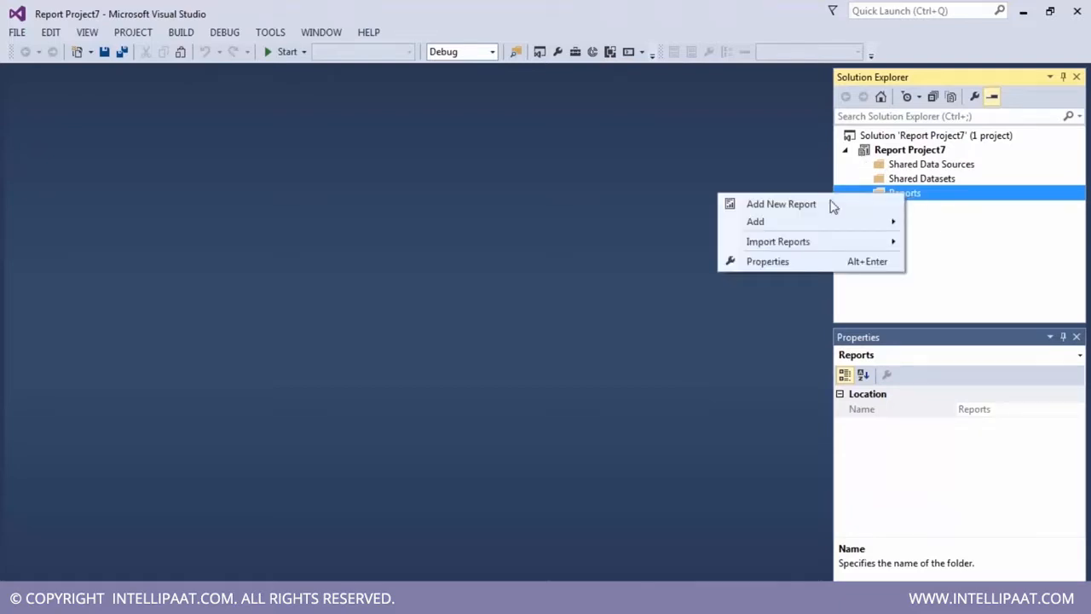
mouse_move(816, 230)
click(784, 204)
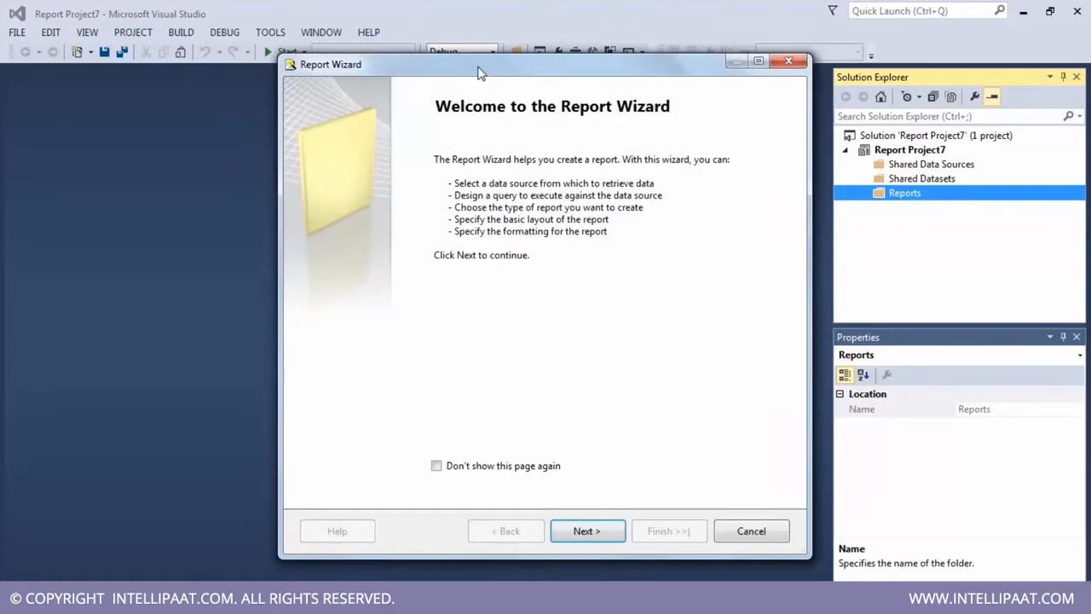
drag(477, 69, 375, 68)
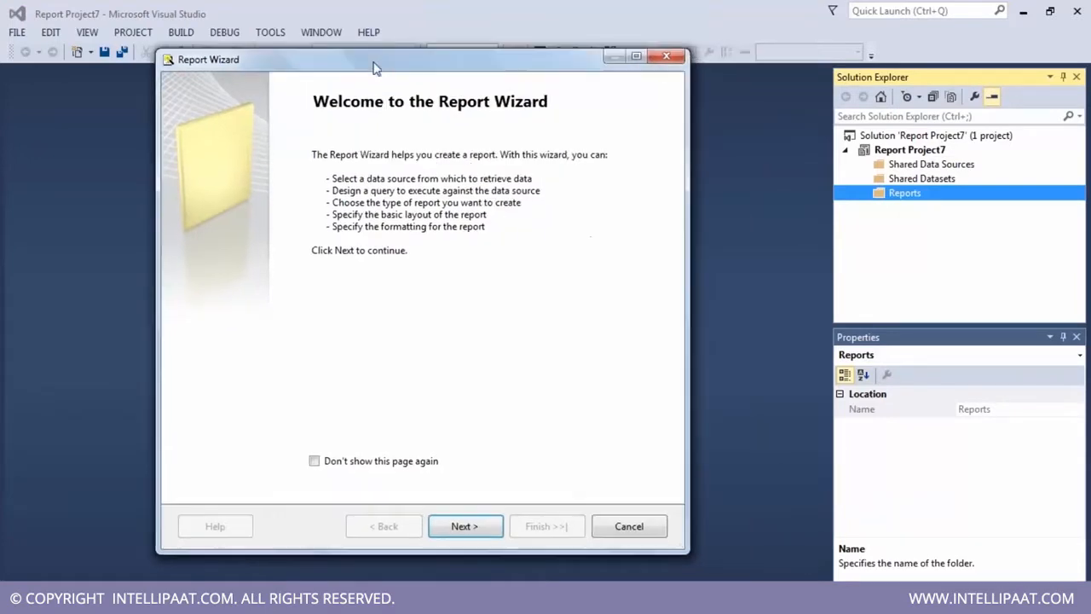
click(674, 58)
right_click(892, 196)
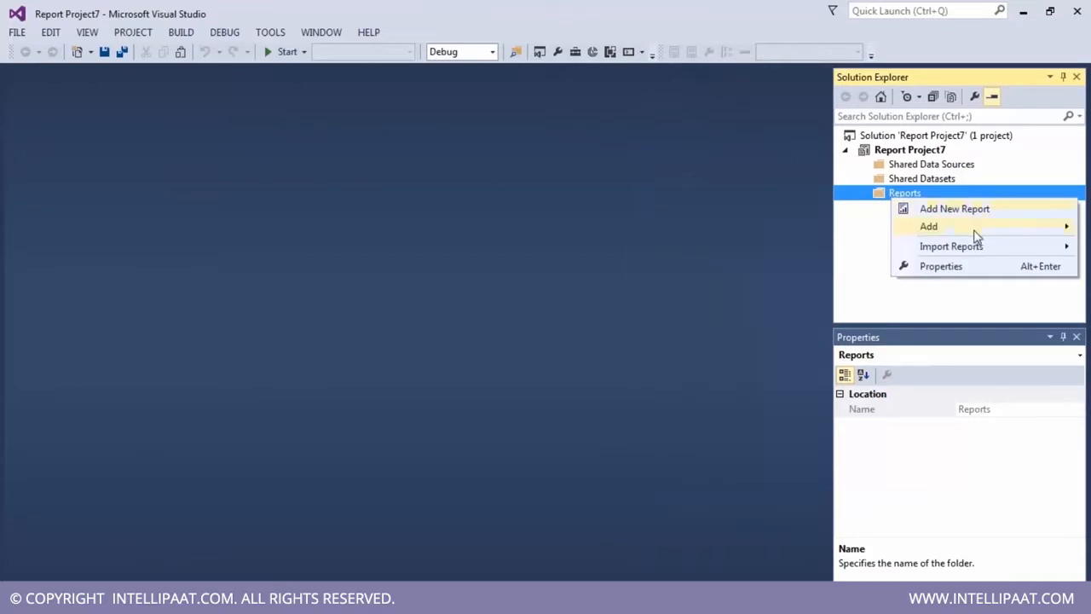
mouse_move(977, 236)
click(729, 229)
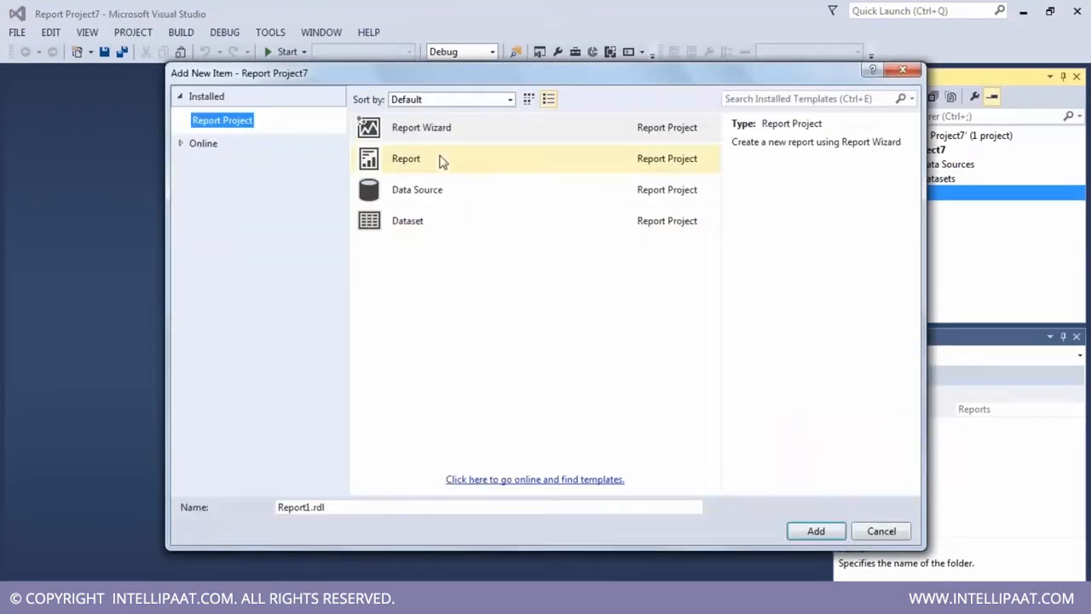
click(440, 160)
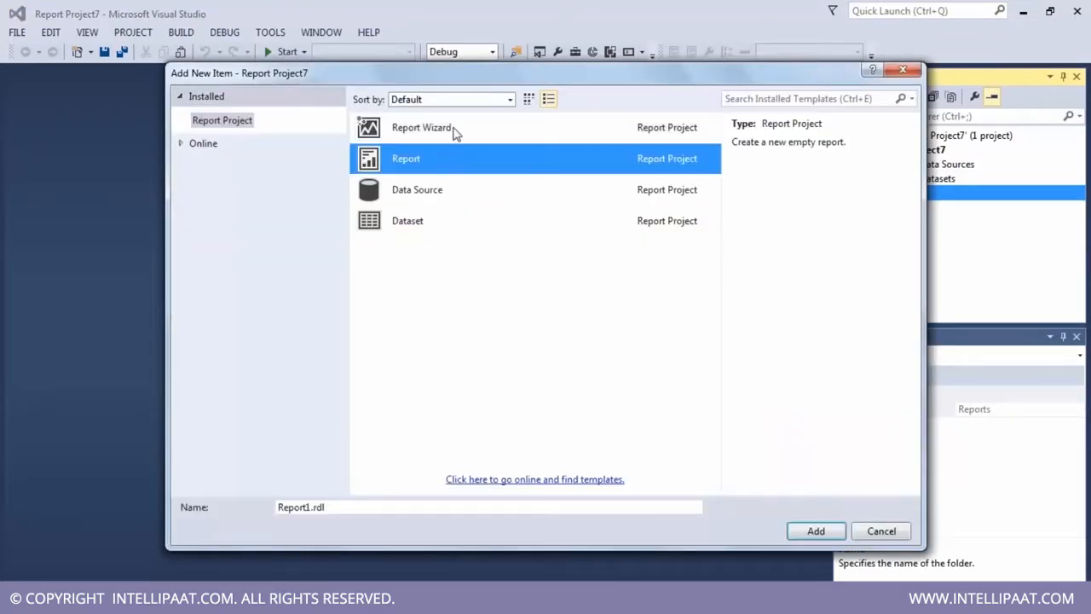
drag(529, 74, 393, 85)
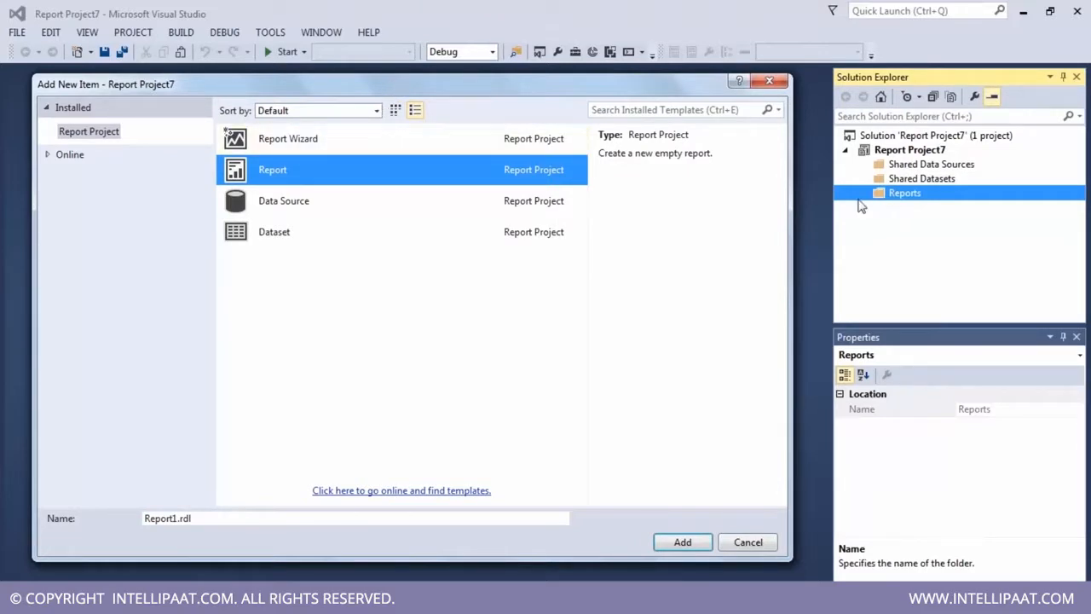
click(321, 141)
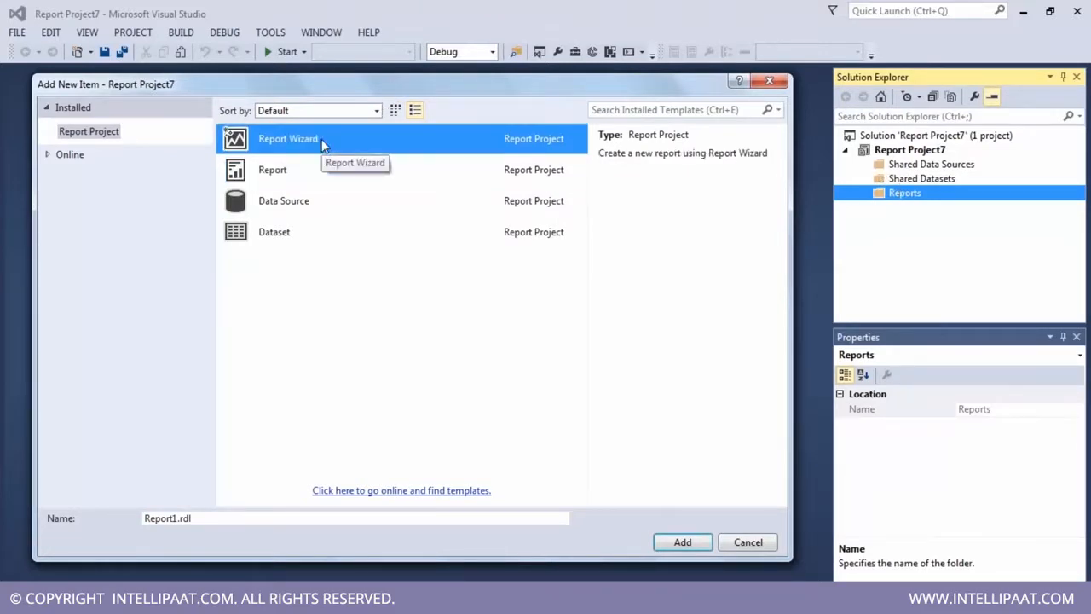
click(685, 544)
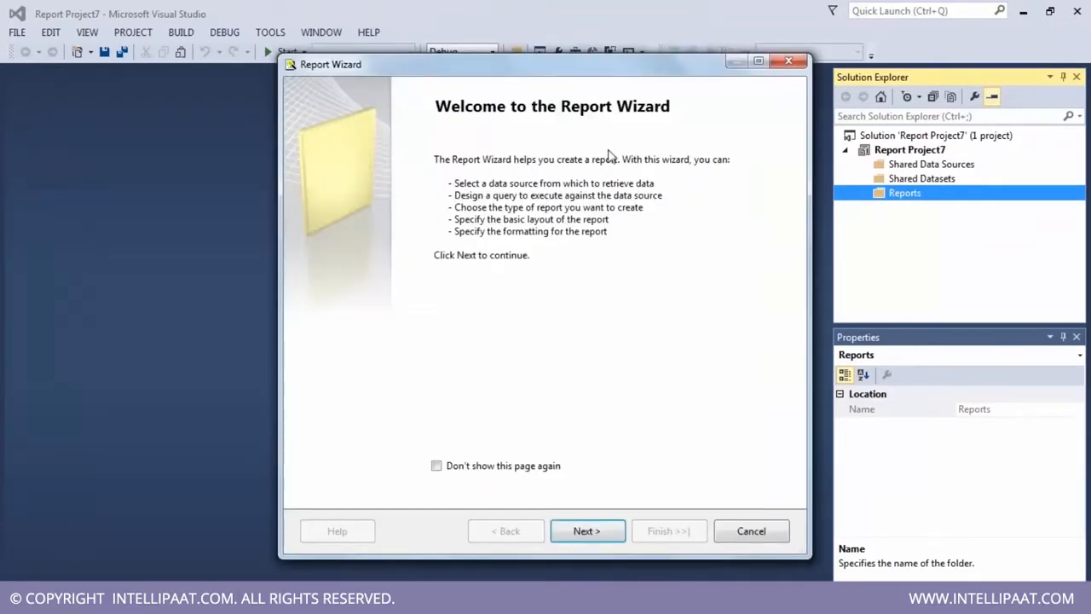
click(614, 535)
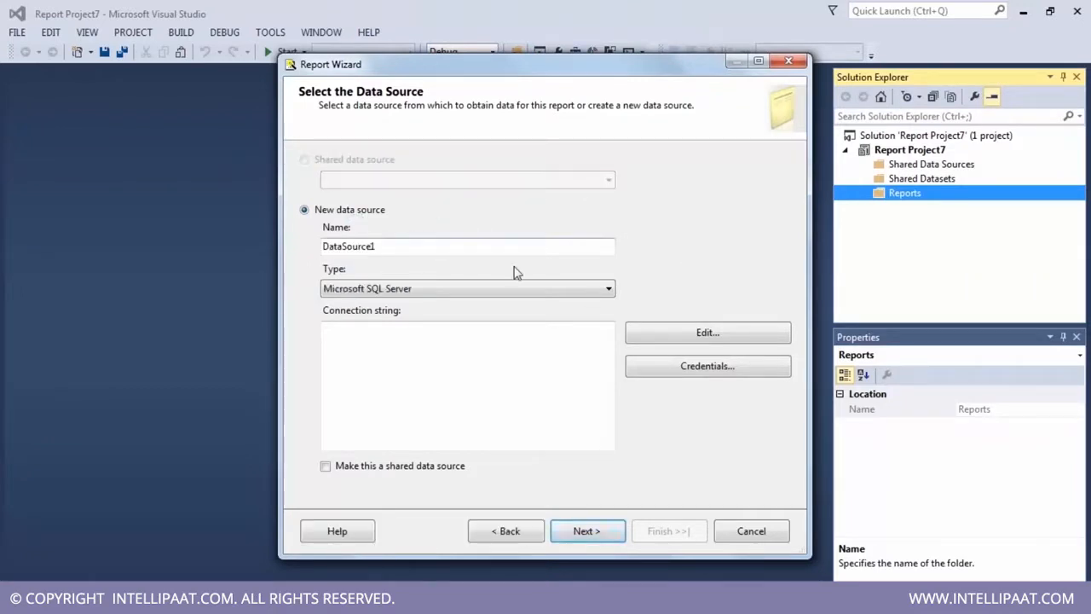
click(587, 532)
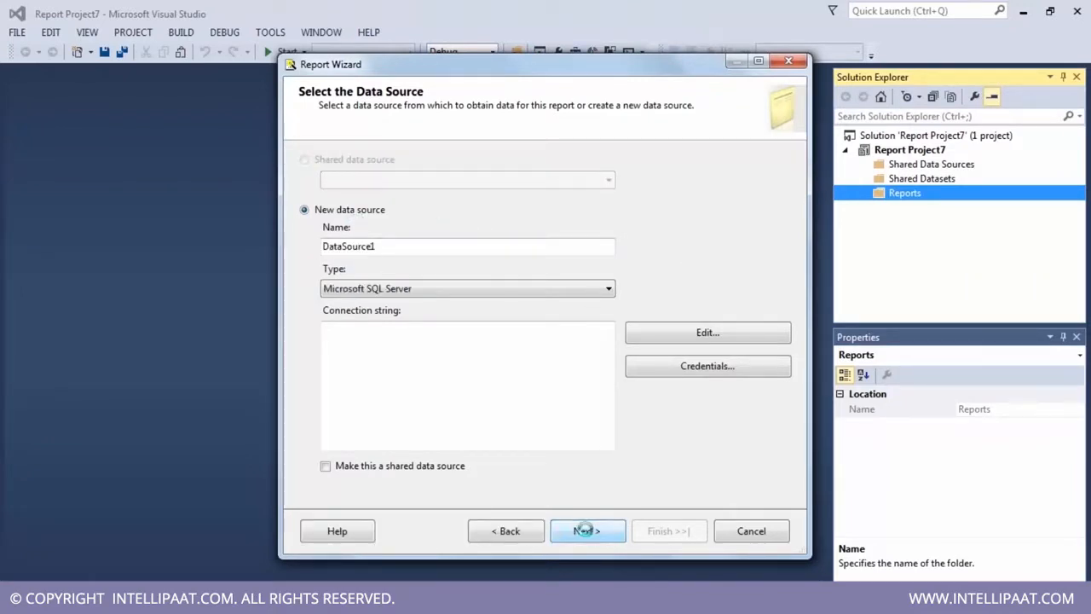
click(514, 528)
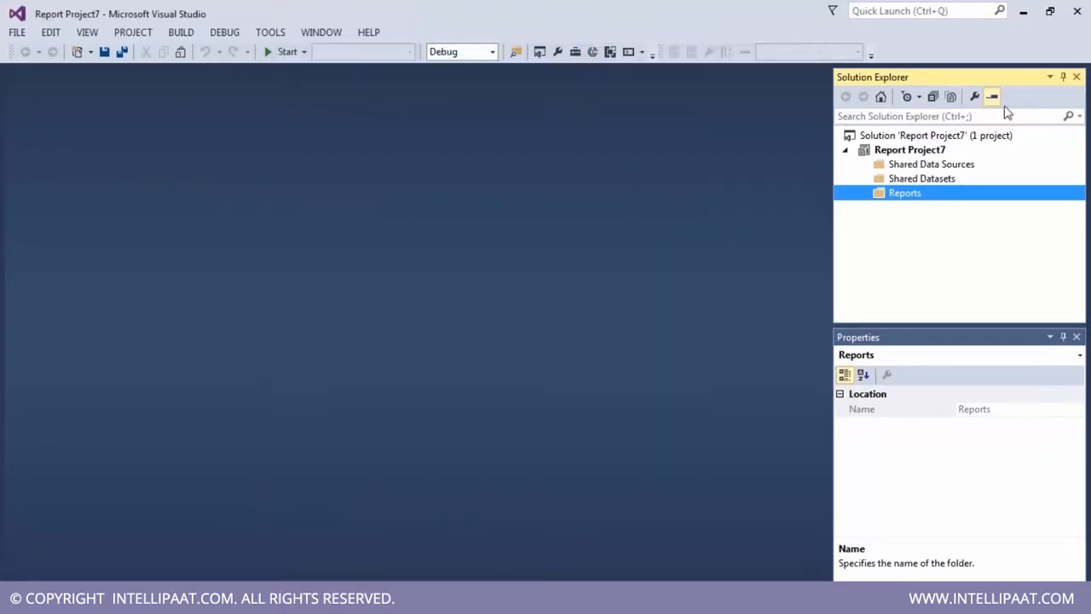
- Add a new empty report named Report1.rdl to the project's Reports folder using the Report template
right_click(929, 192)
mouse_move(809, 219)
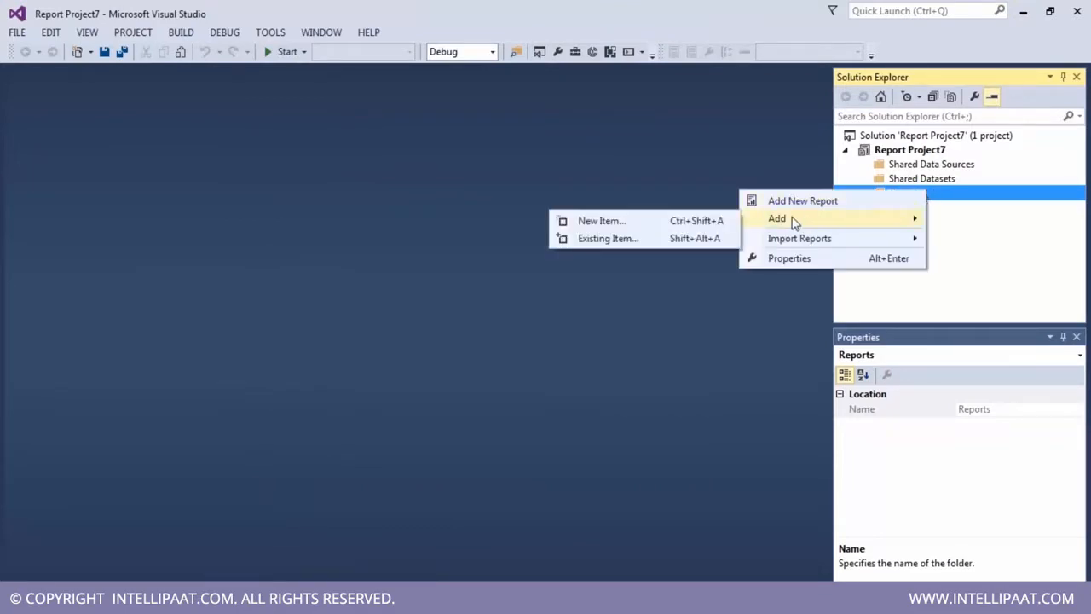
click(594, 232)
click(413, 170)
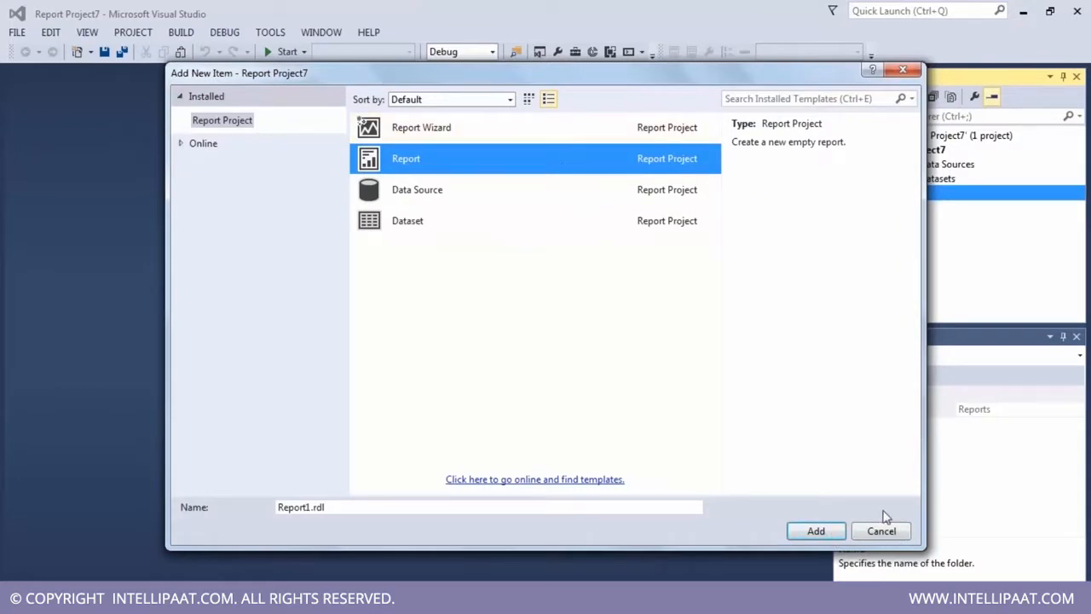
click(833, 532)
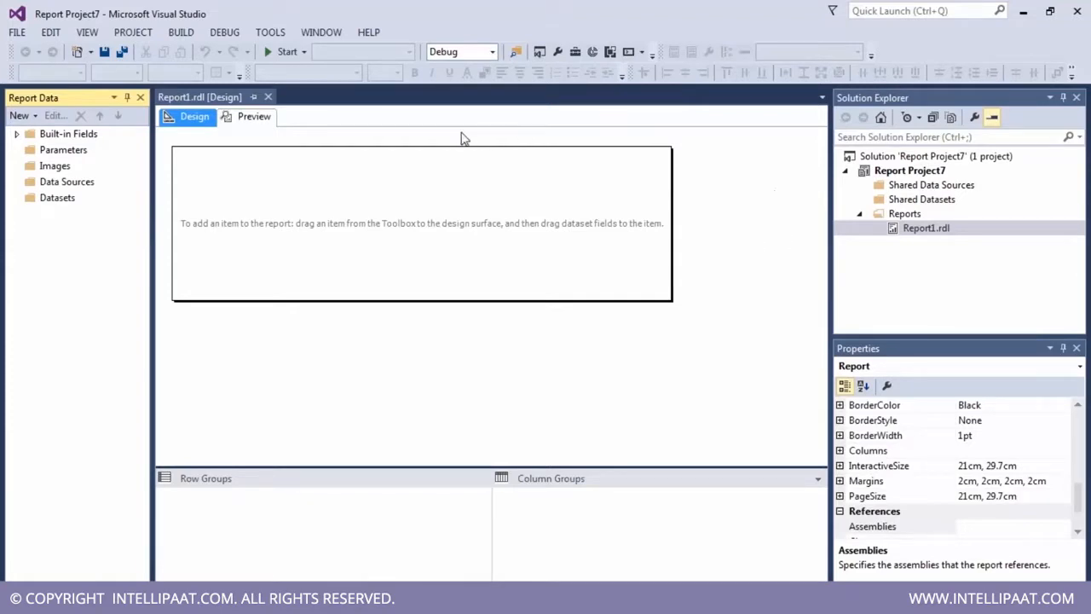
- Preview the empty Report1.rdl report and return to its design view
click(190, 121)
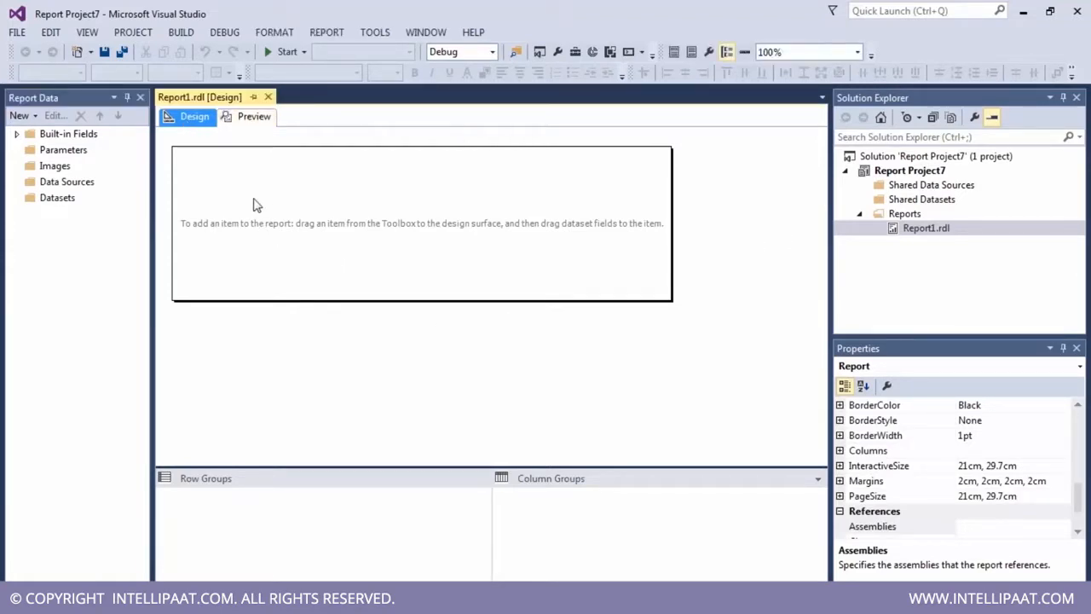
click(253, 116)
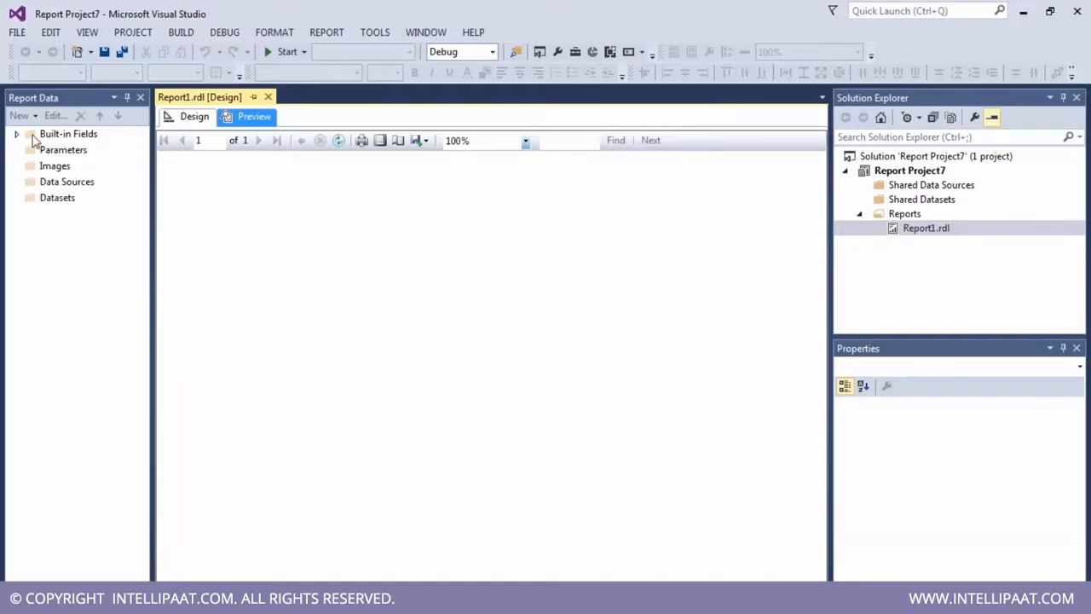
click(193, 119)
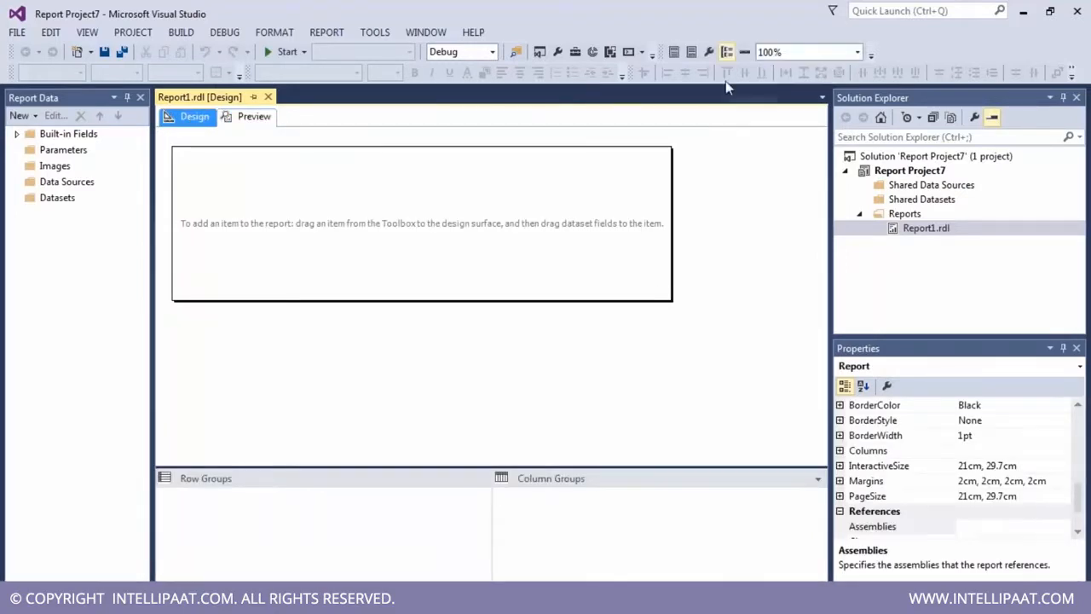
- Start a new data source for the report named DataSource1, with an embedded connection of type Microsoft SQL Server
click(63, 183)
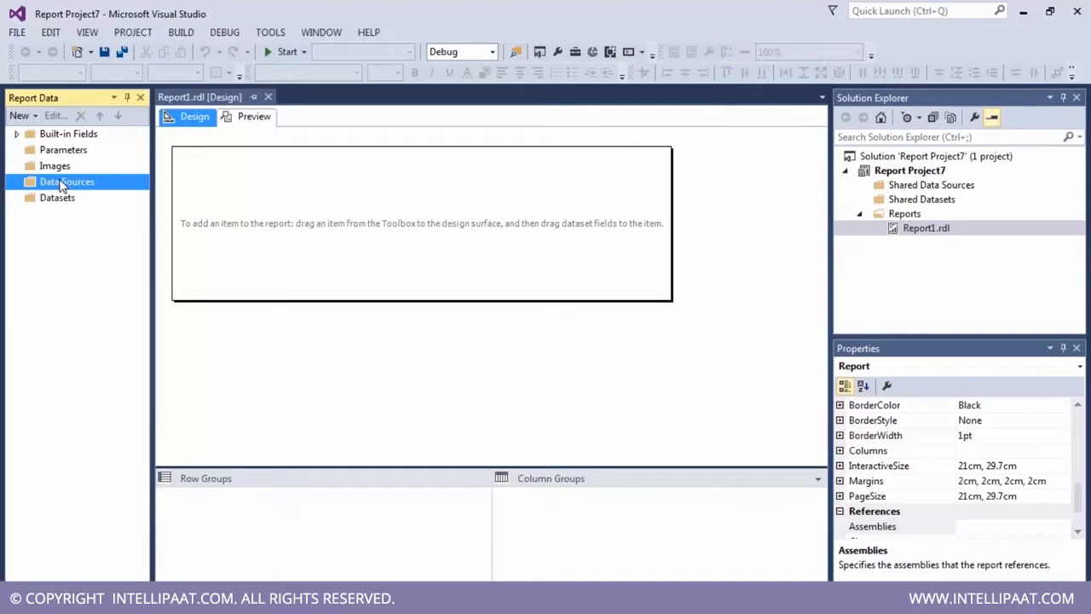
right_click(63, 185)
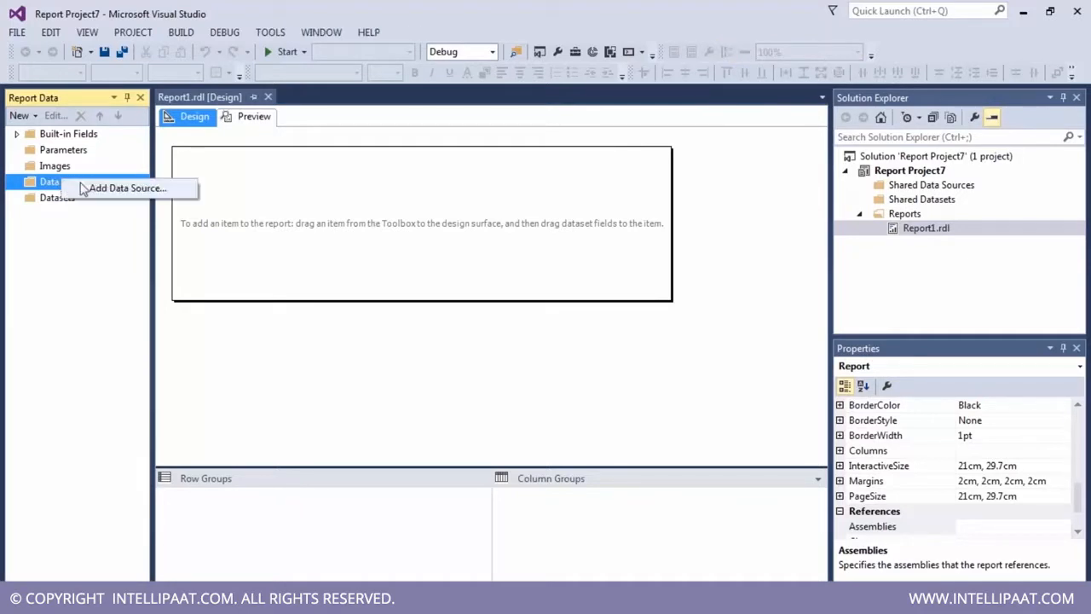
click(403, 7)
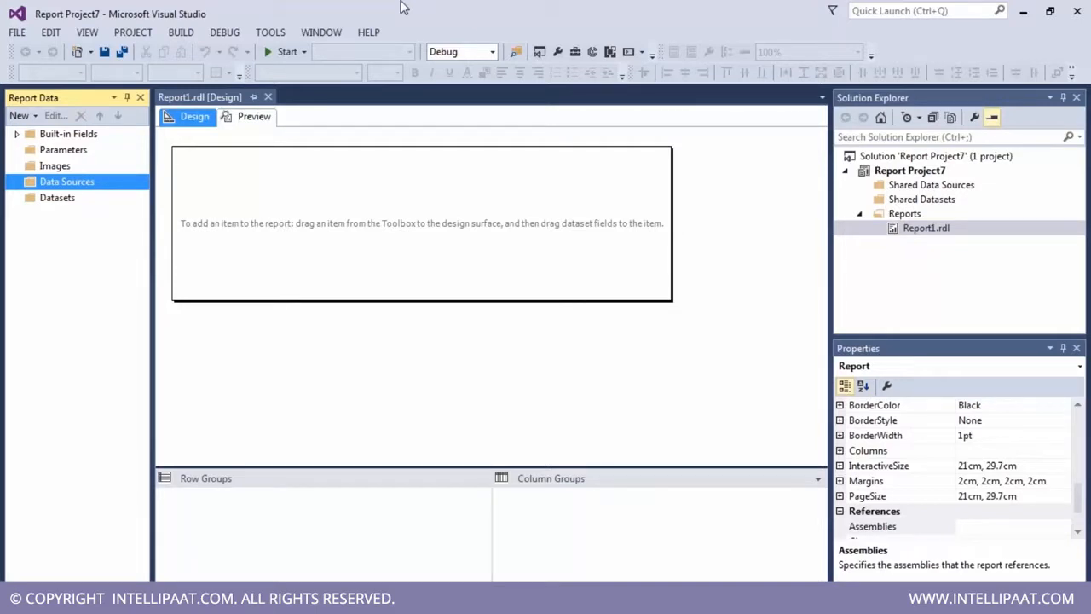
right_click(46, 180)
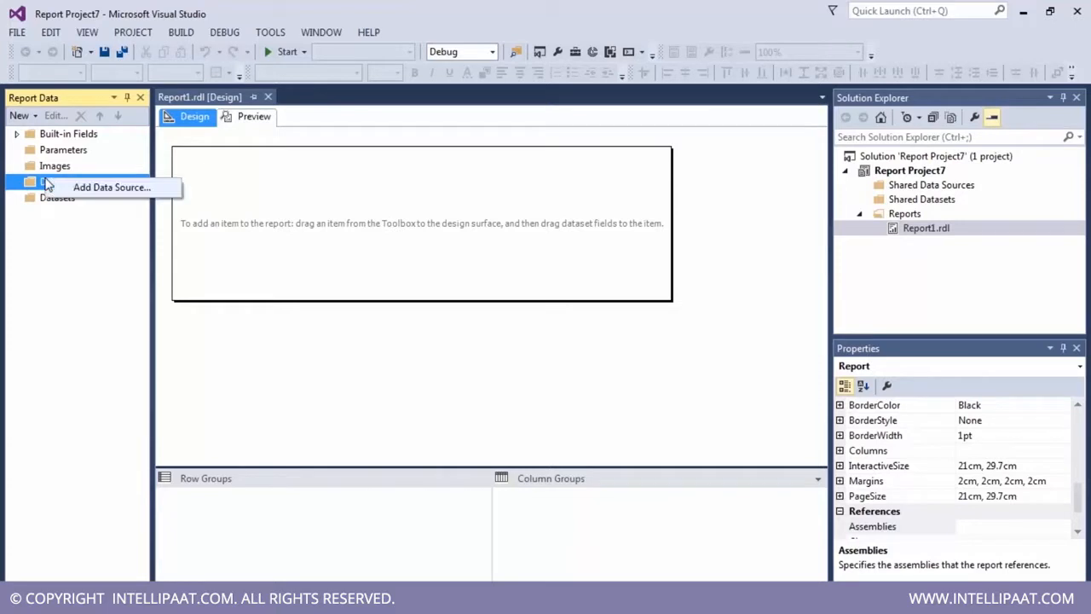
click(102, 188)
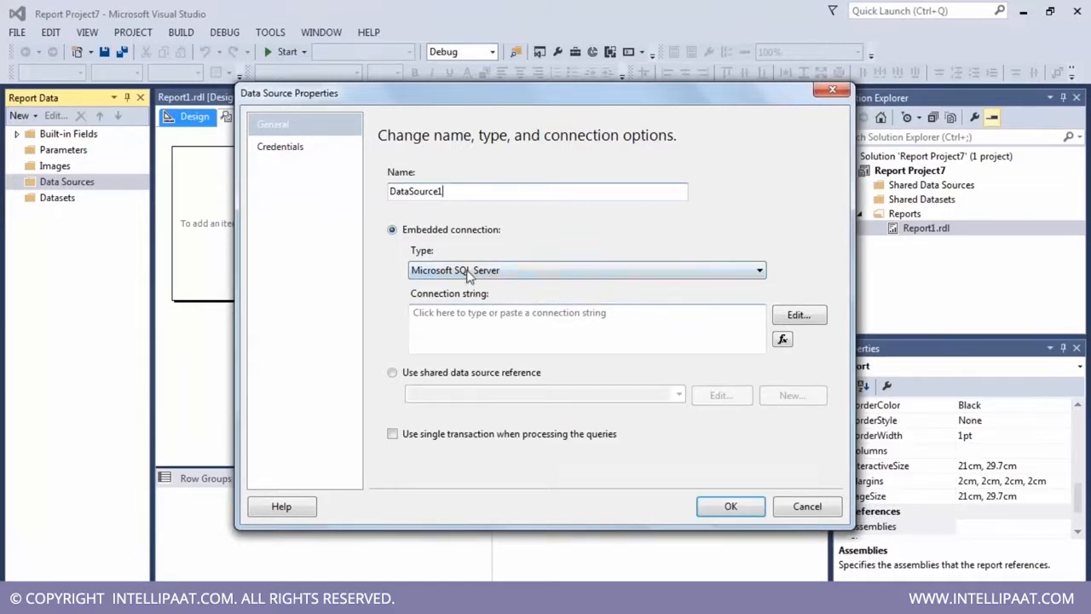
click(498, 322)
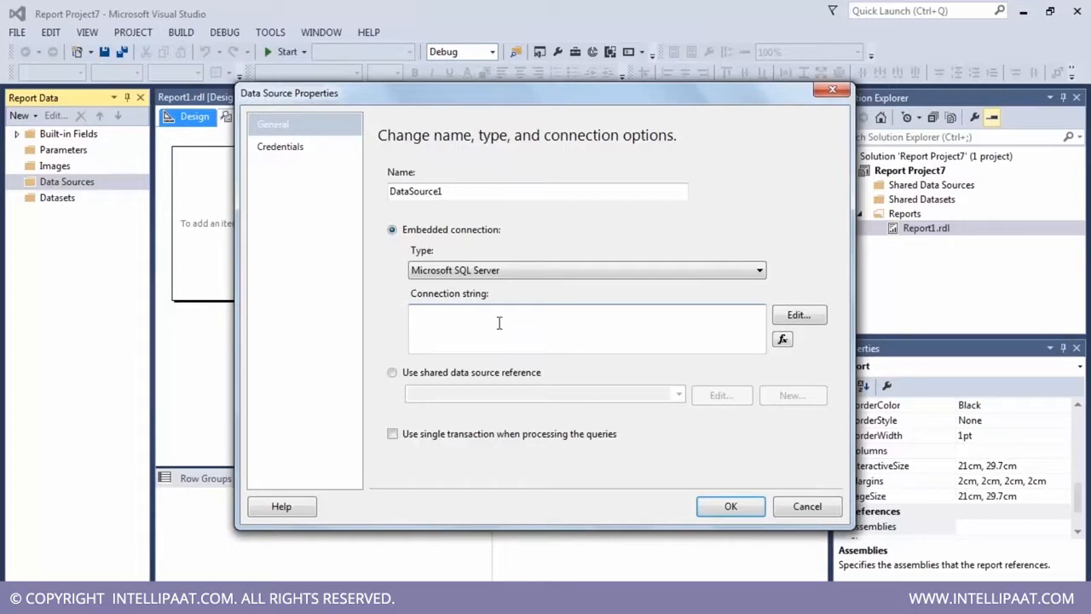
- Build the connection string with server name "." and database AdventureWorksDW2014, and save the data source
click(793, 315)
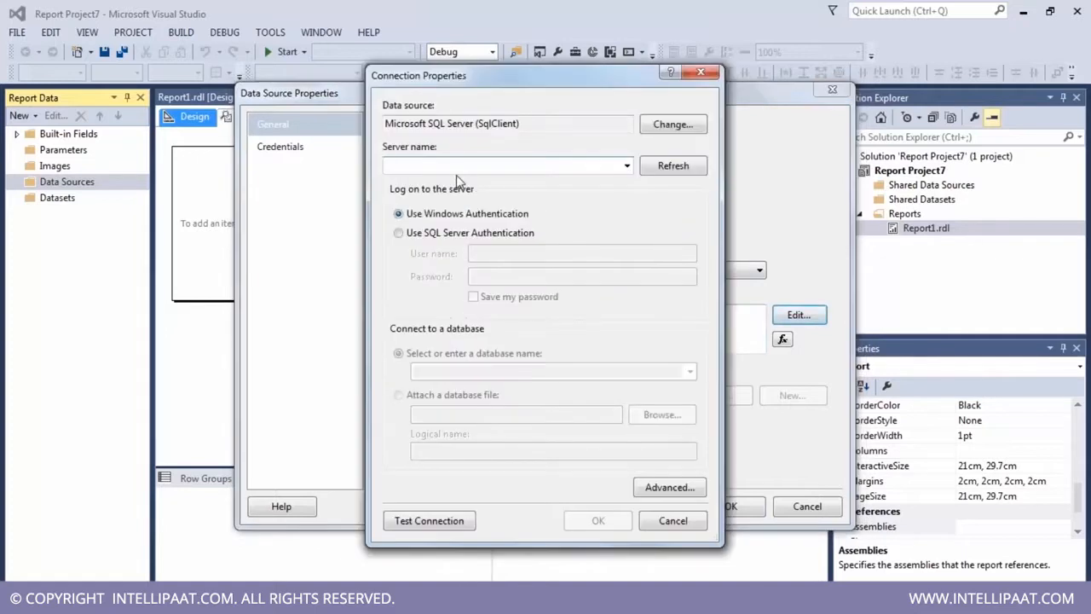
text(.)
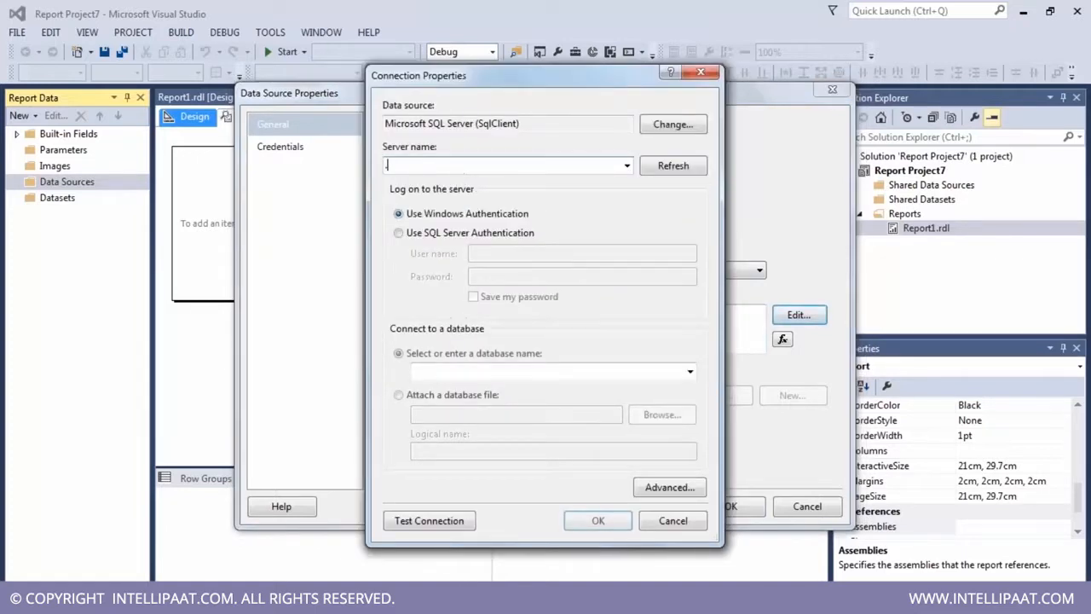
click(689, 370)
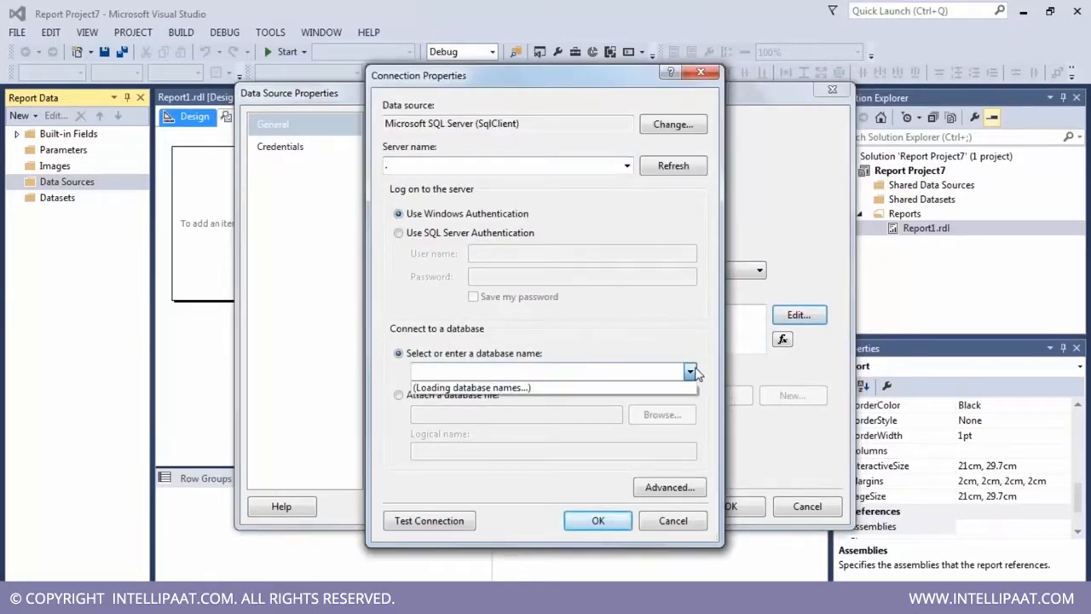
click(520, 389)
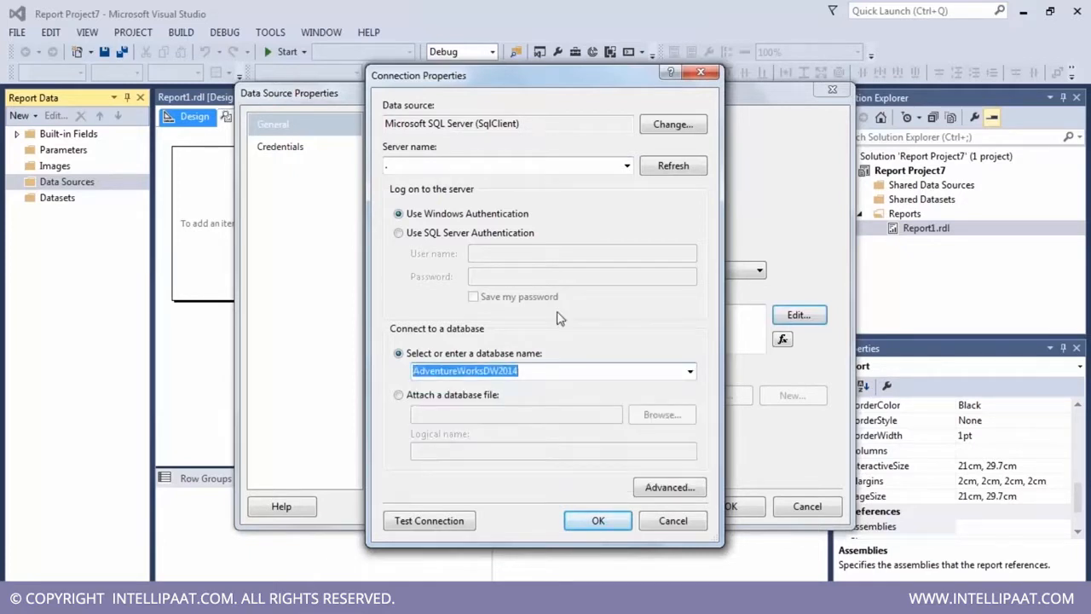
click(583, 516)
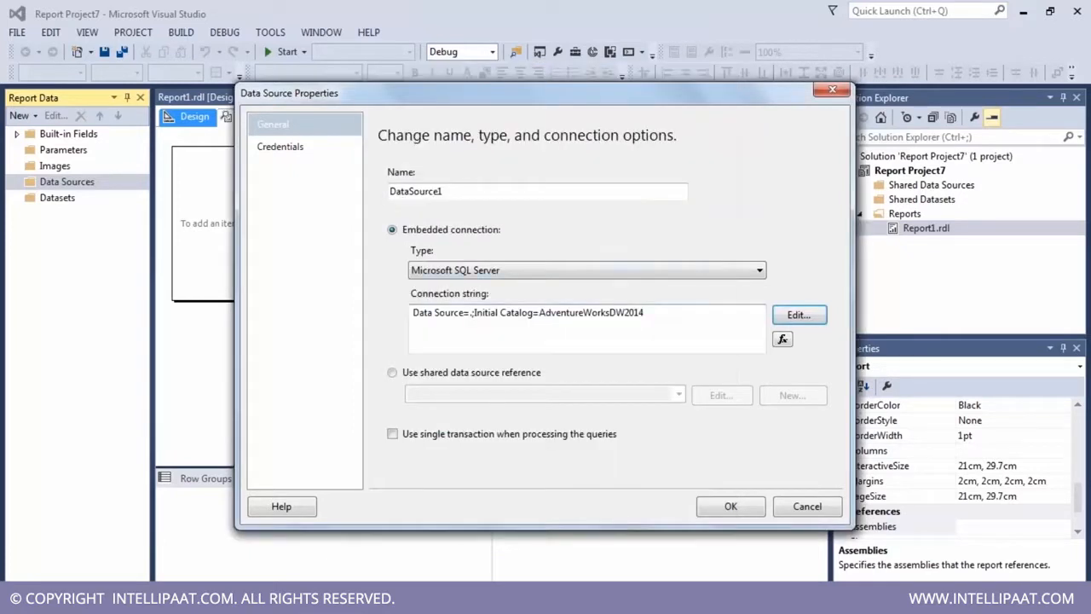
drag(705, 323, 159, 296)
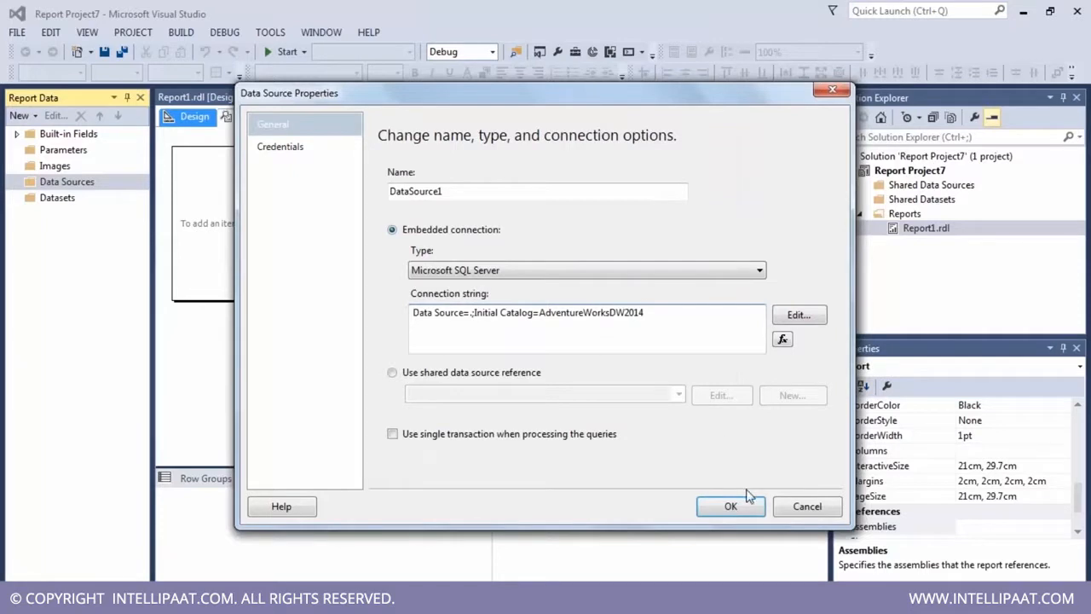
click(746, 503)
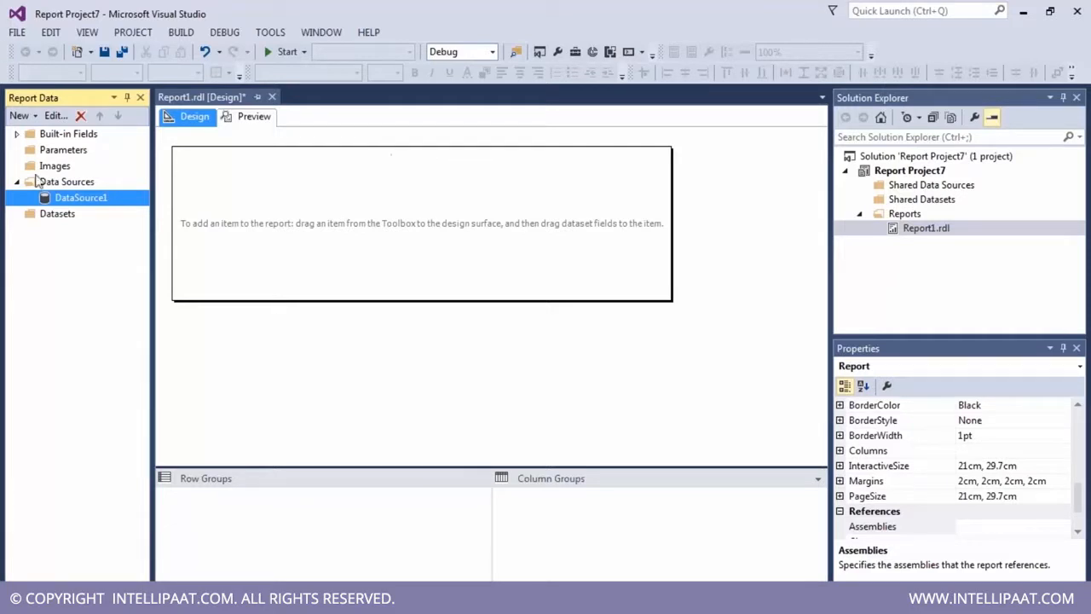
- Start a new dataset named DataSet1 embedded in the report, using DataSource1 and a text query
click(44, 214)
right_click(51, 217)
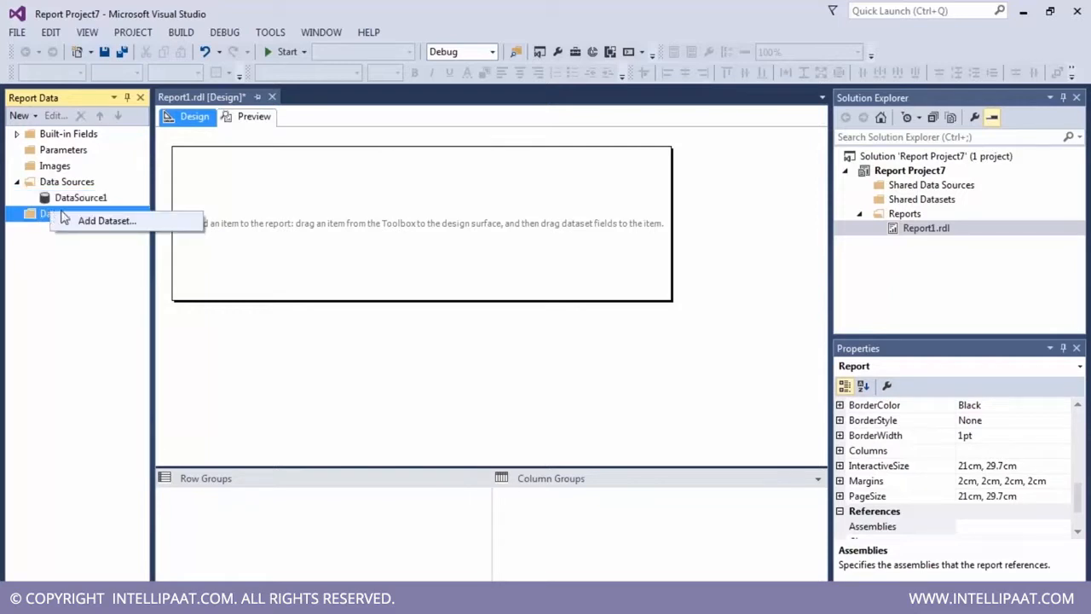
click(94, 221)
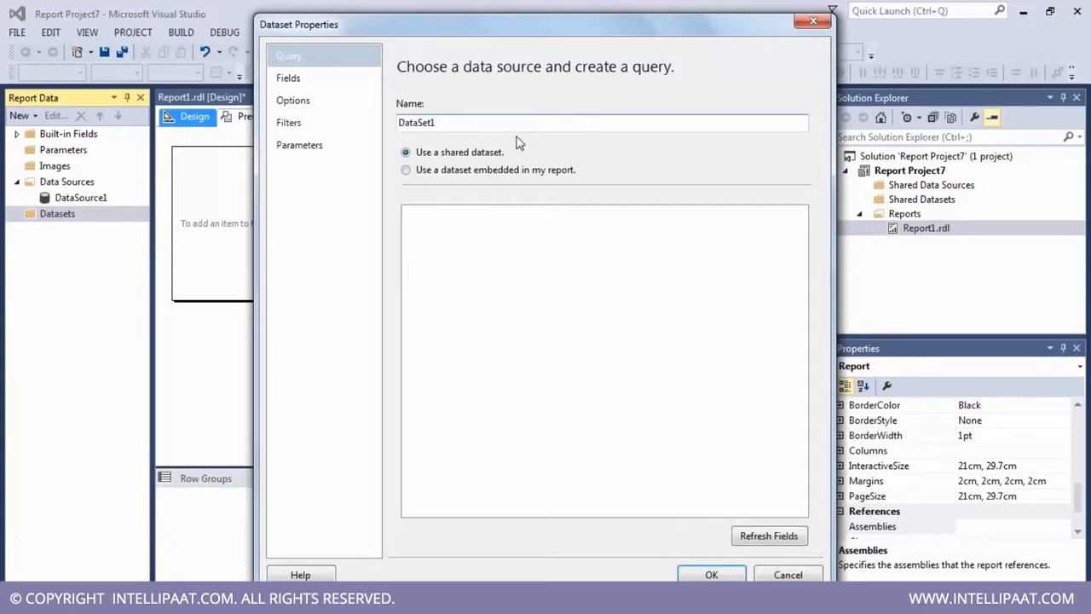
click(458, 173)
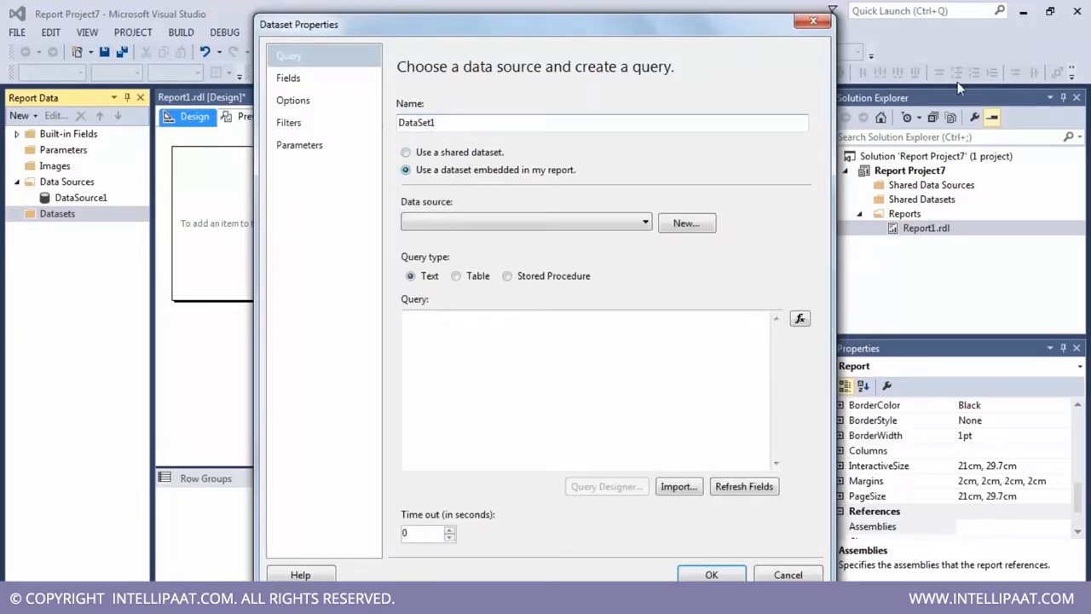
drag(480, 17, 421, 14)
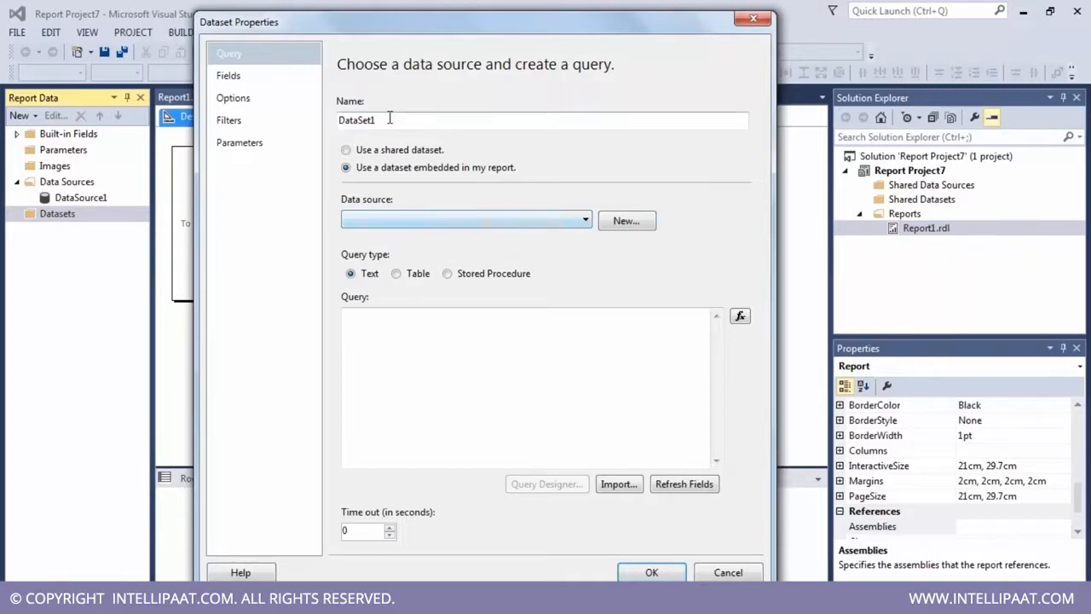
click(531, 222)
click(477, 236)
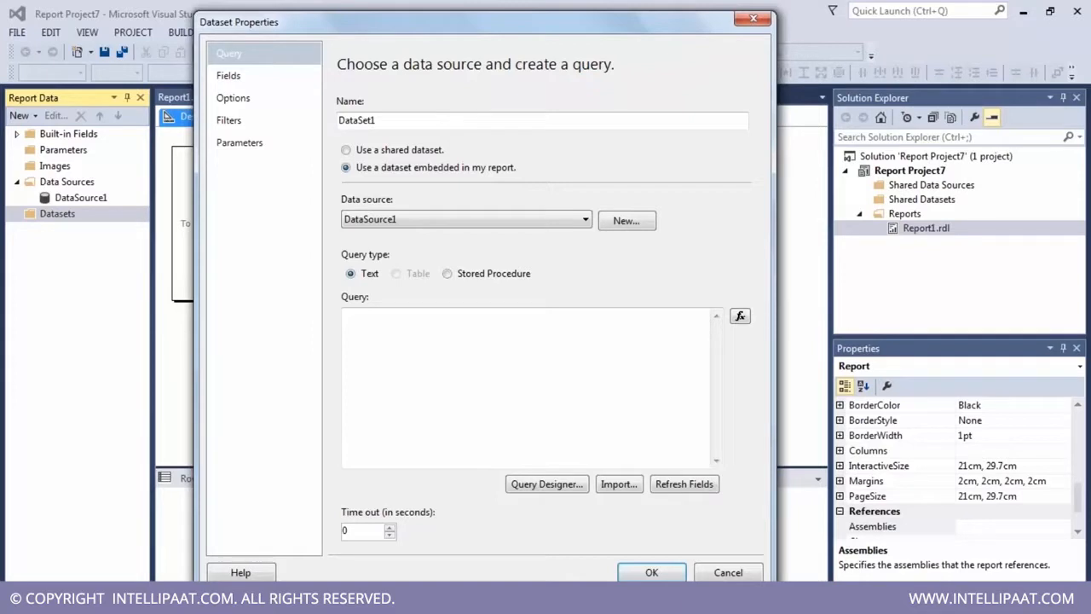
click(504, 312)
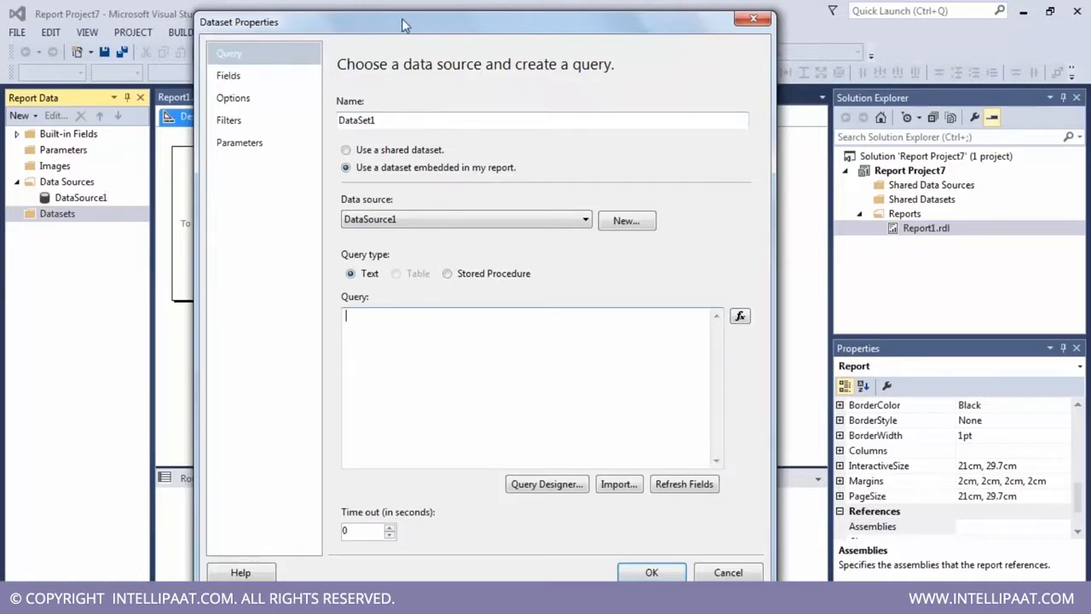
- Add the DimProduct and FactInternetSales tables to the dataset's query in the Query Designer
click(574, 487)
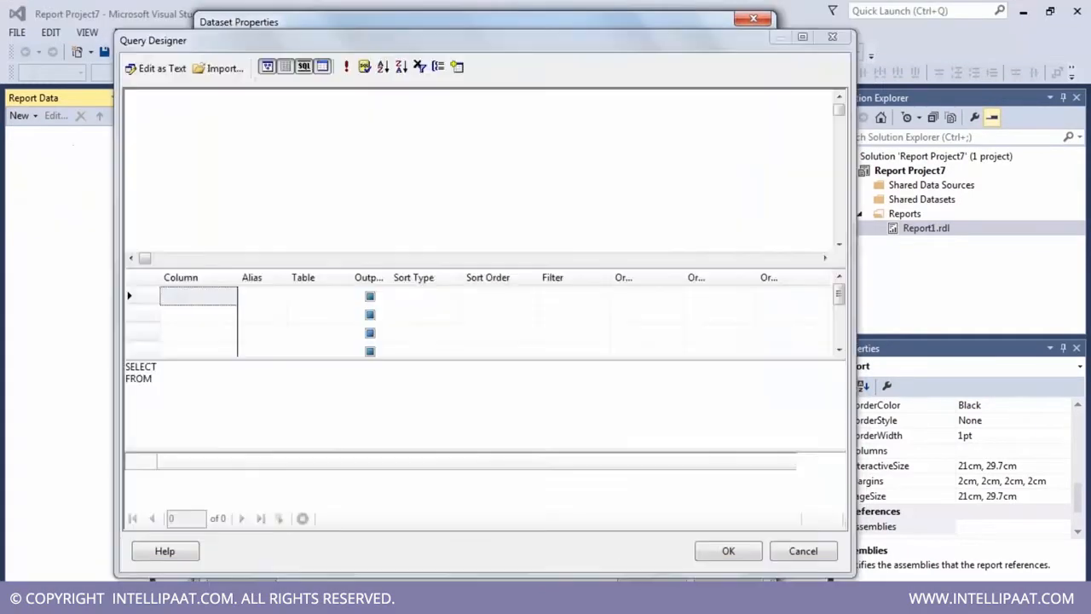
right_click(487, 164)
click(541, 252)
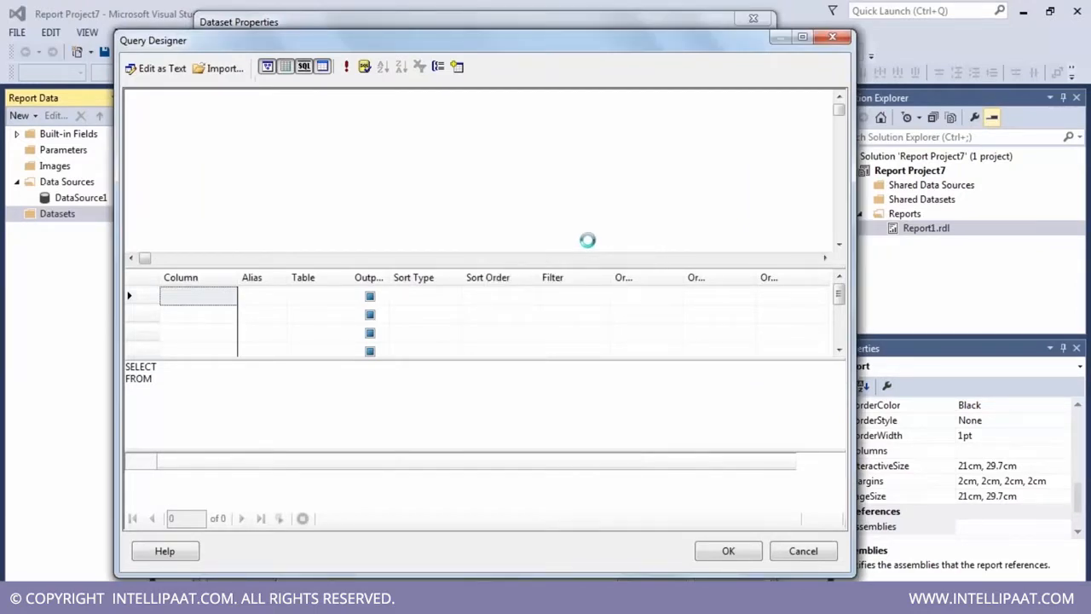
click(409, 325)
scroll(426, 329, down, 3)
scroll(426, 328, down, 2)
click(430, 325)
drag(715, 324, 718, 287)
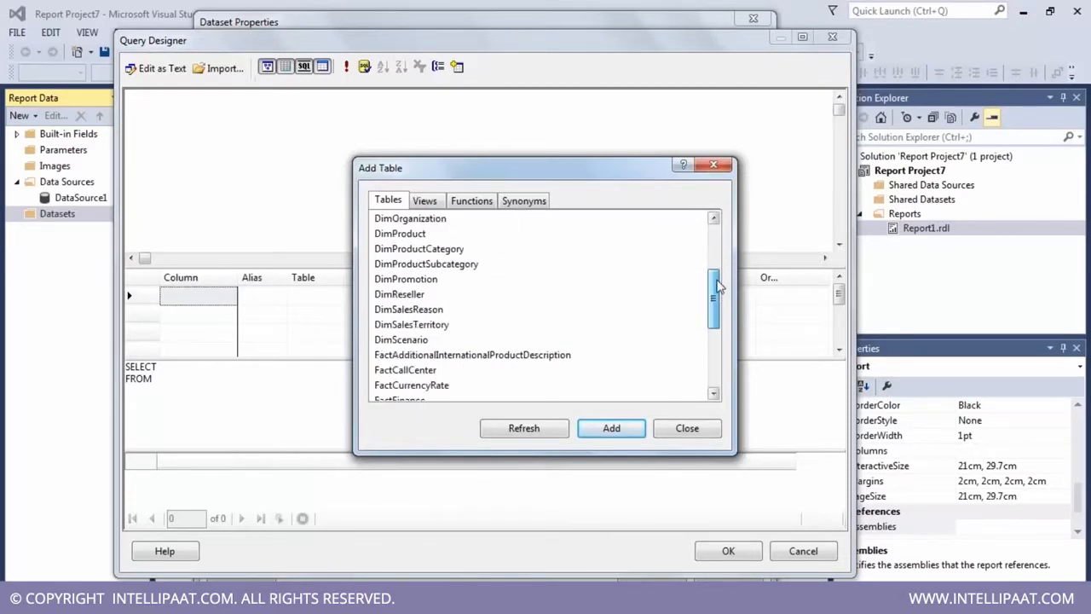
click(416, 236)
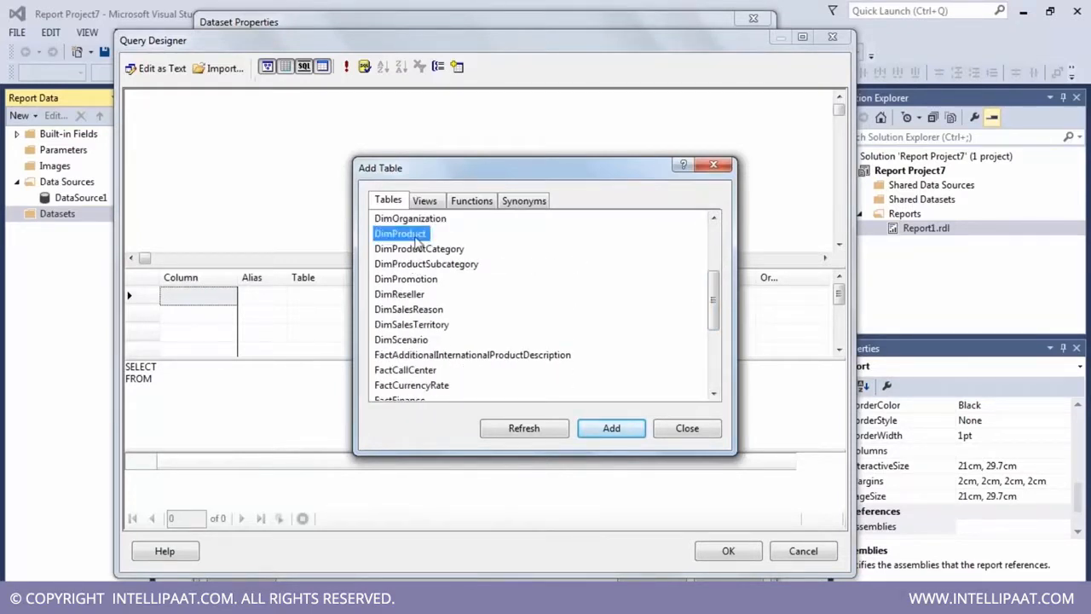
click(612, 426)
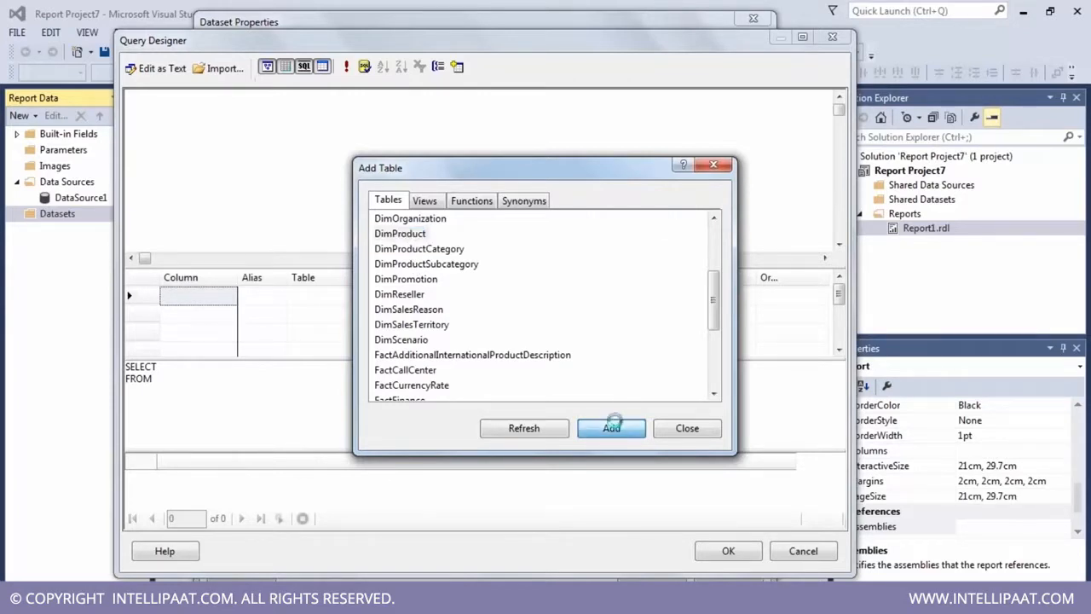
click(682, 430)
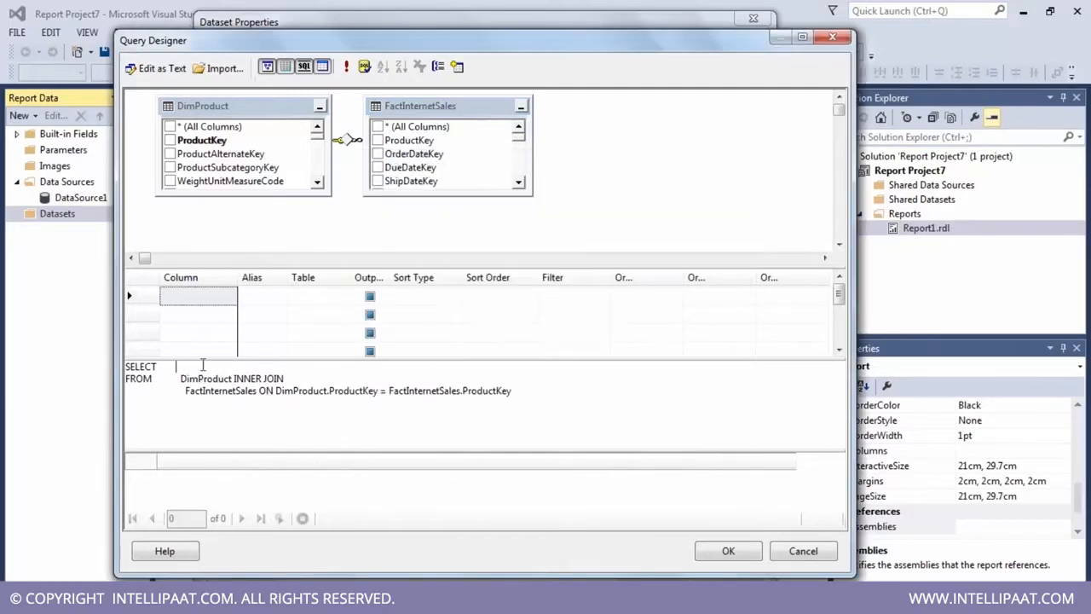
- Complete the SELECT clause with SalesAmount, Color, EnglishProductName and accept the query into the dataset
click(226, 367)
text(SalesAmount, Color, Eng)
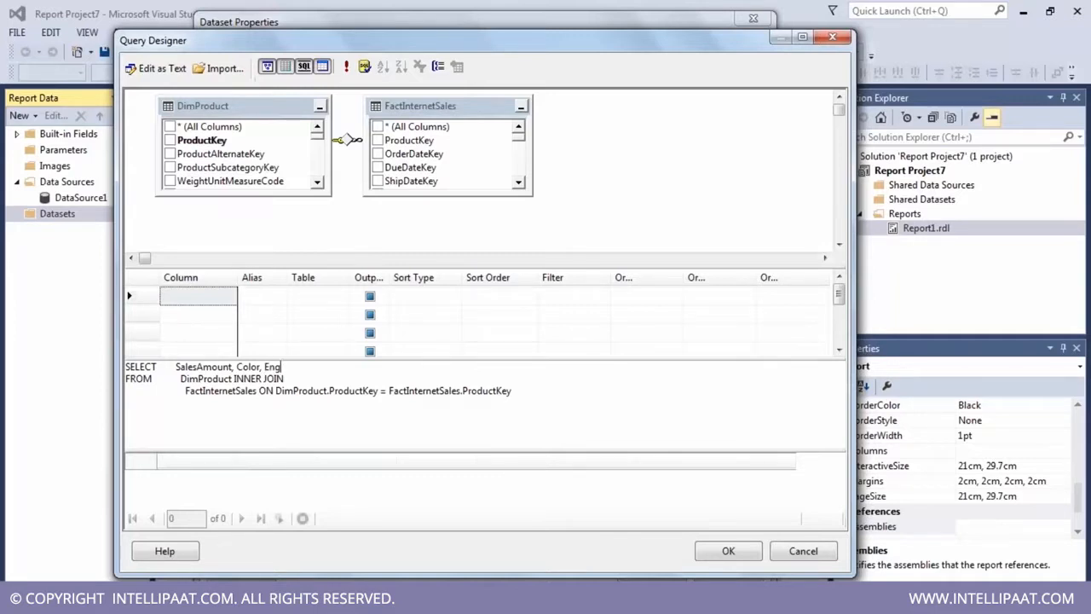
text(lishProductName)
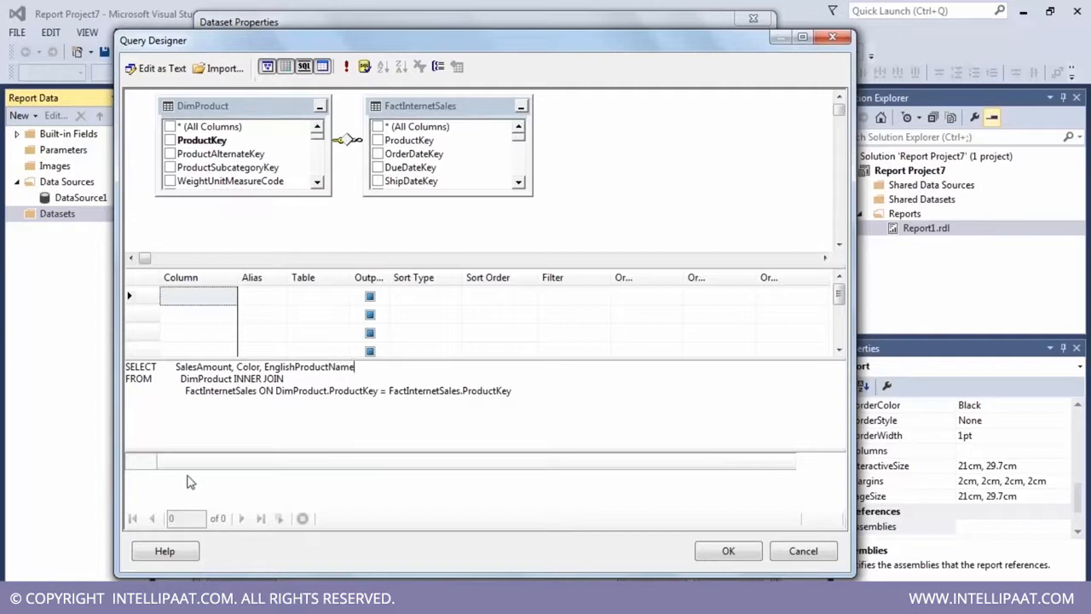
click(729, 552)
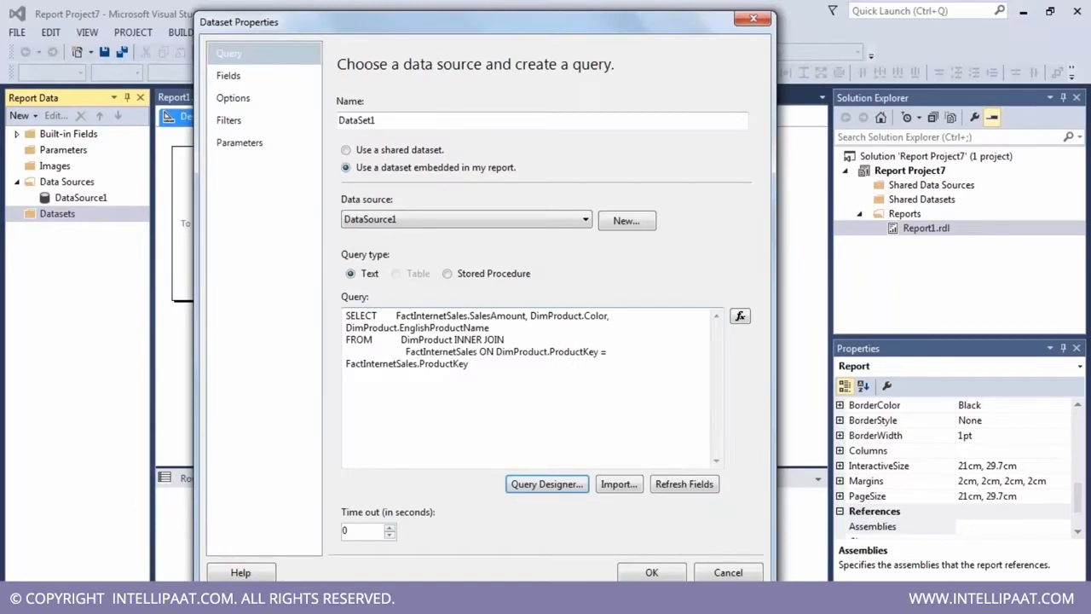
- Review the dataset's query text and compare its selected columns with the dataset's field names and sources
click(536, 370)
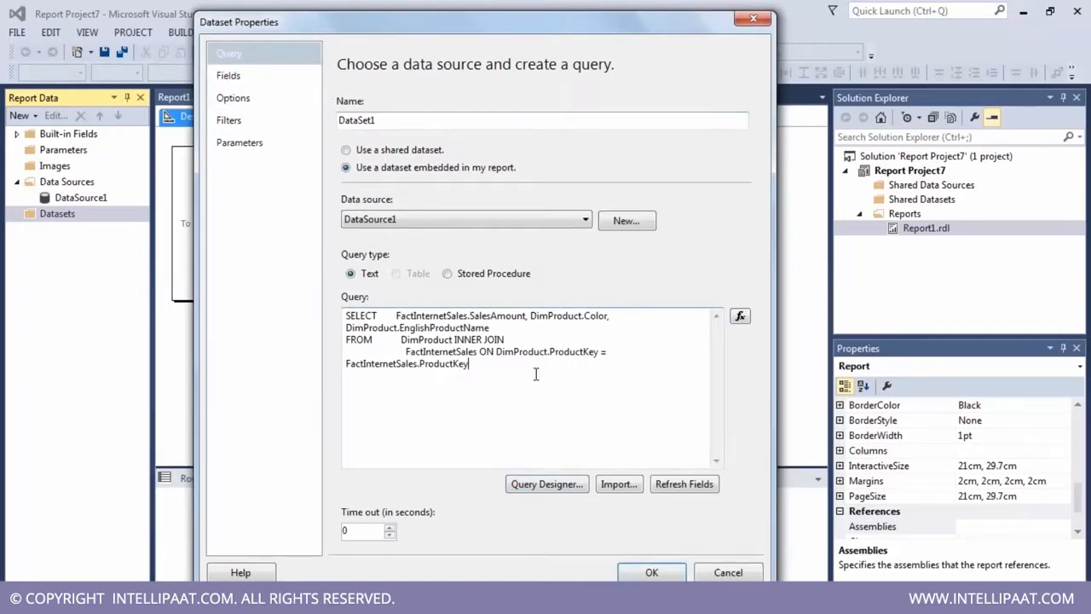
drag(392, 316, 552, 334)
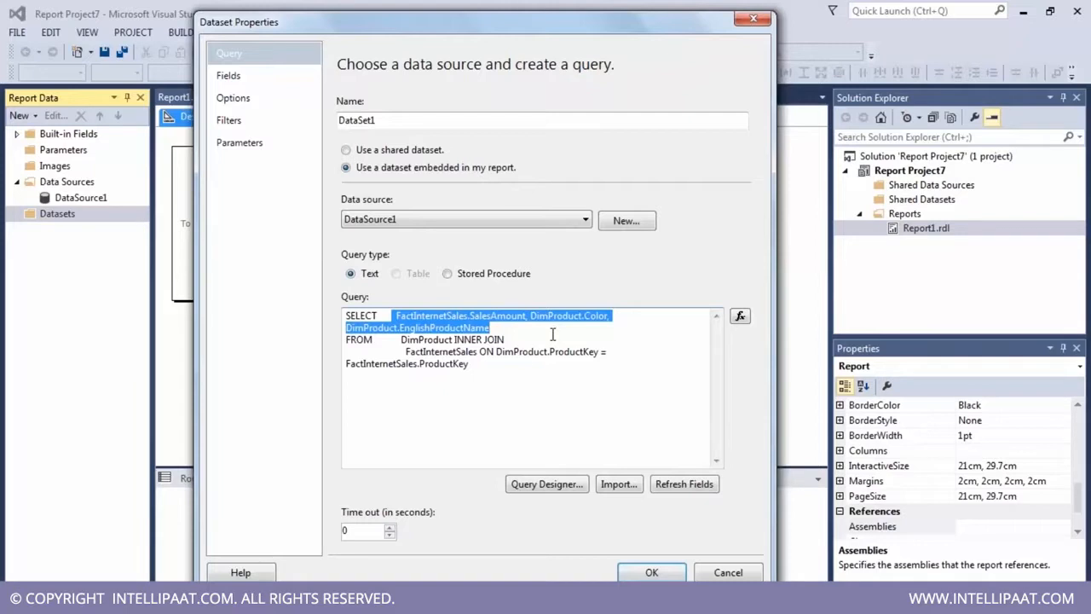
click(497, 398)
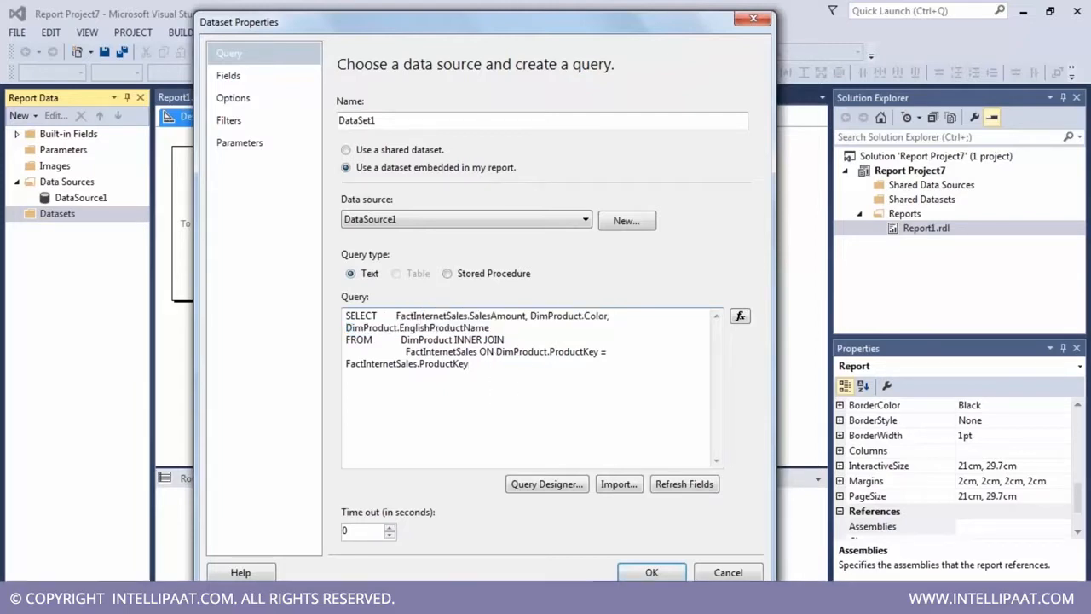
mouse_move(664, 597)
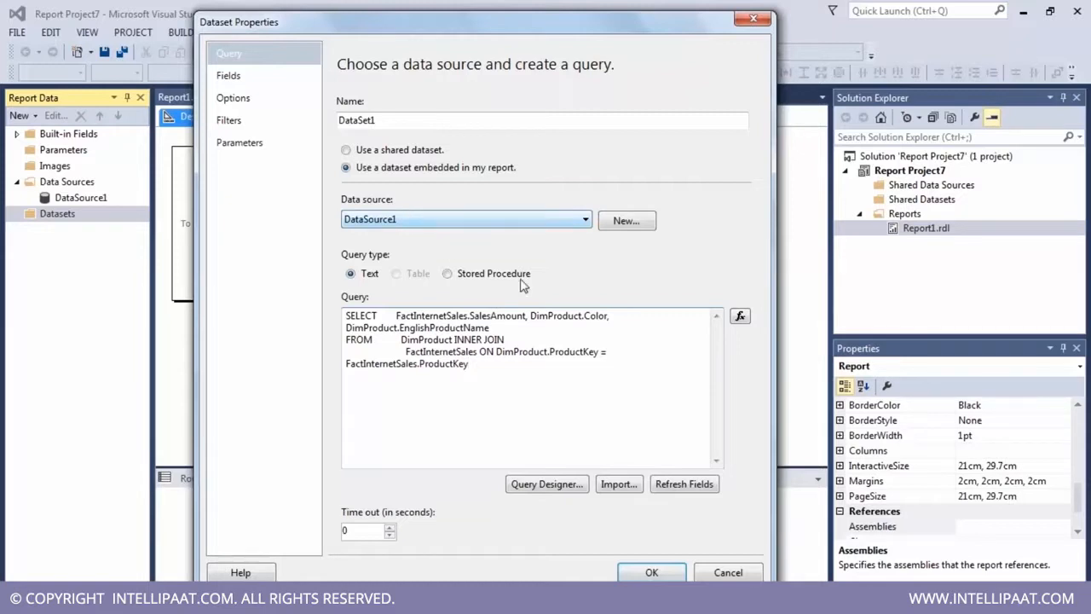
click(266, 84)
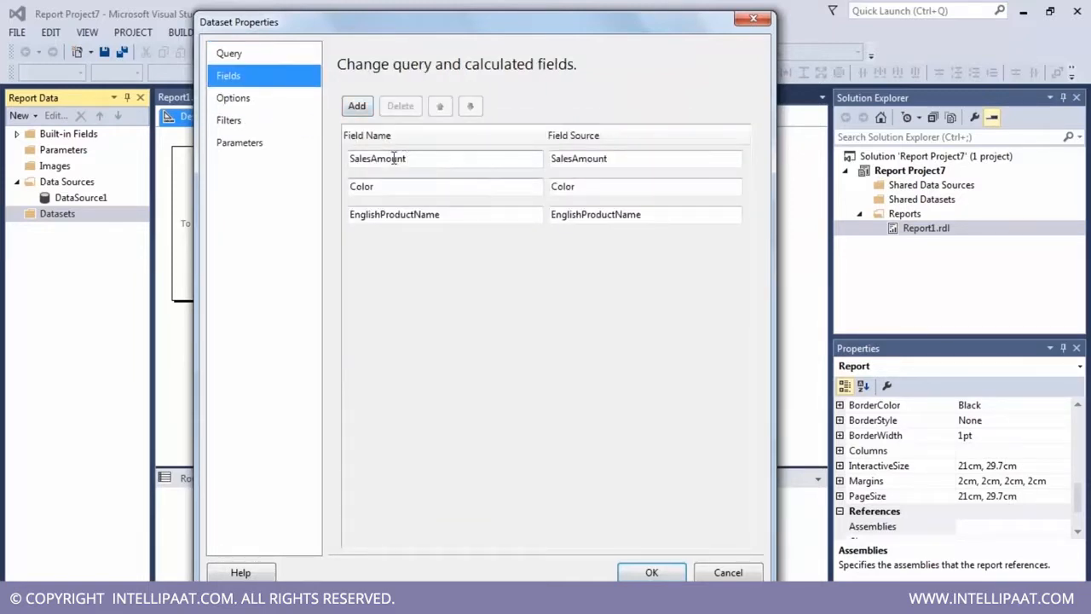
click(275, 58)
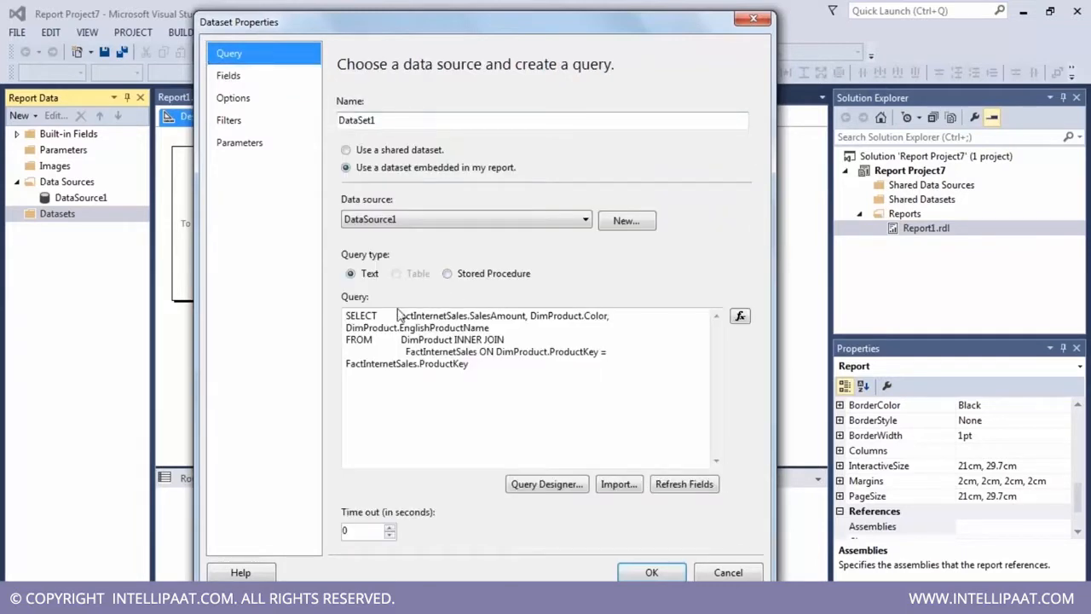
click(246, 85)
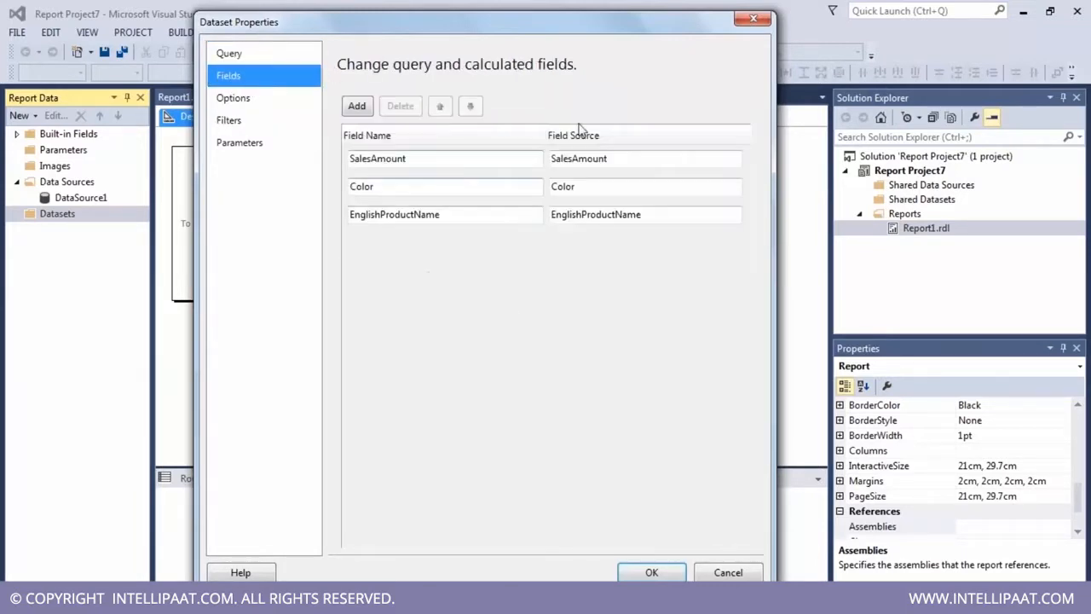
- Recheck the three columns in DataSet1's SELECT clause against the names and sources of its fields
click(243, 54)
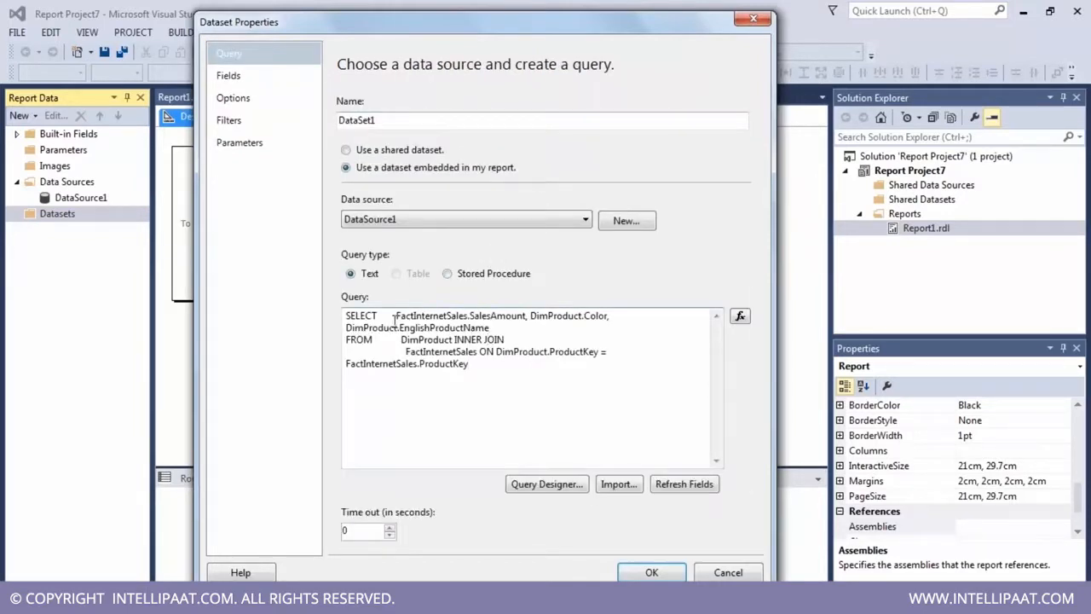
drag(396, 315, 501, 330)
click(502, 330)
click(228, 77)
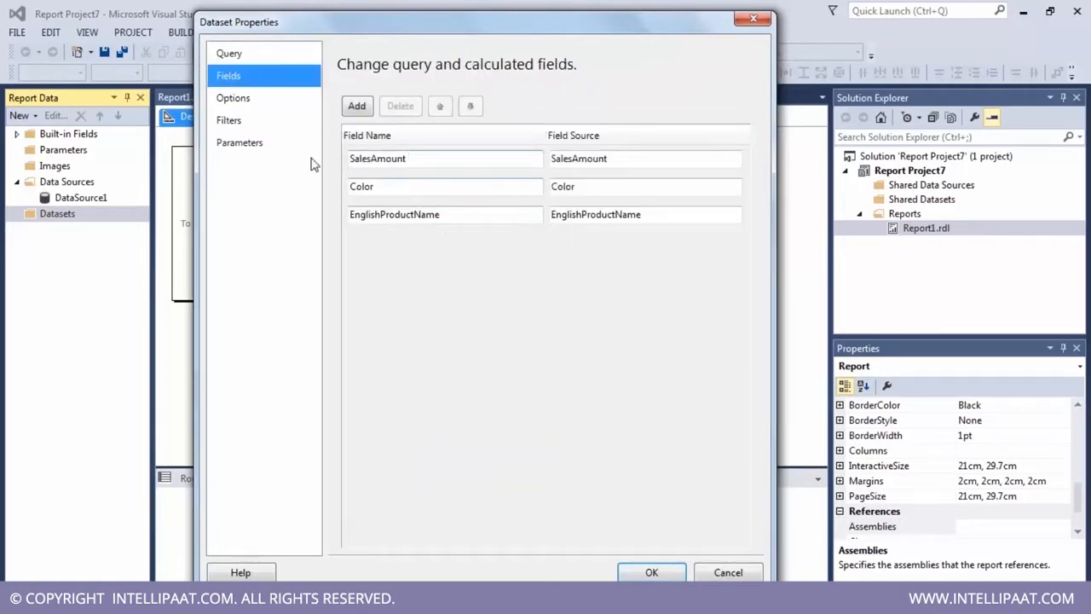
click(240, 51)
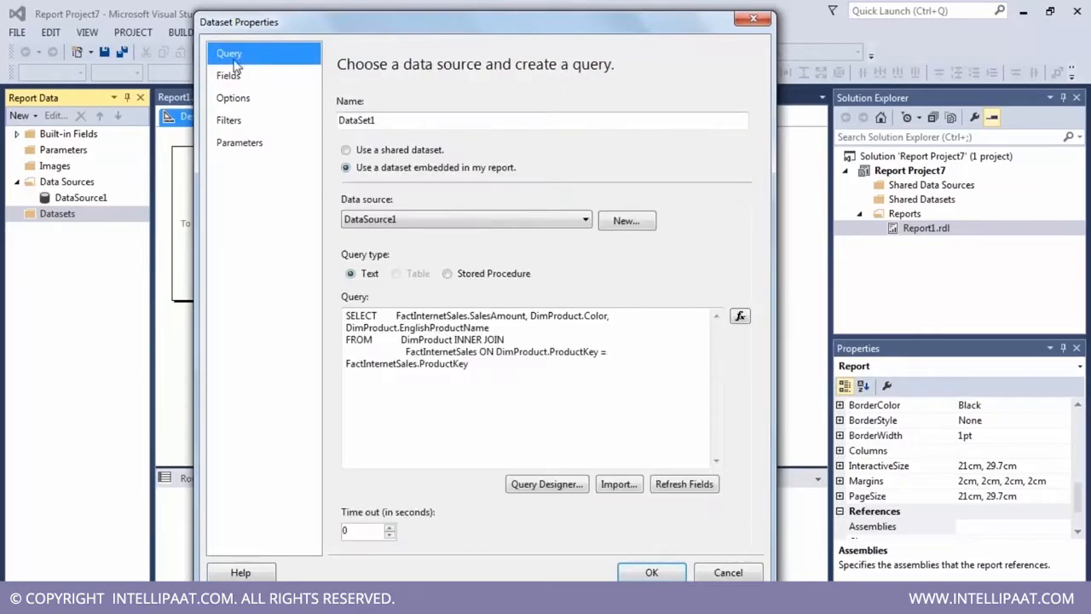
- Save DataSet1 to the report and look over its fields under Datasets
click(651, 573)
click(33, 230)
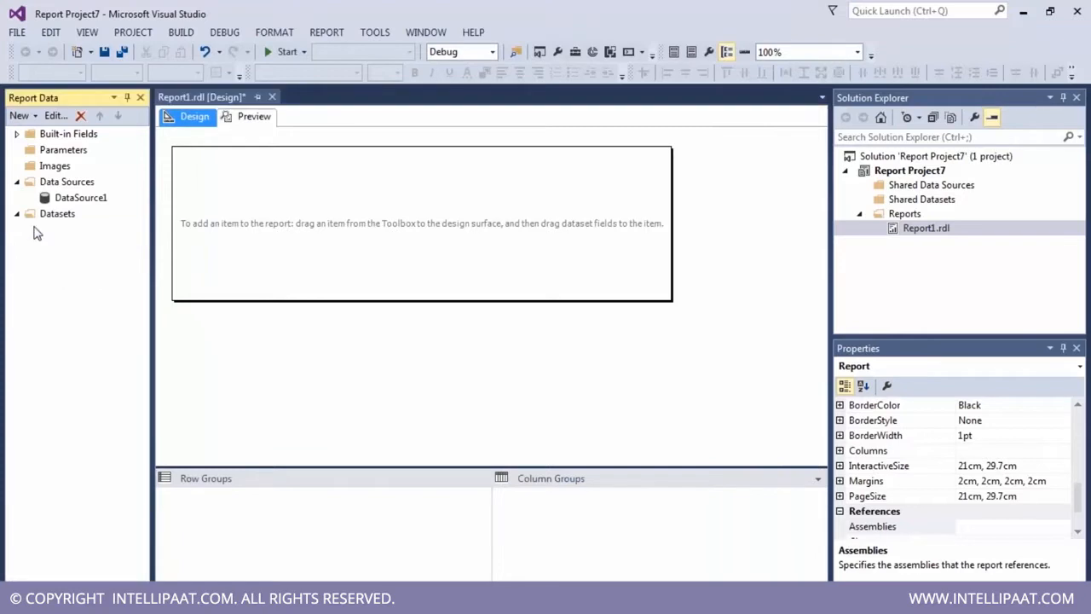
click(32, 229)
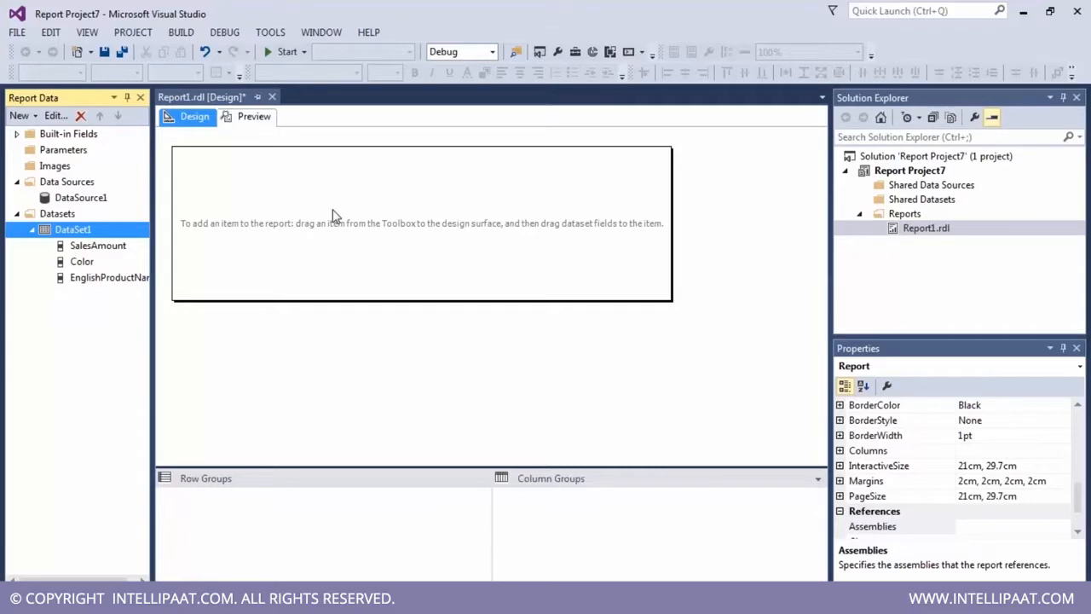
click(333, 215)
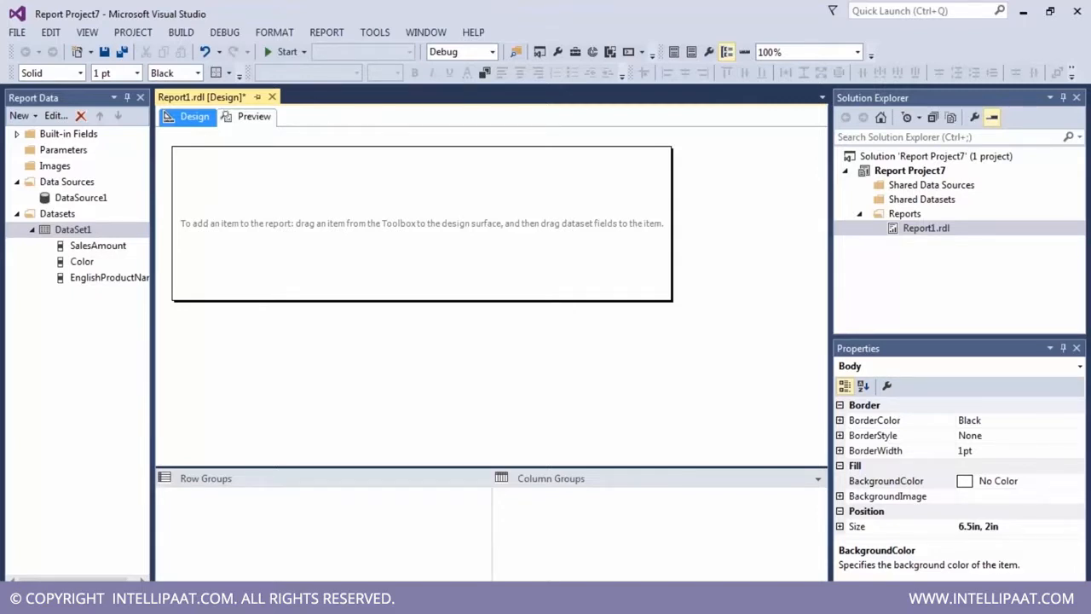
click(32, 229)
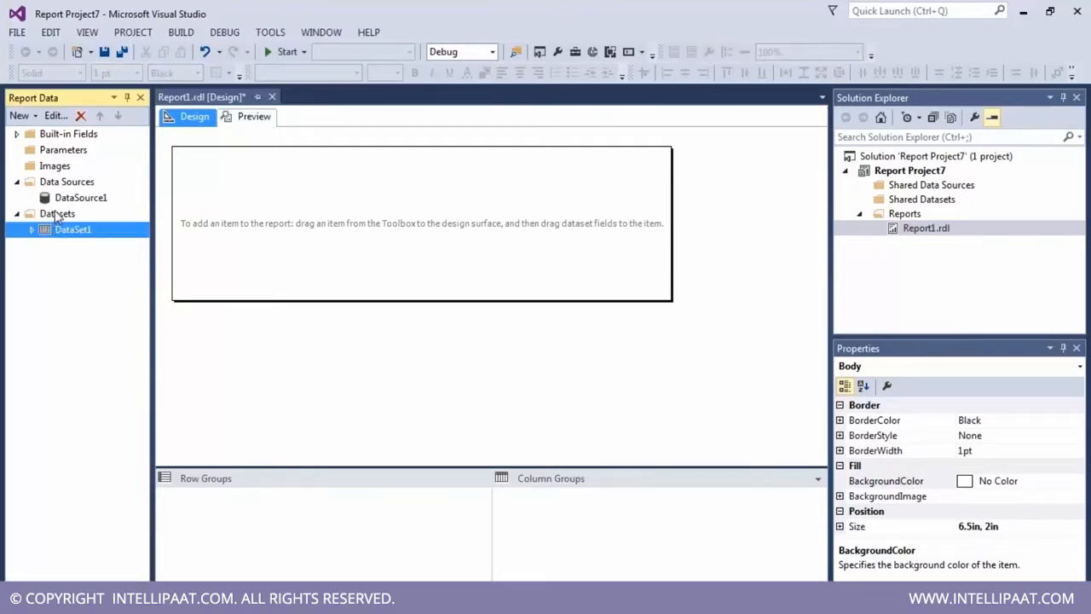
- Start a second dataset named DataSet2, embedded in the report, using DataSource1 and a text query
right_click(56, 215)
key(Escape)
click(394, 179)
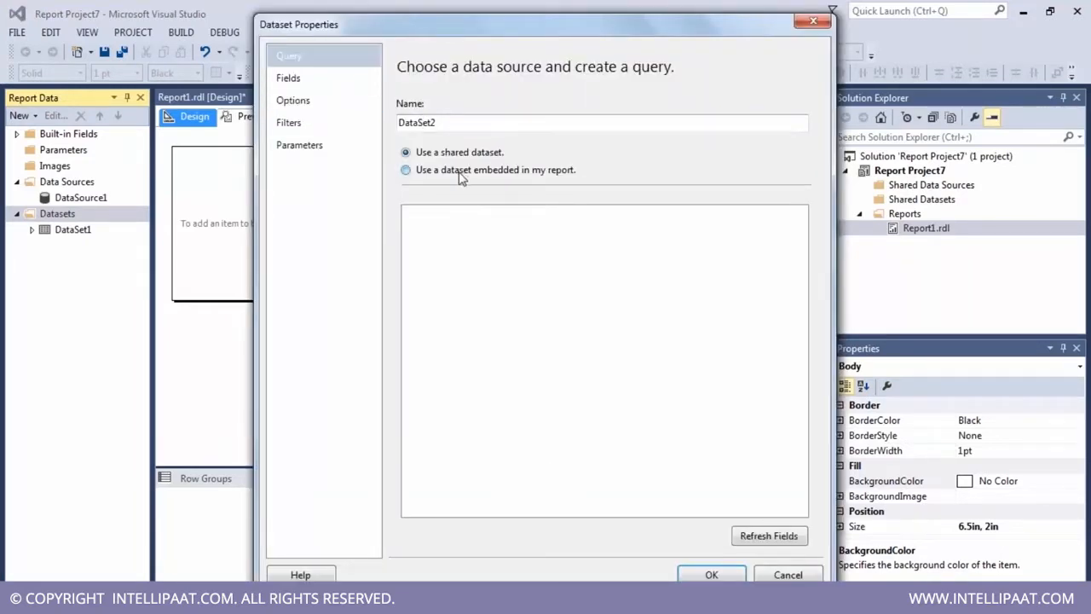
click(458, 171)
click(535, 222)
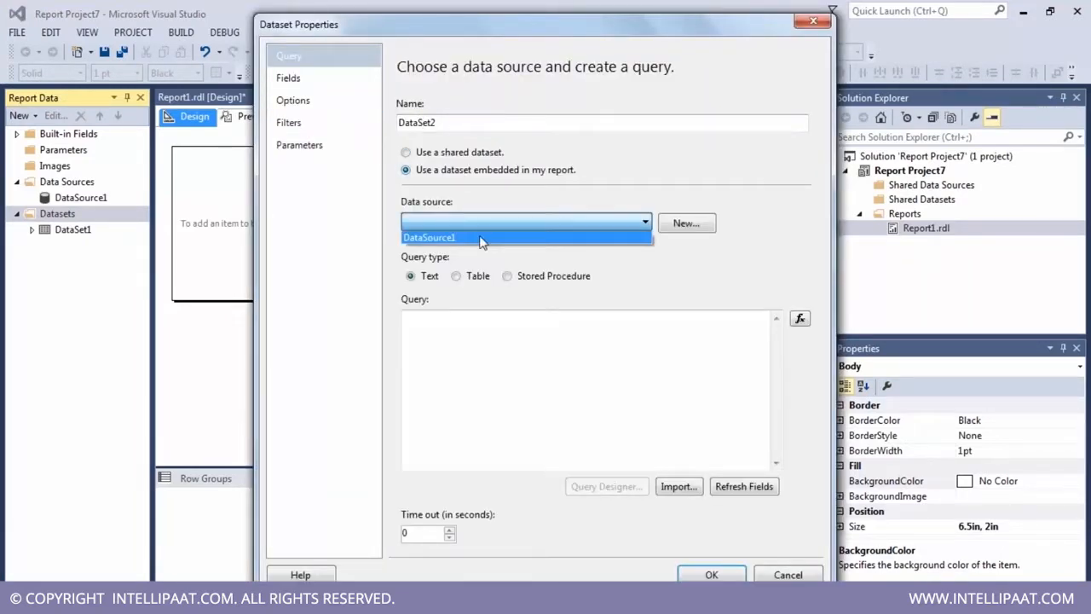
click(482, 238)
click(548, 327)
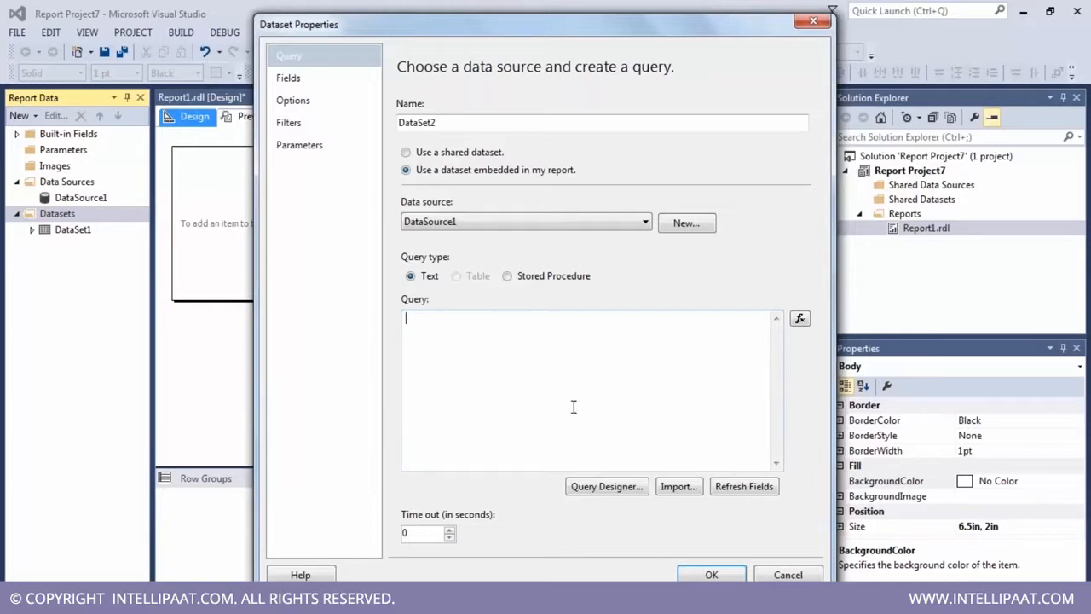
- Add the FactInternetSales and DimCustomer tables to DataSet2's query in the Query Designer
click(599, 487)
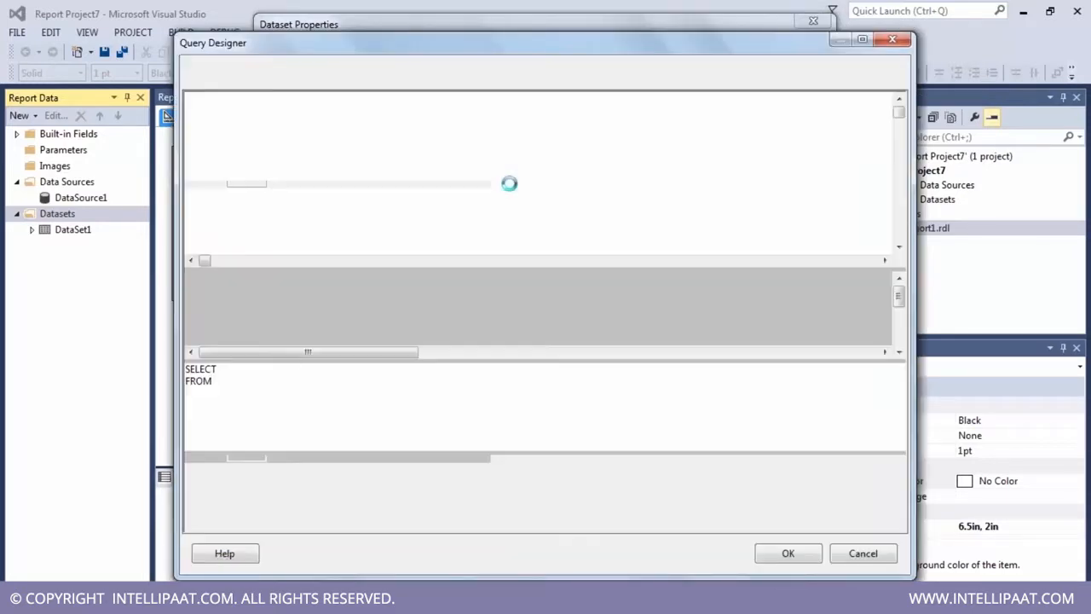
right_click(497, 150)
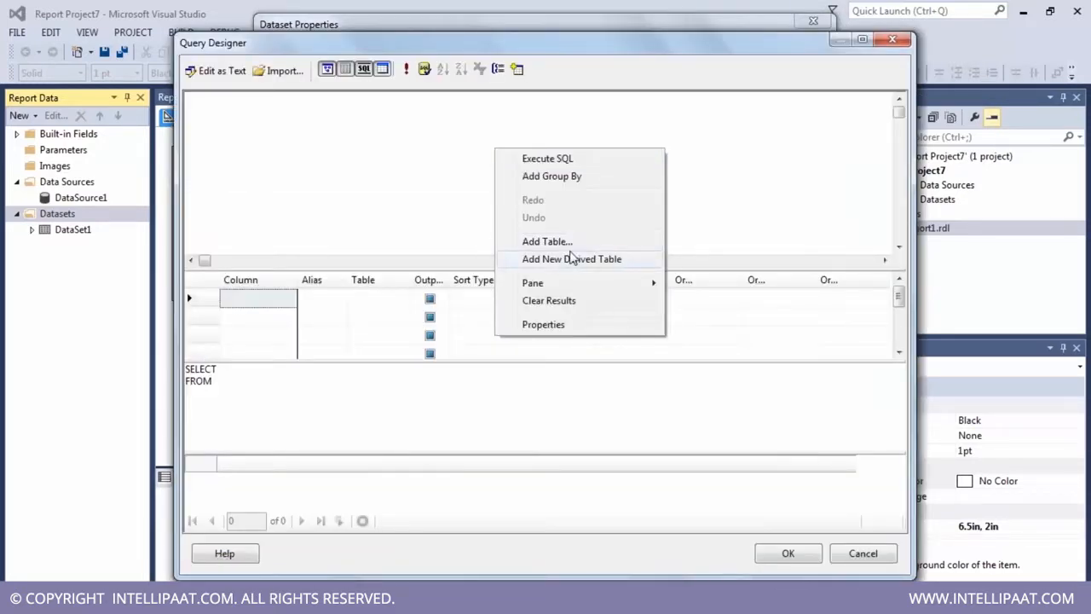
right_click(359, 135)
click(415, 233)
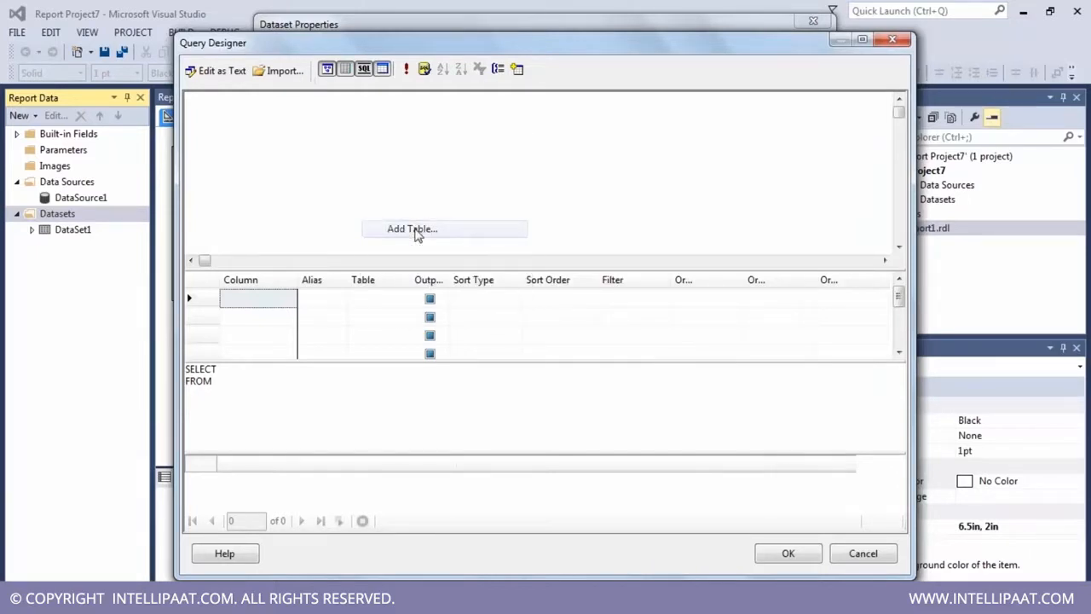
scroll(443, 295, down, 3)
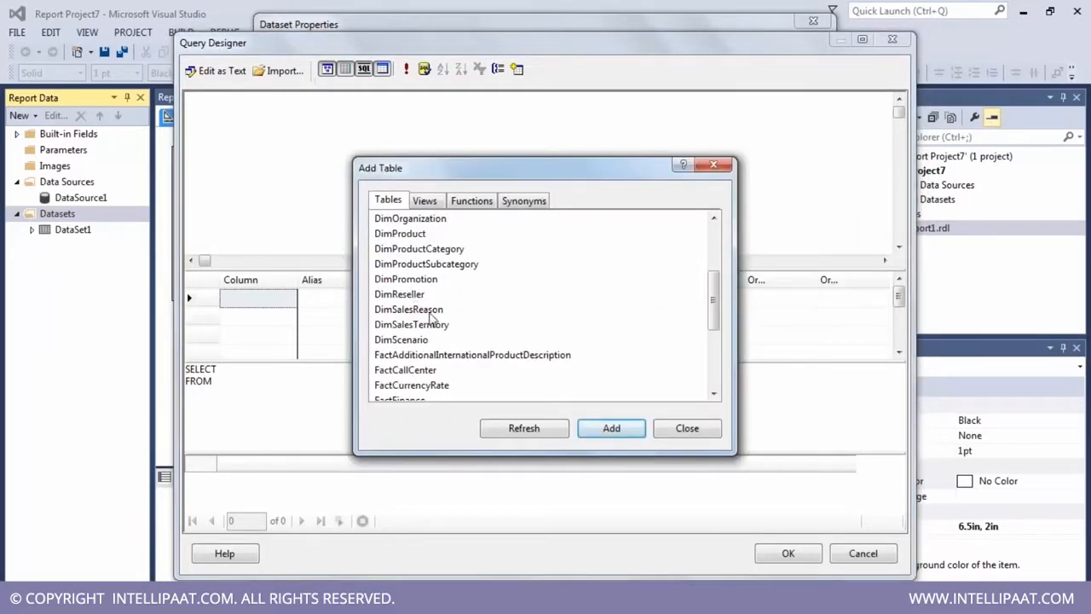
scroll(439, 299, up, 3)
click(426, 295)
click(426, 279)
scroll(487, 300, down, 2)
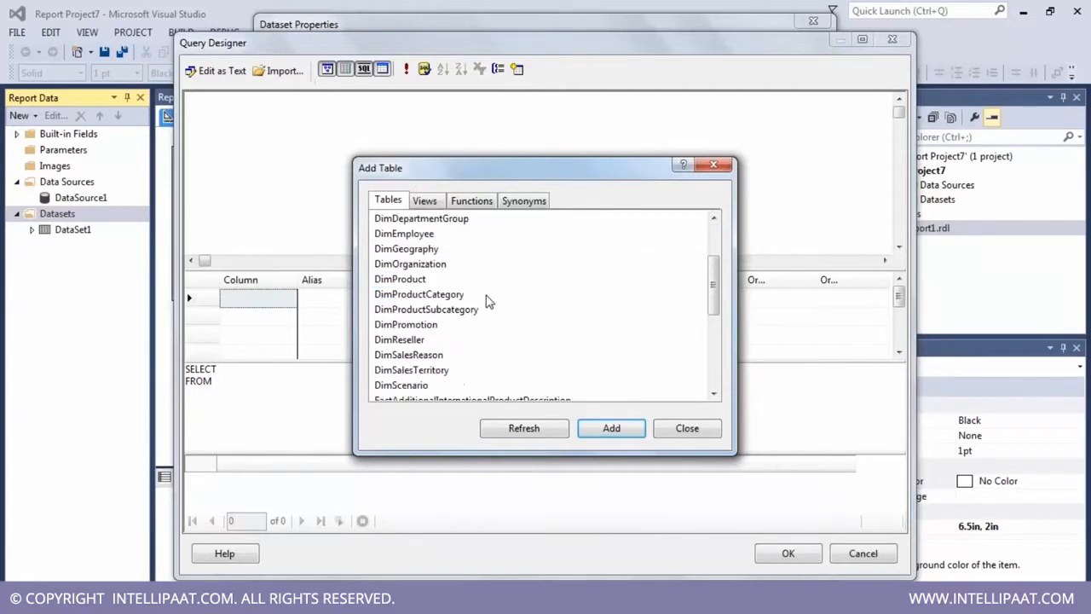
scroll(464, 328, down, 3)
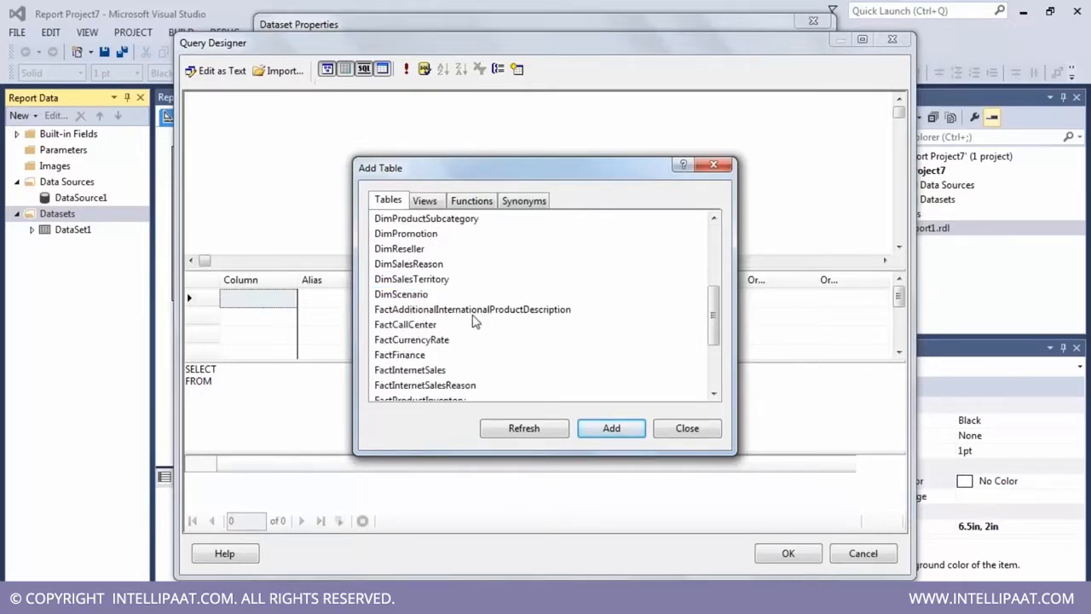
click(425, 325)
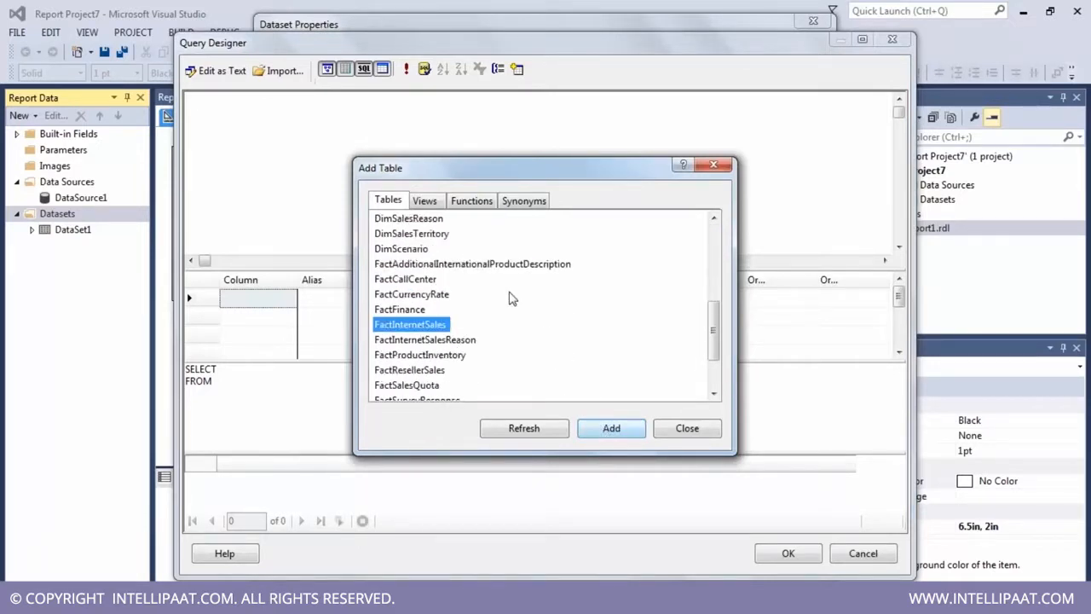
scroll(510, 297, up, 3)
scroll(510, 297, up, 1)
click(416, 235)
click(612, 427)
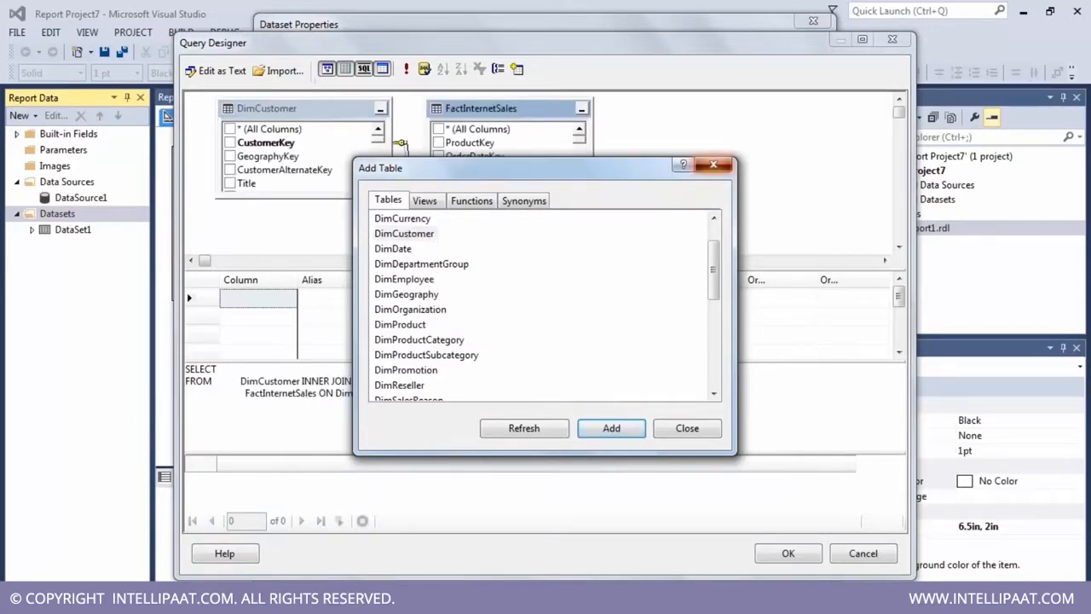
click(713, 164)
- Include the FirstName, MiddleName, LastName, MaritalStatus and Gender columns of DimCustomer in the query output
click(378, 185)
click(378, 184)
click(378, 184)
click(377, 184)
scroll(347, 169, down, 1)
click(230, 129)
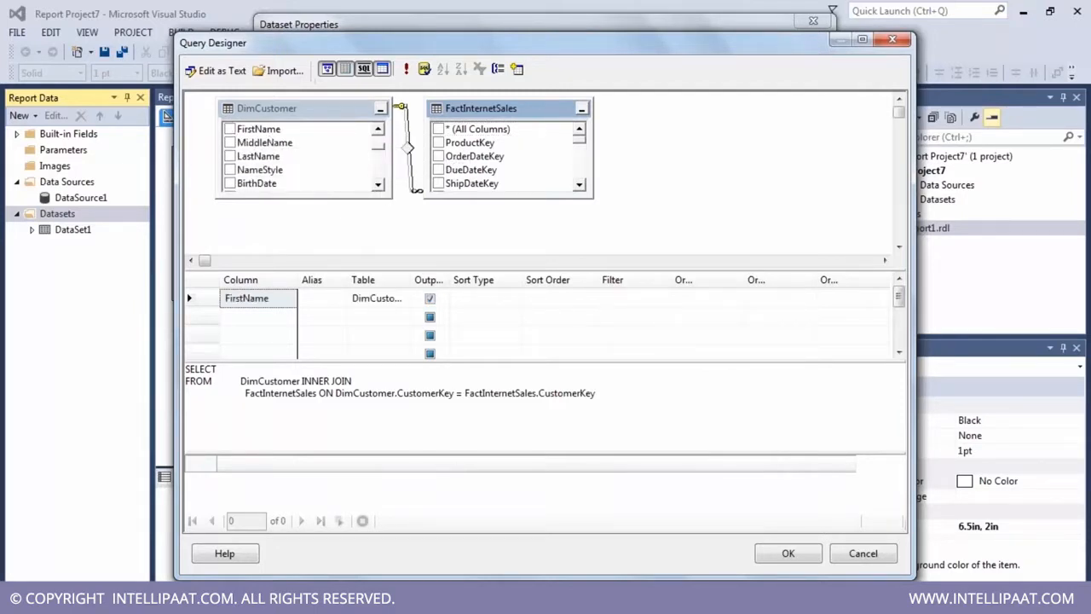
click(229, 143)
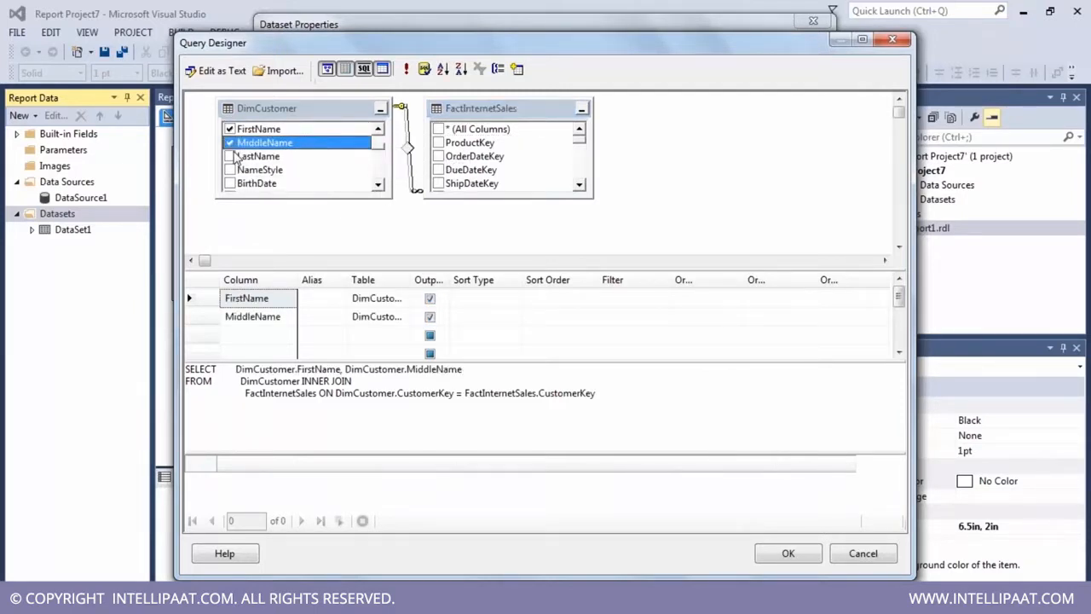
click(230, 156)
scroll(256, 157, down, 1)
click(230, 156)
click(229, 183)
scroll(478, 183, down, 1)
- Include SalesAmount from FactInternetSales in the query output and accept the query into DataSet2
click(580, 183)
click(581, 177)
click(581, 178)
click(581, 177)
click(439, 156)
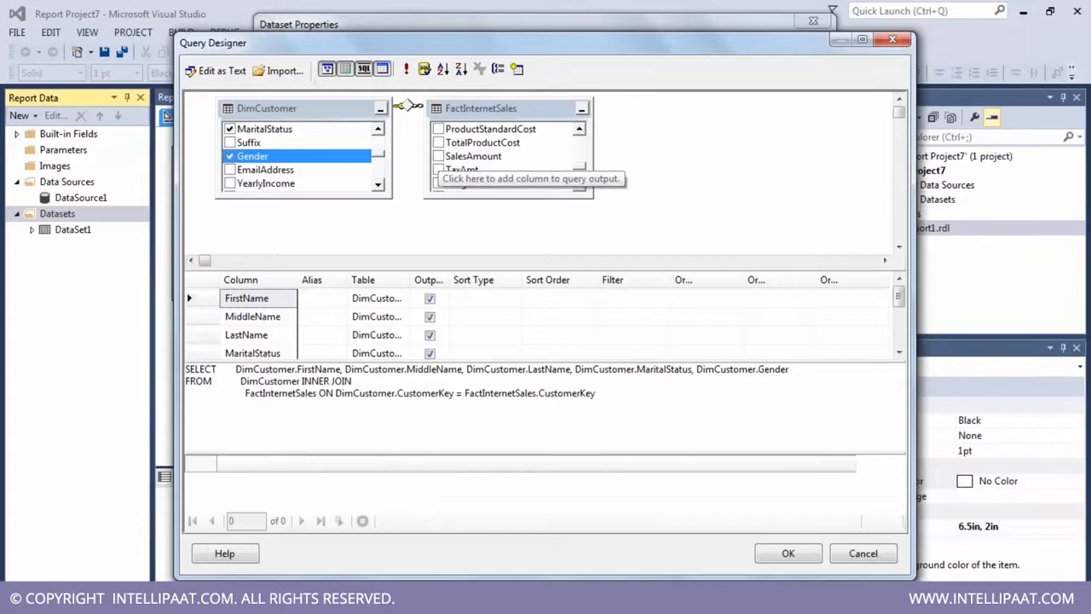
click(439, 156)
click(786, 554)
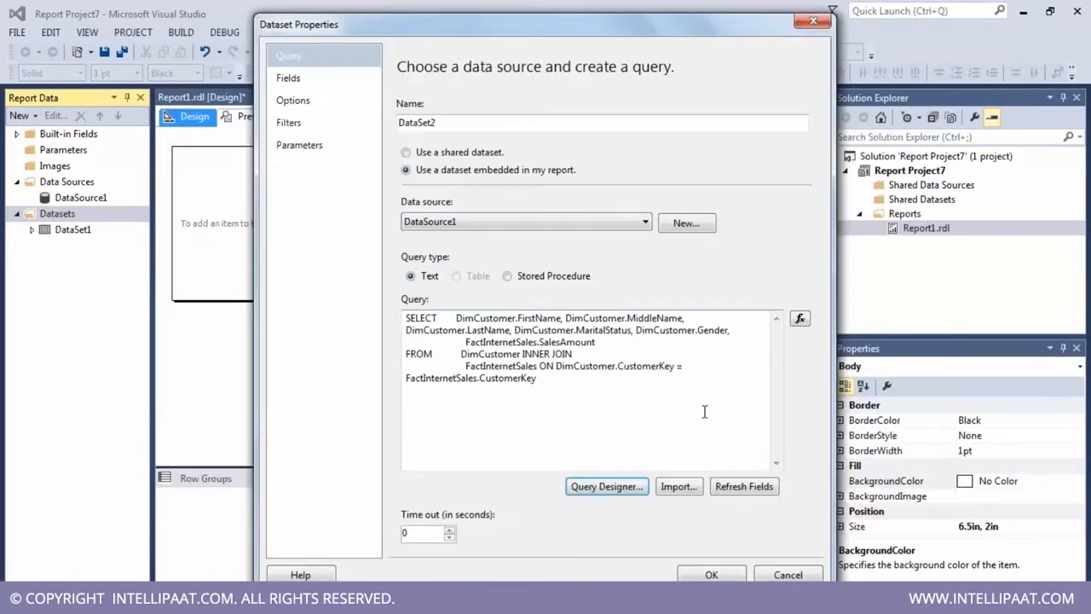
- Check DataSet2's field list against its query text and save the dataset to the report
click(347, 82)
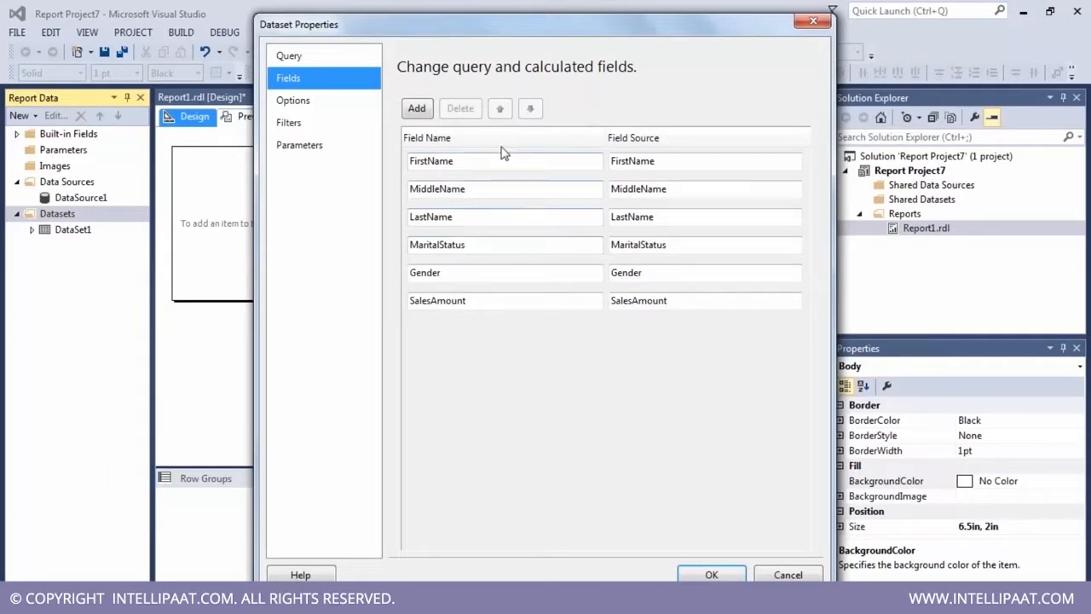
click(318, 57)
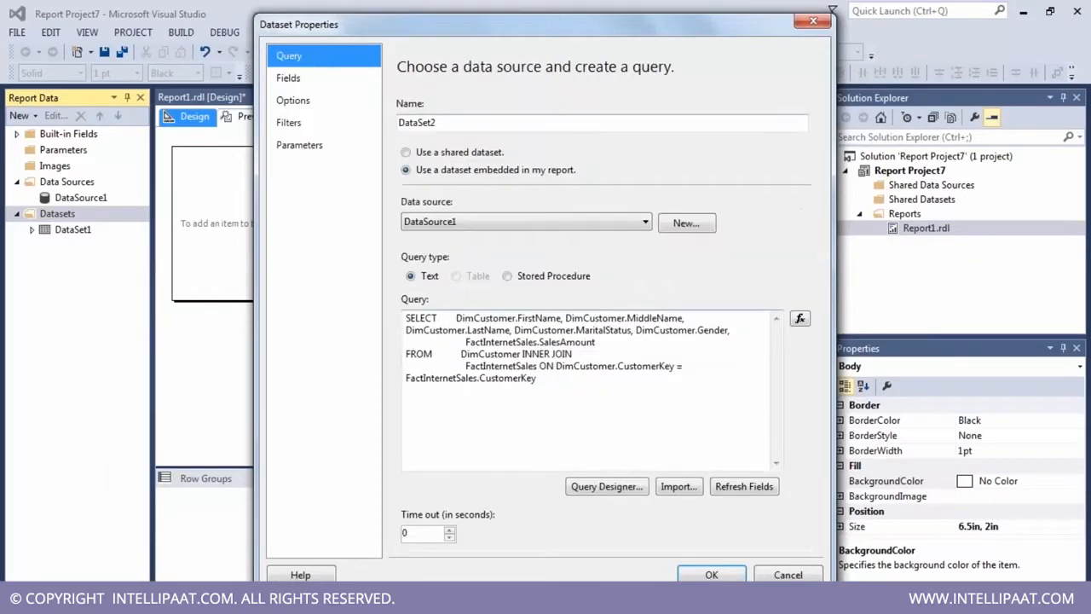
click(643, 380)
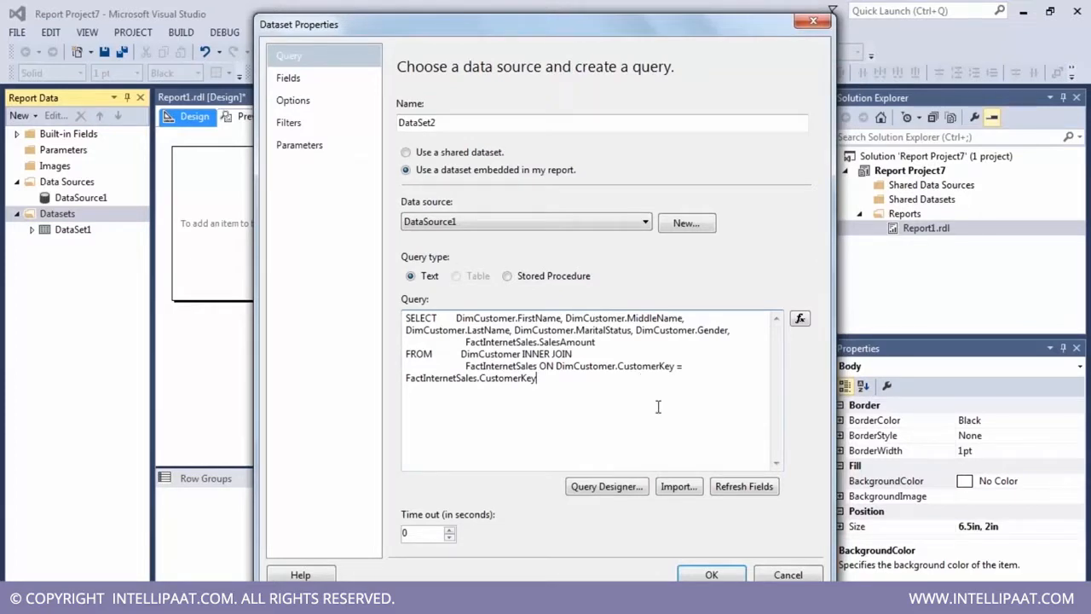
click(711, 575)
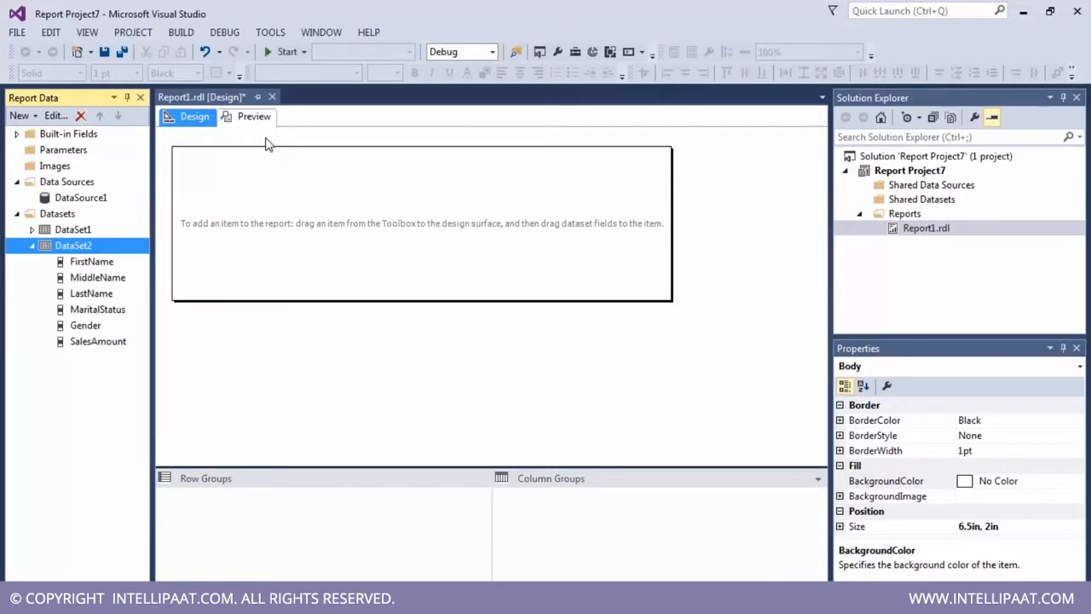
- Expand both DataSet1 and DataSet2 under Datasets to list their fields
click(98, 200)
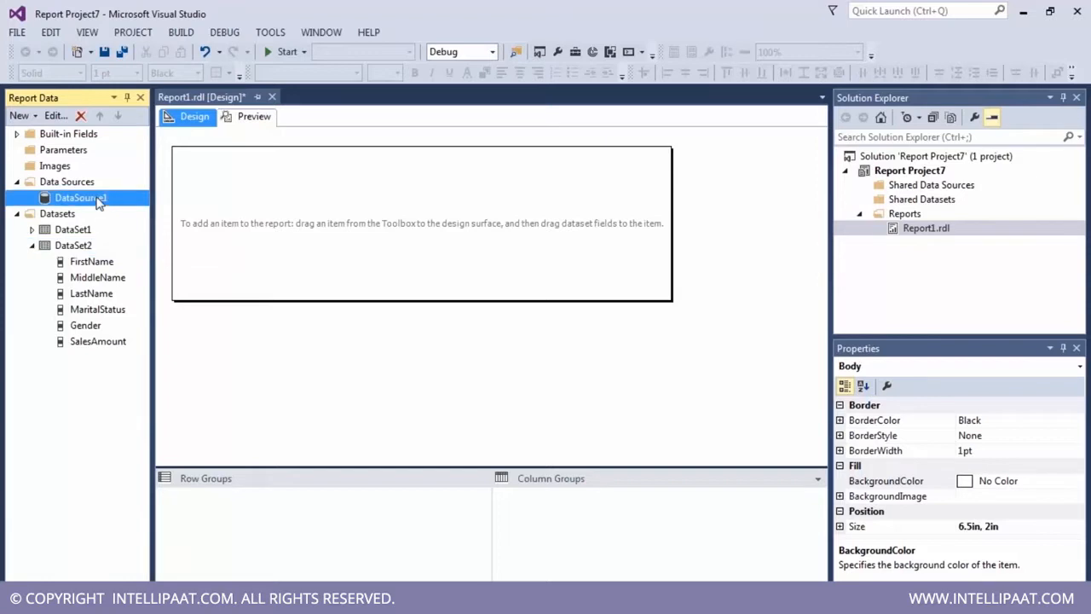
click(32, 246)
click(33, 293)
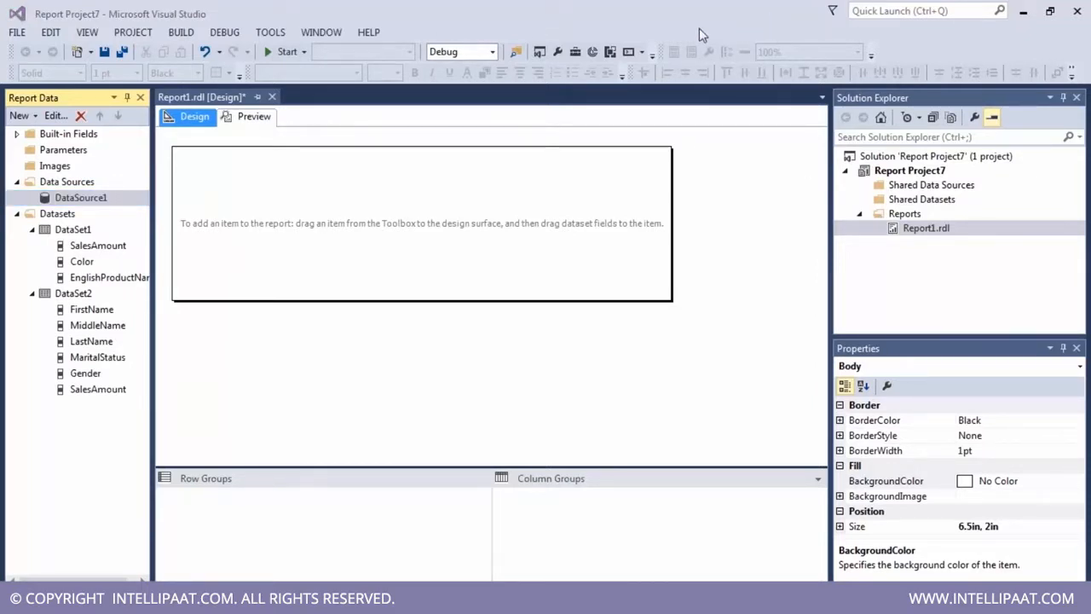
click(690, 7)
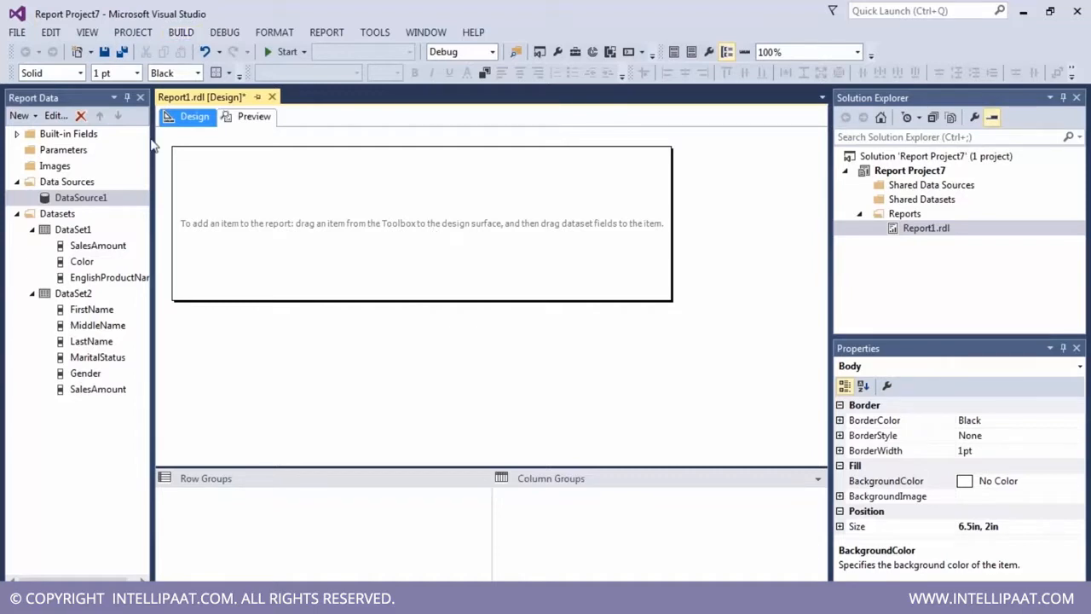
- Show the Toolbox, dock it in the same column above Report Data, and look through its report items
click(88, 32)
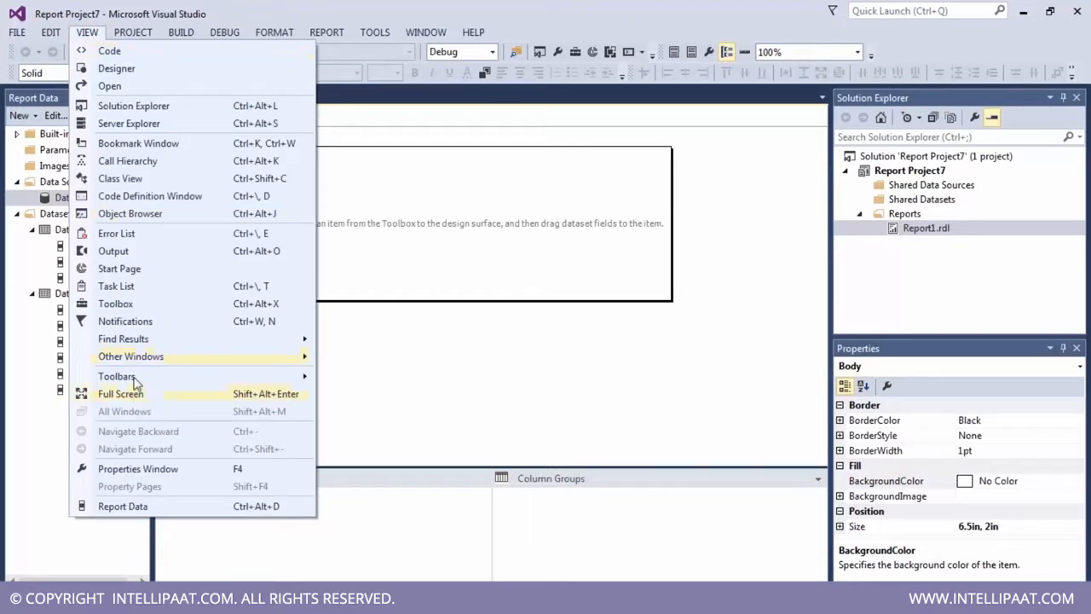
click(116, 303)
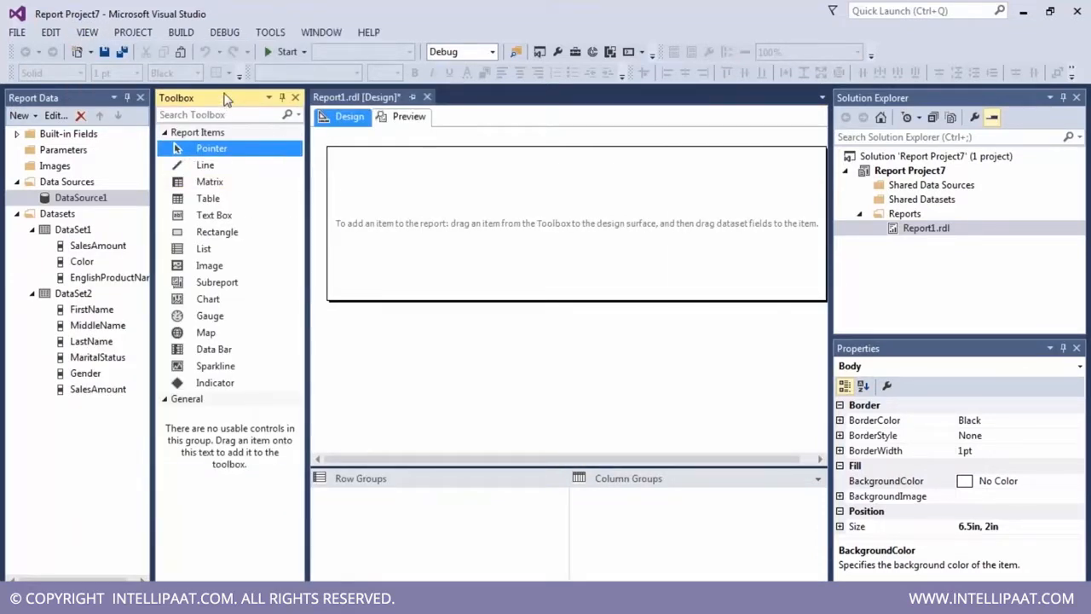
drag(226, 100, 74, 304)
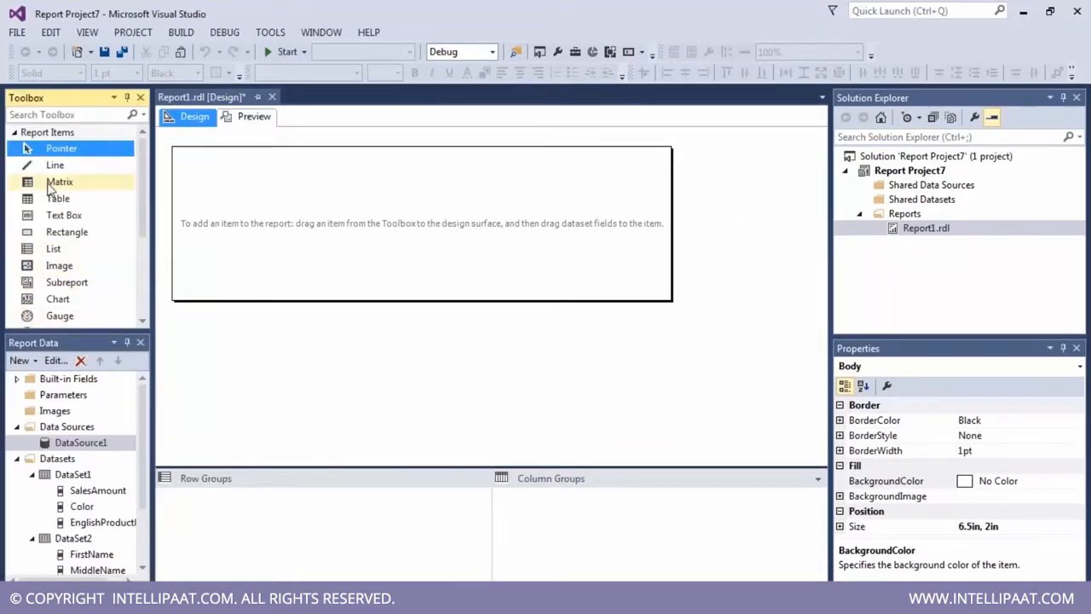
drag(55, 342, 110, 341)
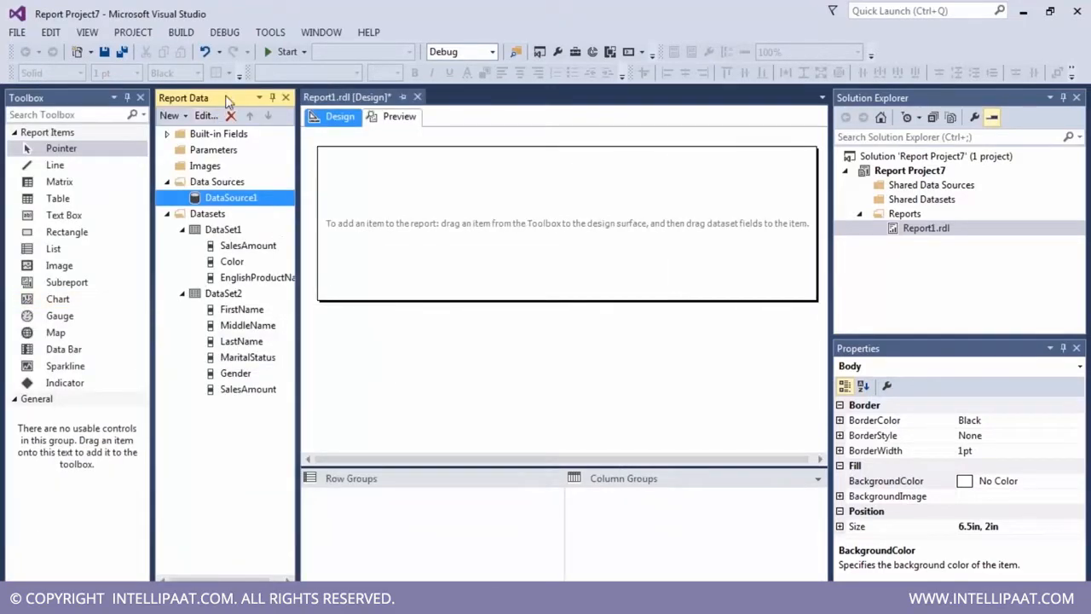
drag(228, 101, 141, 261)
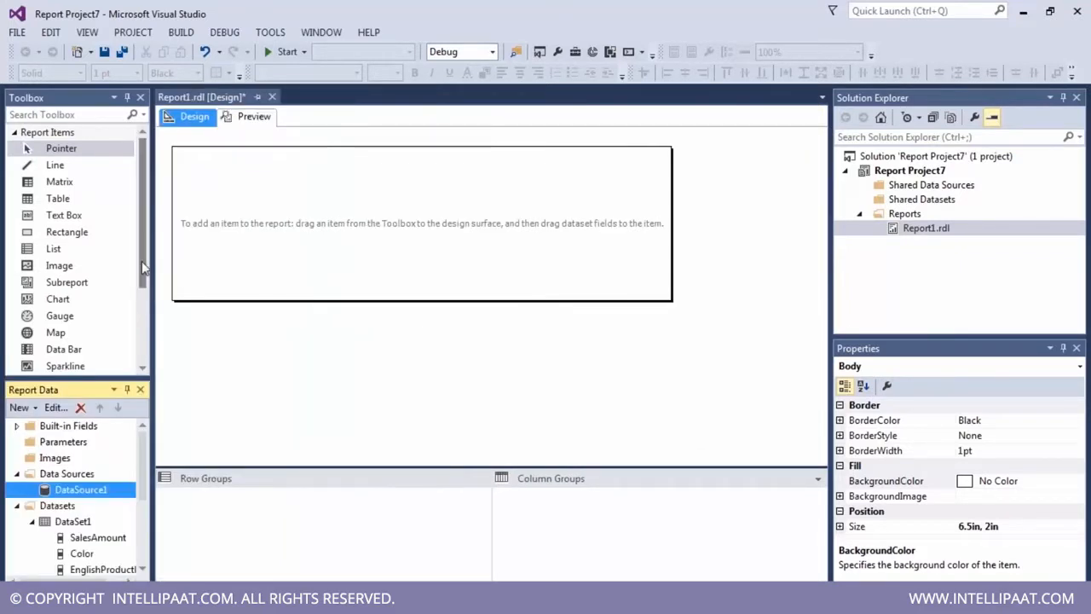
scroll(142, 261, down, 3)
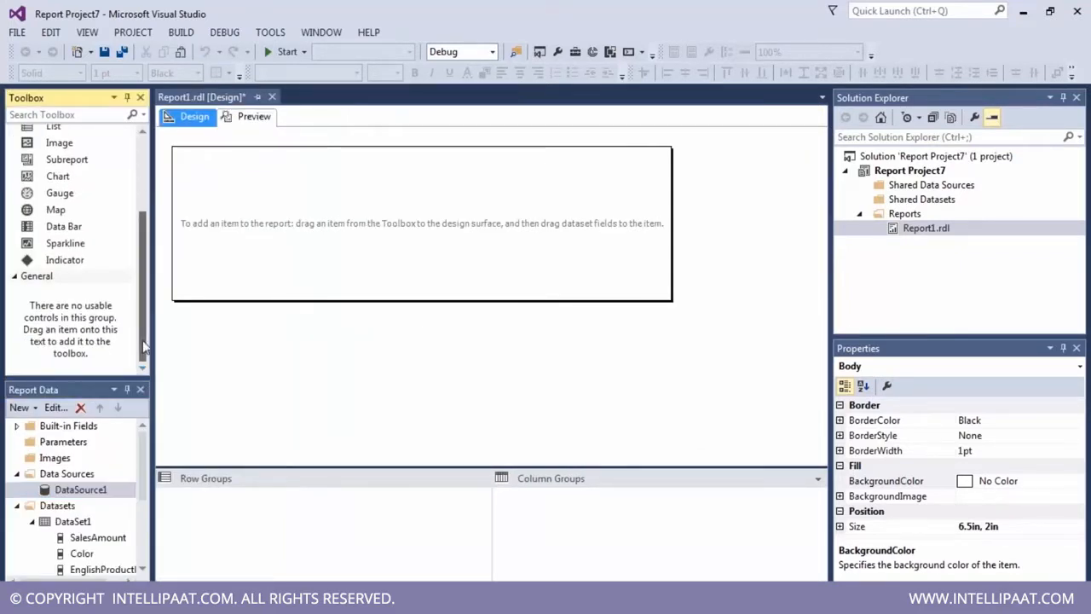
- Place a Table report item on the body of Report1.rdl
scroll(141, 256, up, 3)
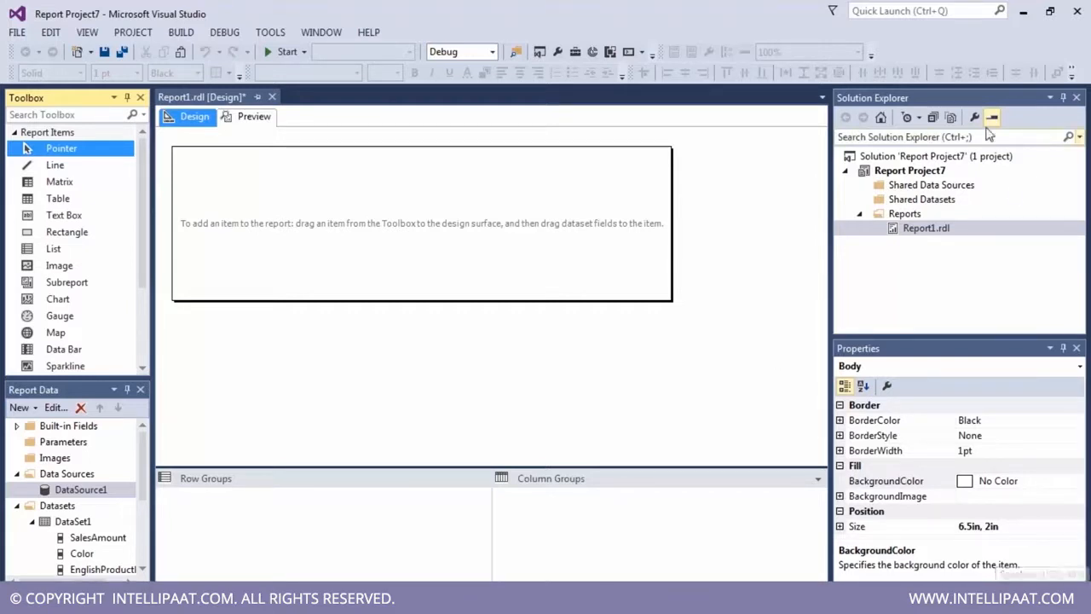
click(51, 199)
drag(59, 198, 327, 214)
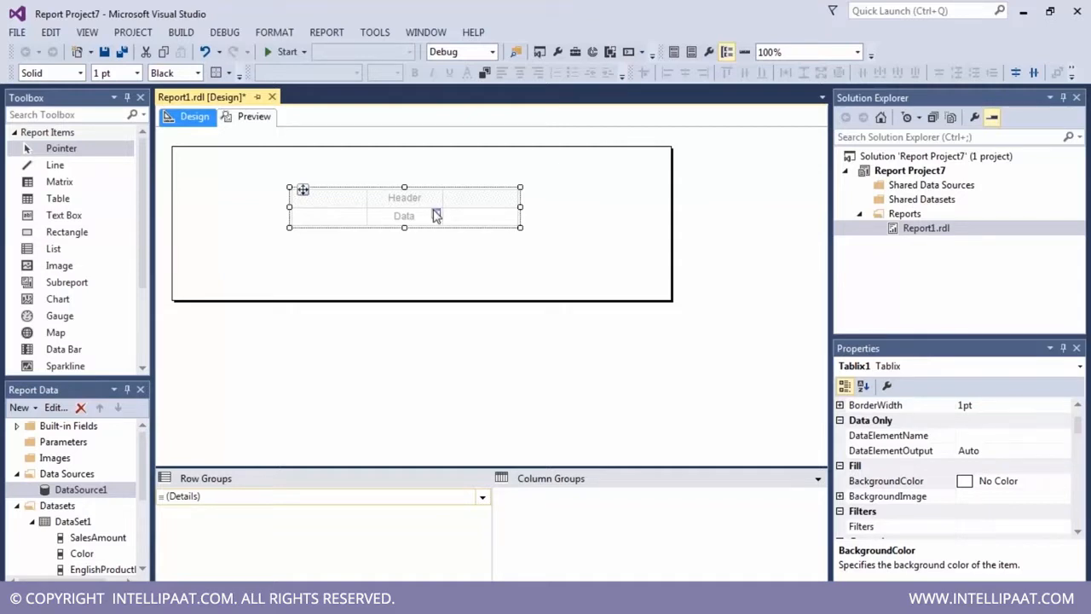
- Examine the DataSet1 and DataSet2 fields offered by the table's first data cell, and close the field list without choosing one
scroll(94, 520, down, 2)
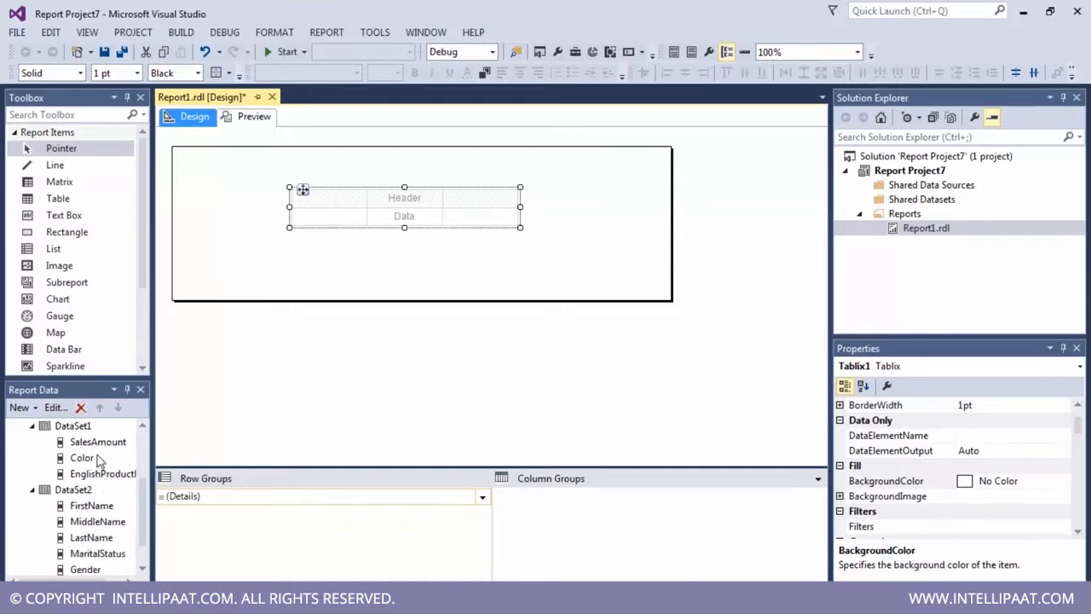
click(92, 476)
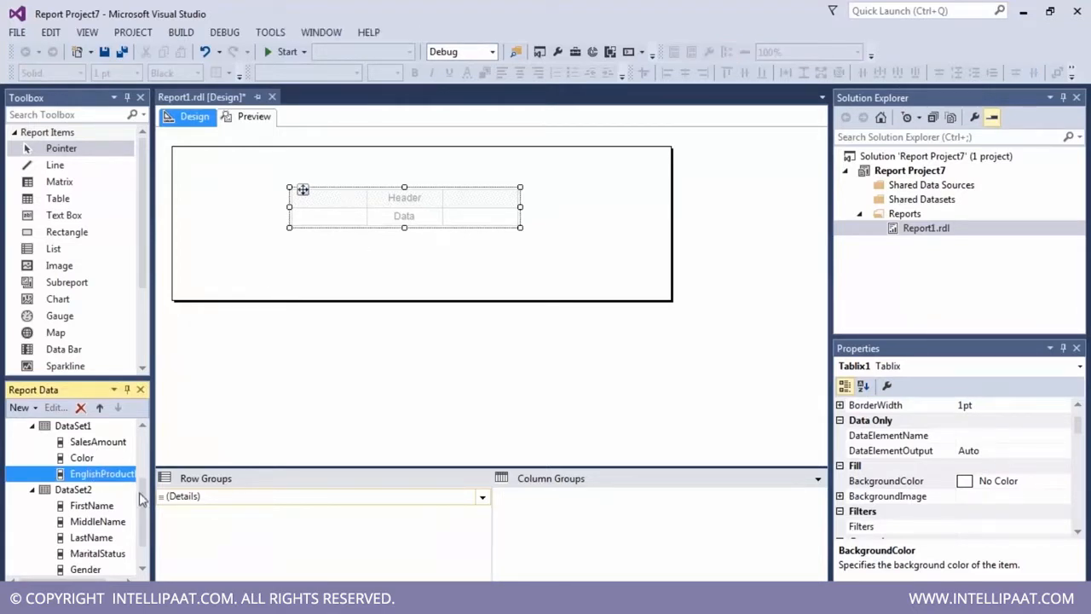
scroll(145, 484, up, 1)
click(360, 215)
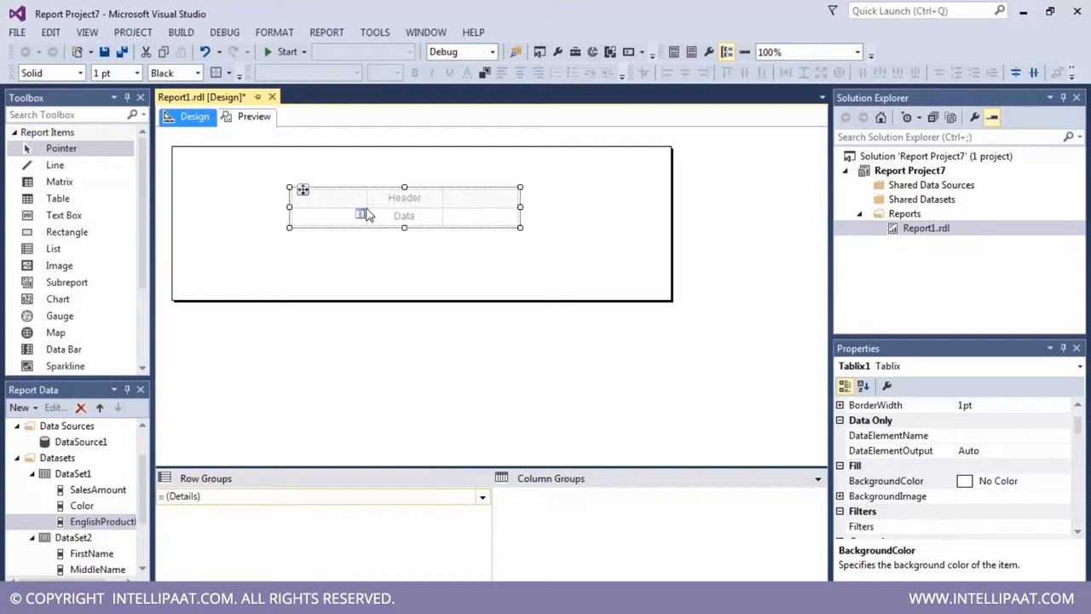
click(361, 214)
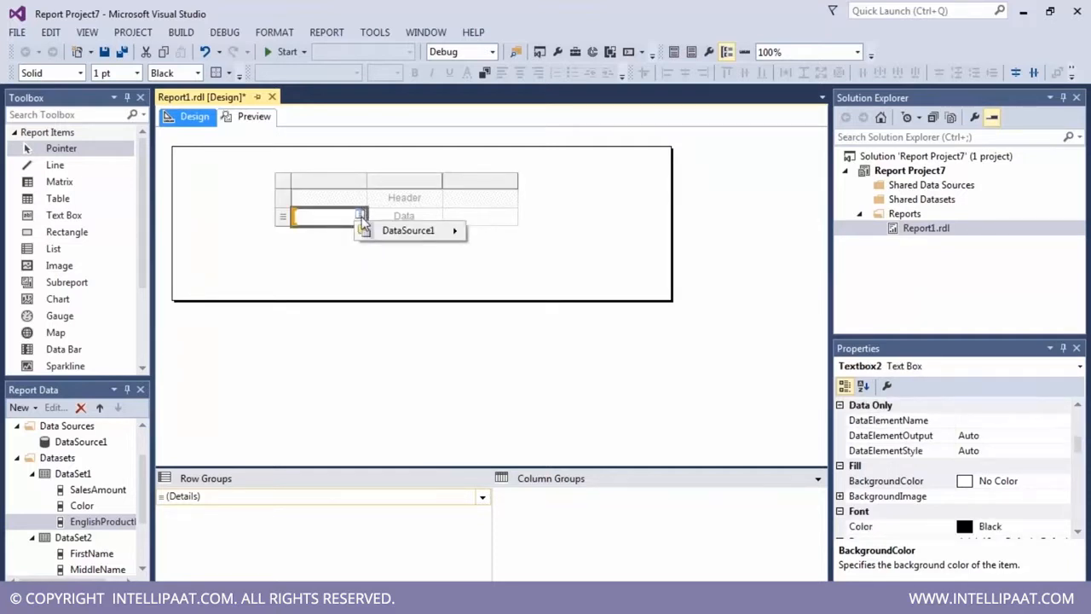
mouse_move(378, 235)
mouse_move(540, 238)
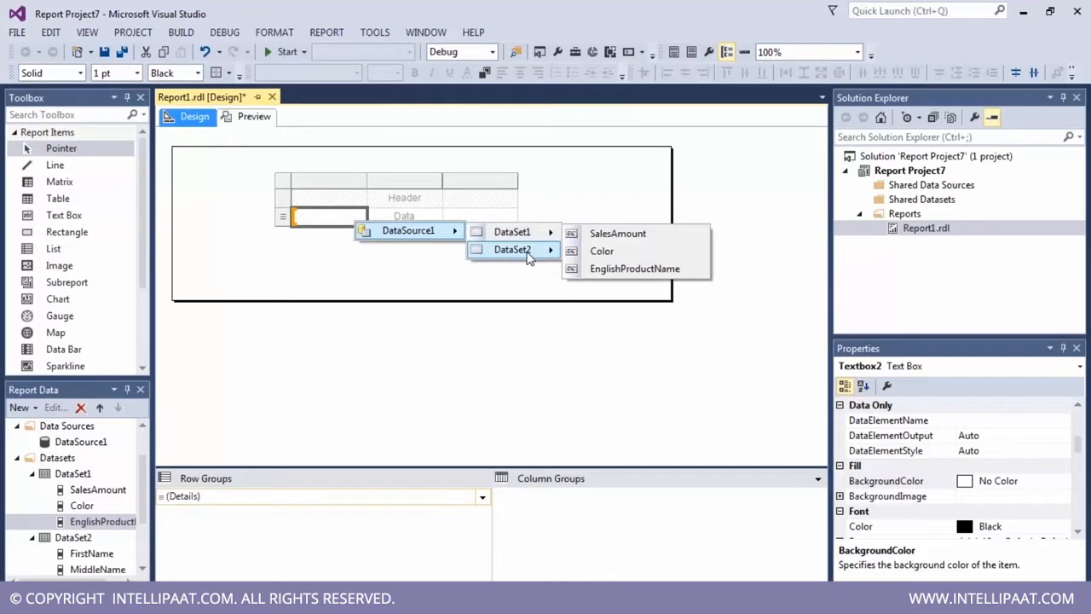
mouse_move(529, 257)
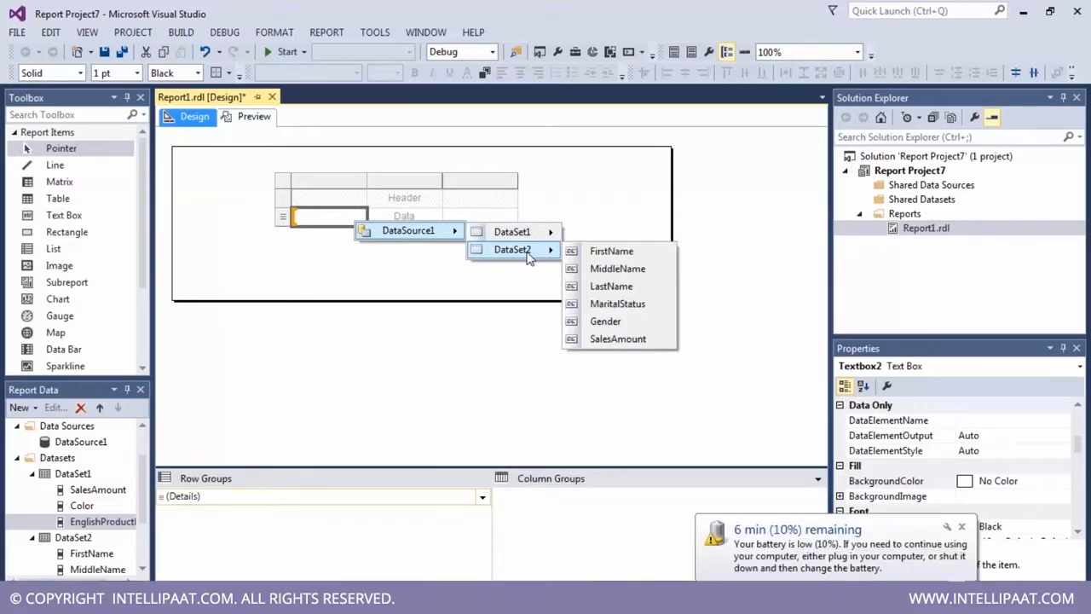
click(762, 313)
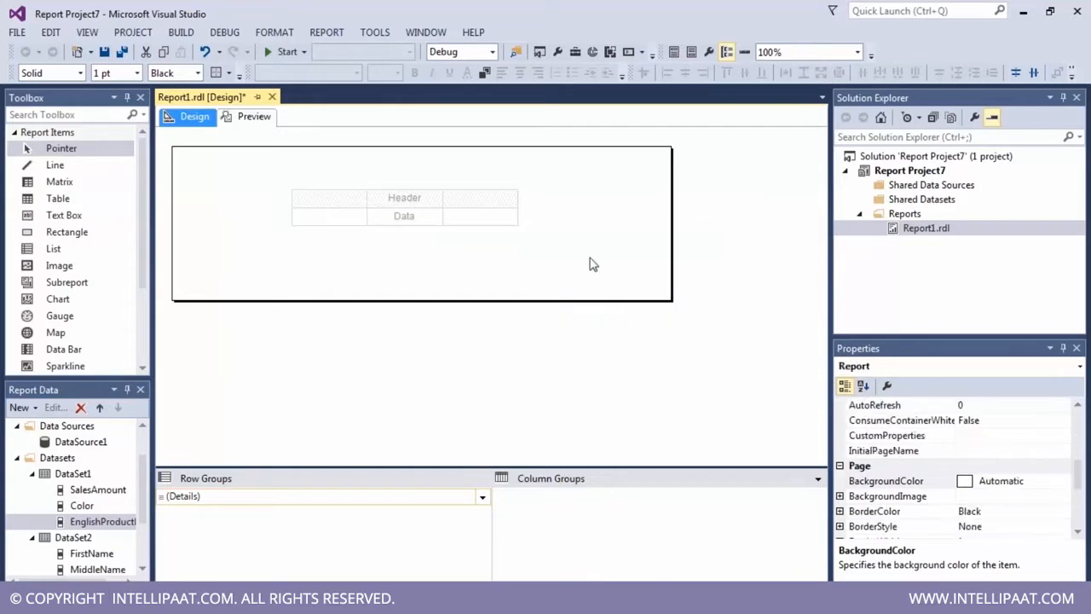
- Add DataSet1's Color field to the table's first column and check its header and data cells
drag(81, 505, 332, 216)
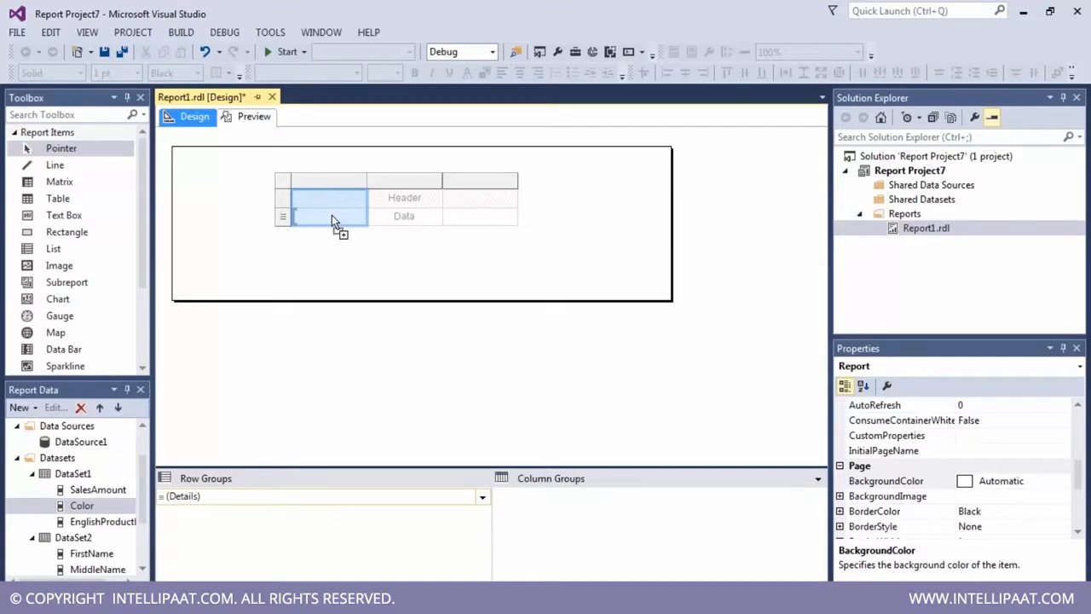
drag(331, 215, 331, 215)
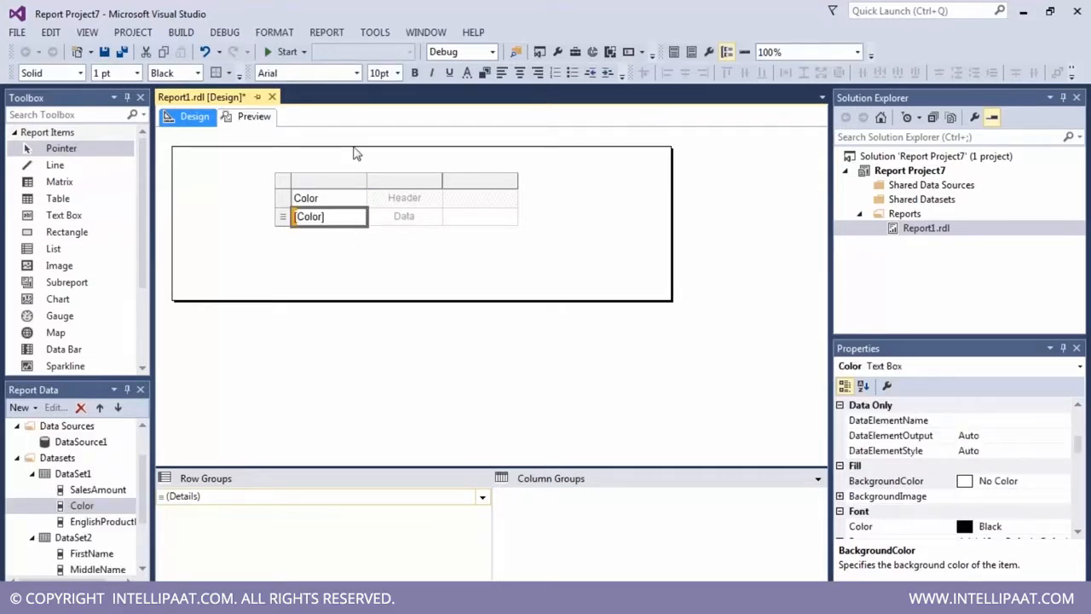
click(339, 203)
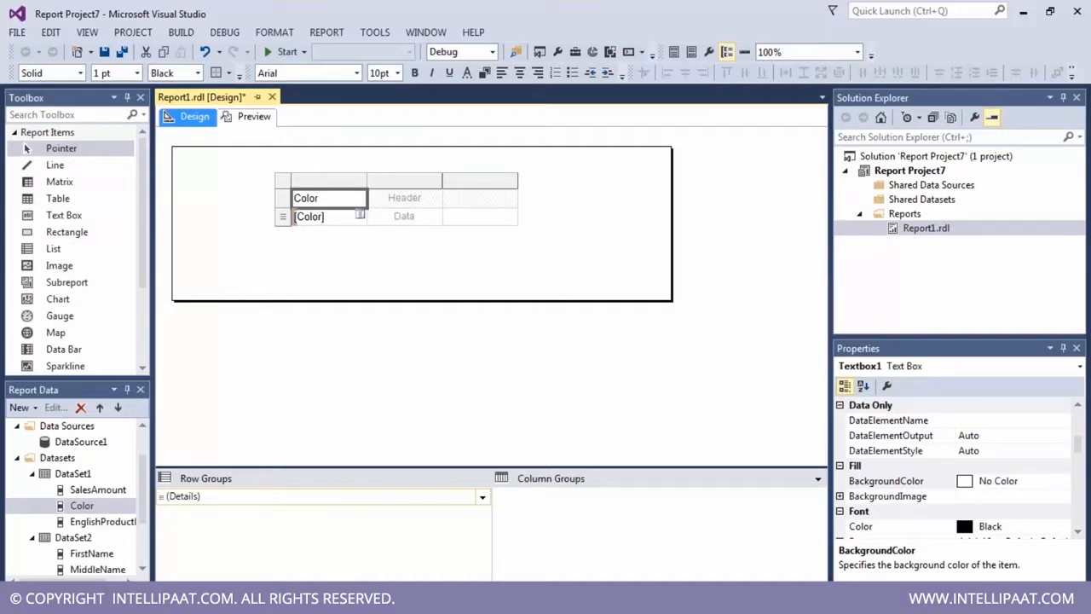
click(338, 215)
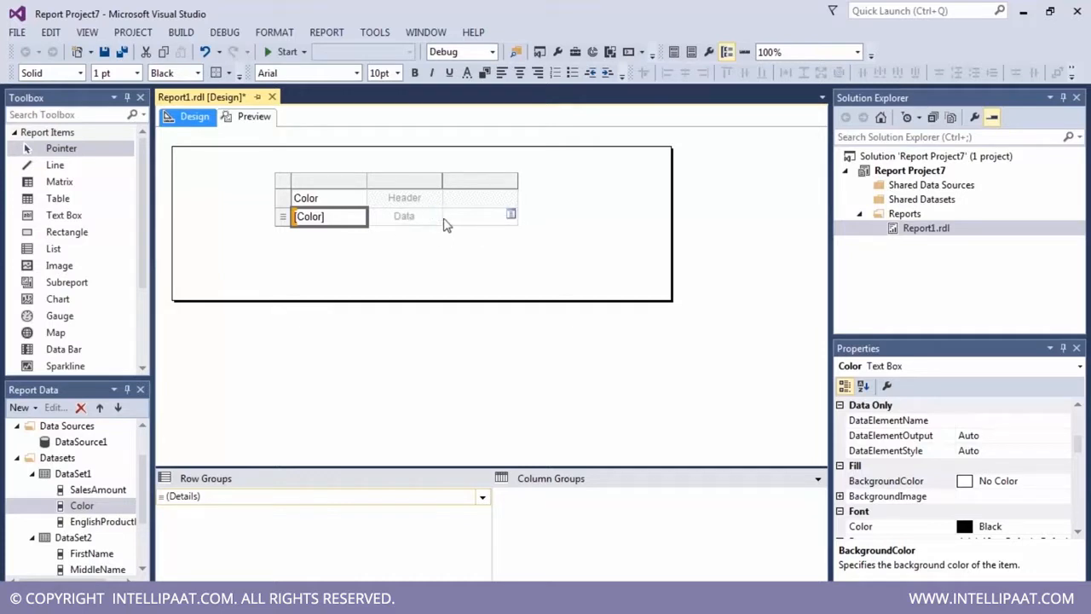
- Inspect the table's detail row and its (Details) row group
click(282, 220)
click(351, 292)
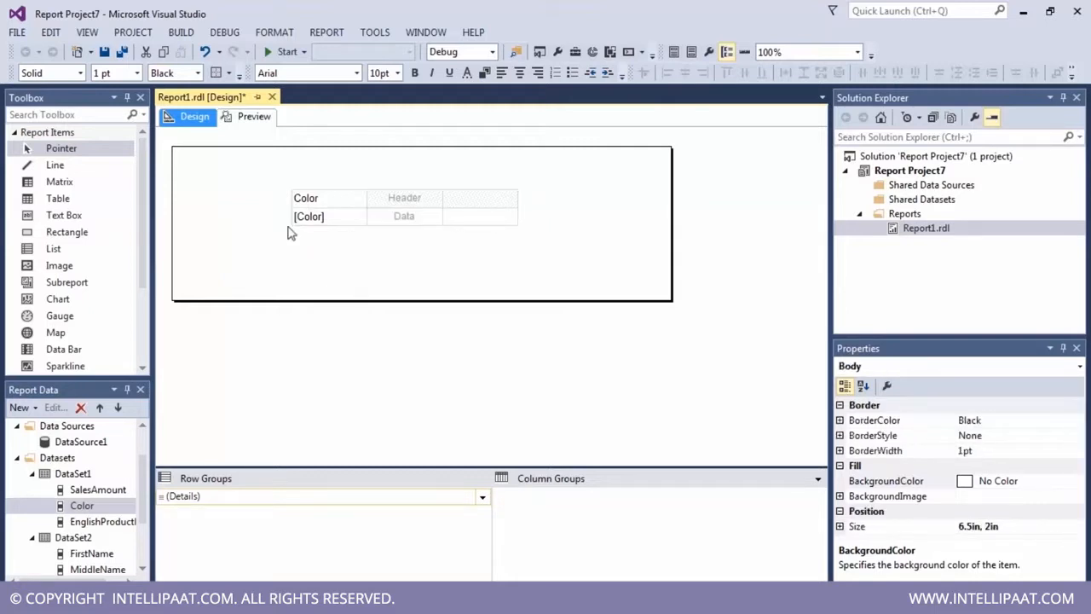
click(345, 202)
click(380, 218)
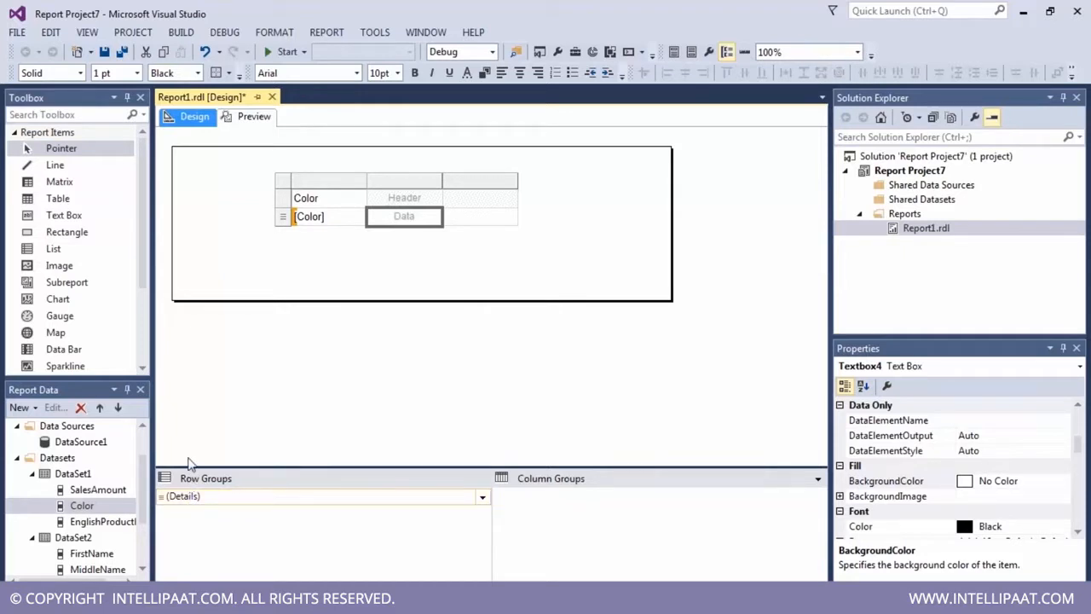
click(233, 501)
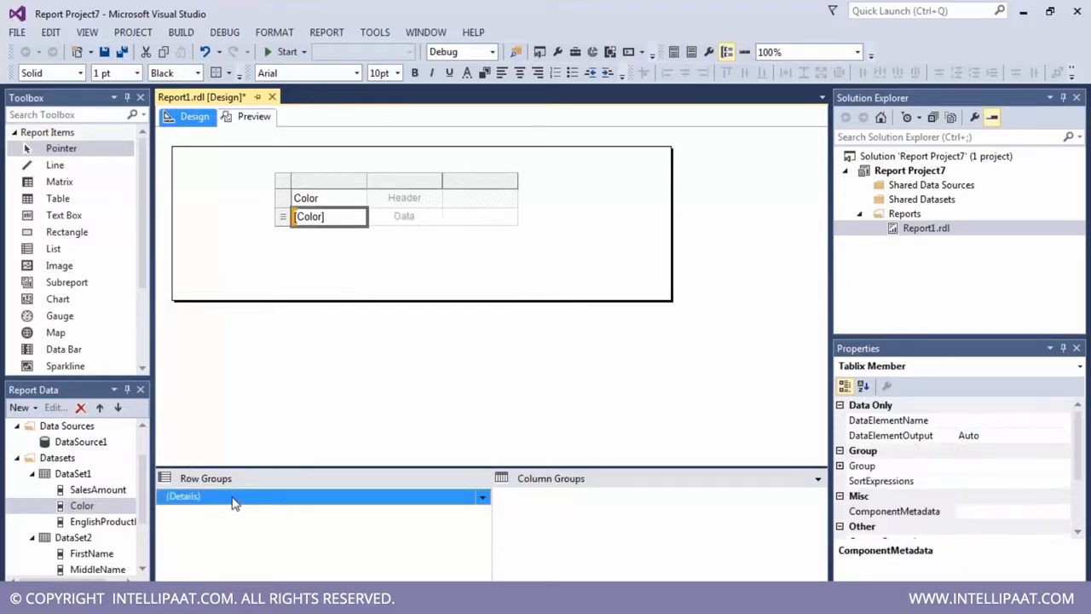
- Check which dataset fields the second column's data cell offers, leaving the cell empty
click(435, 216)
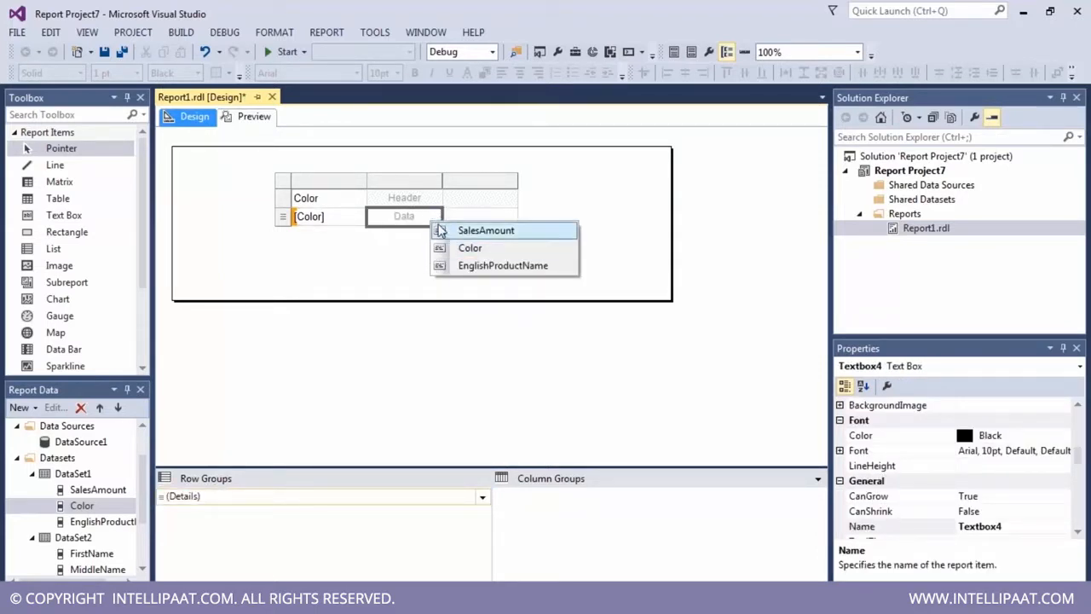
click(418, 234)
click(436, 215)
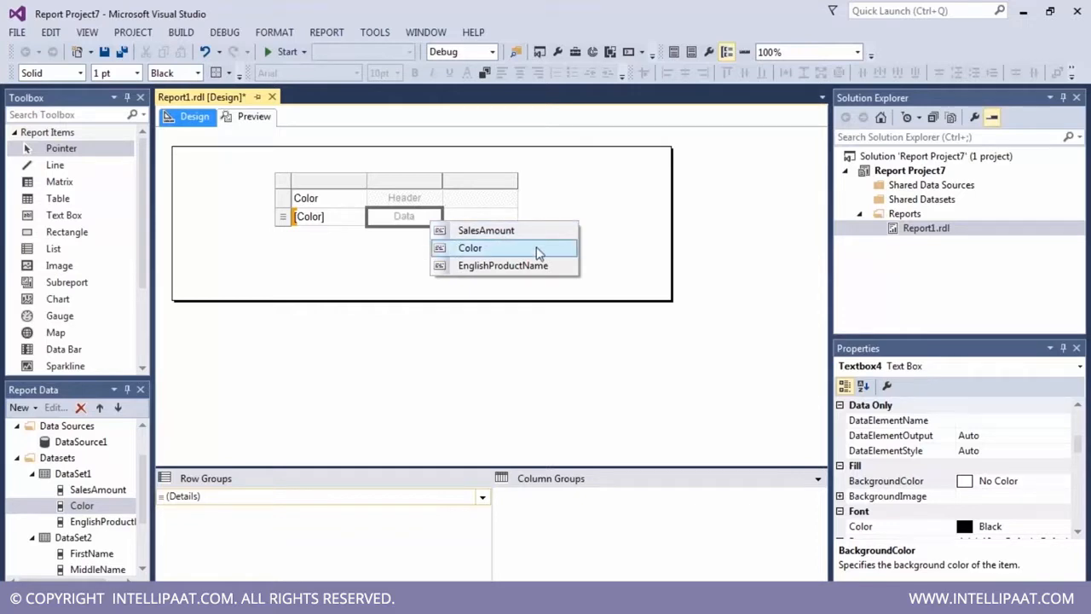
click(326, 285)
click(294, 186)
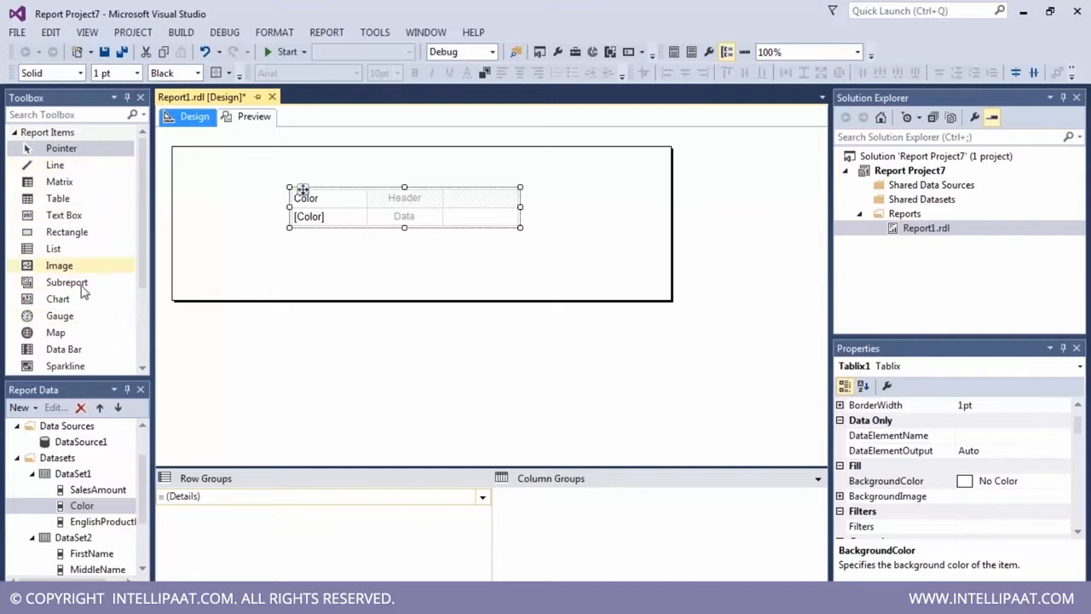
scroll(144, 226, down, 3)
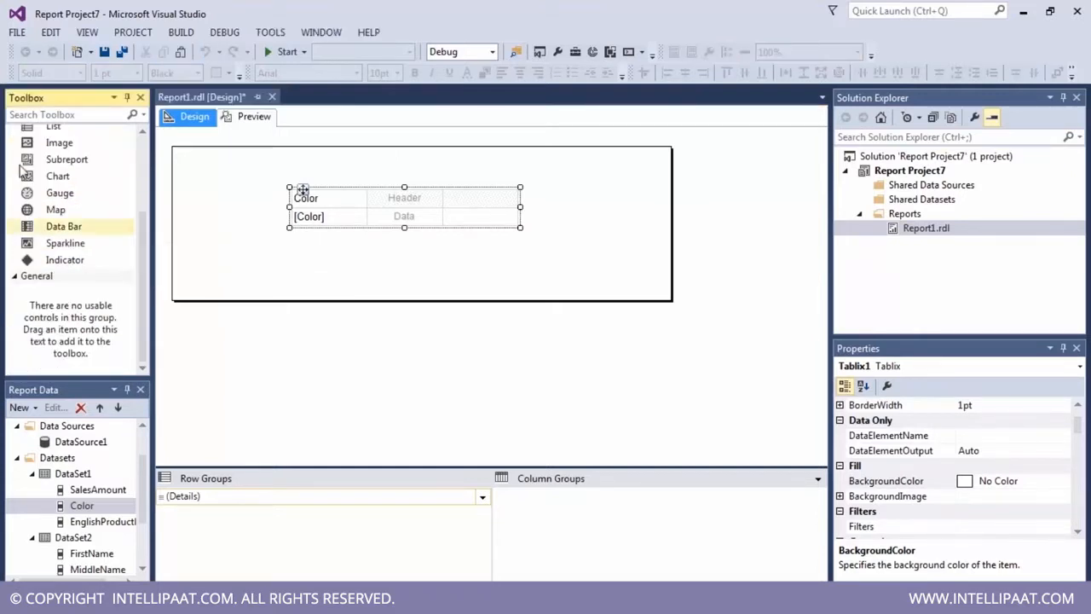
scroll(88, 257, up, 3)
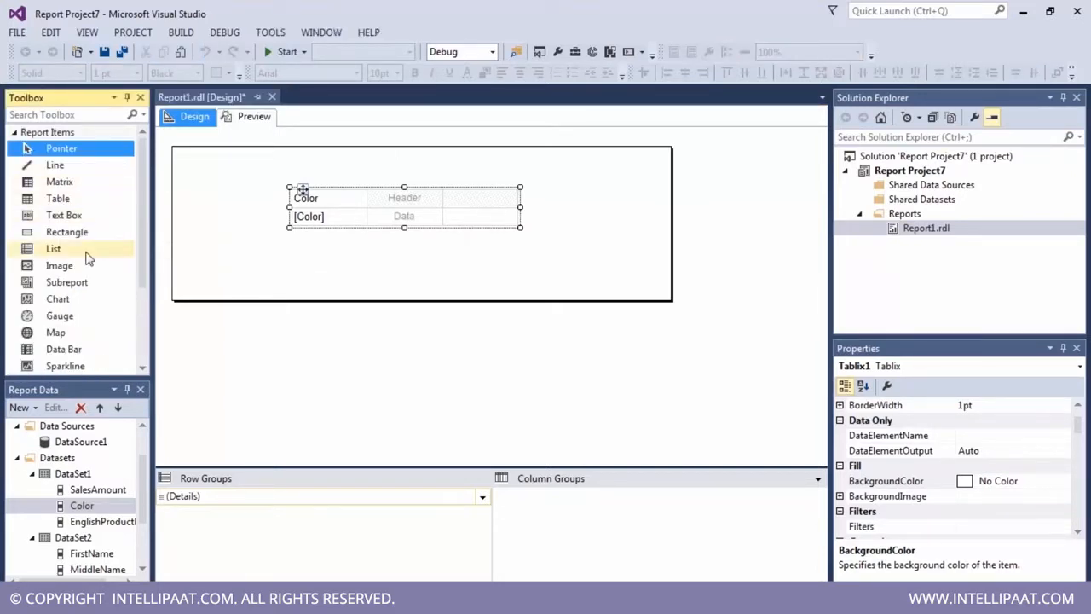
click(426, 204)
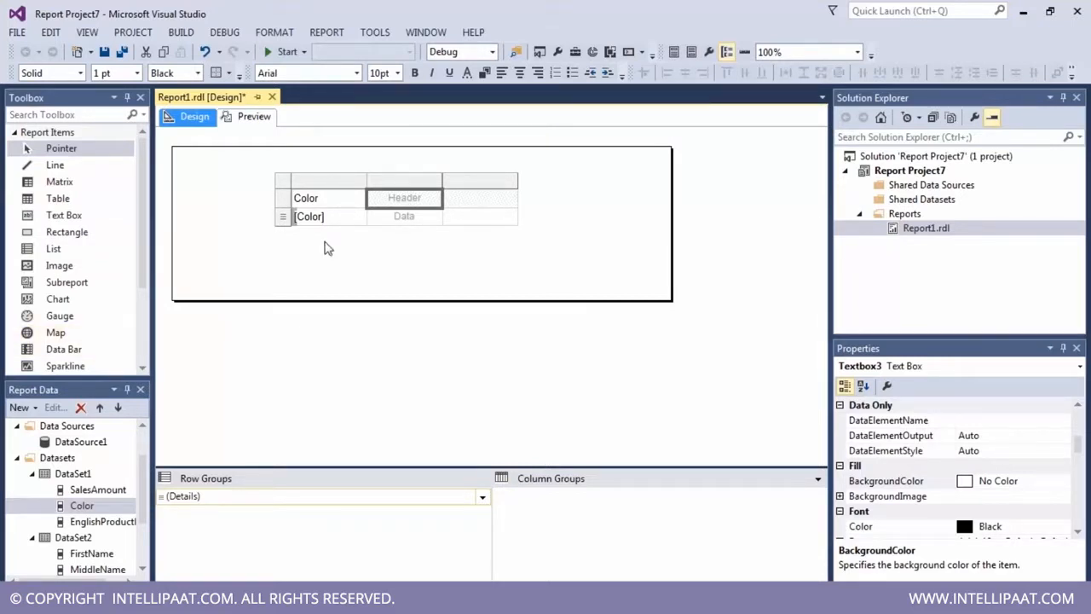
mouse_move(402, 218)
click(290, 183)
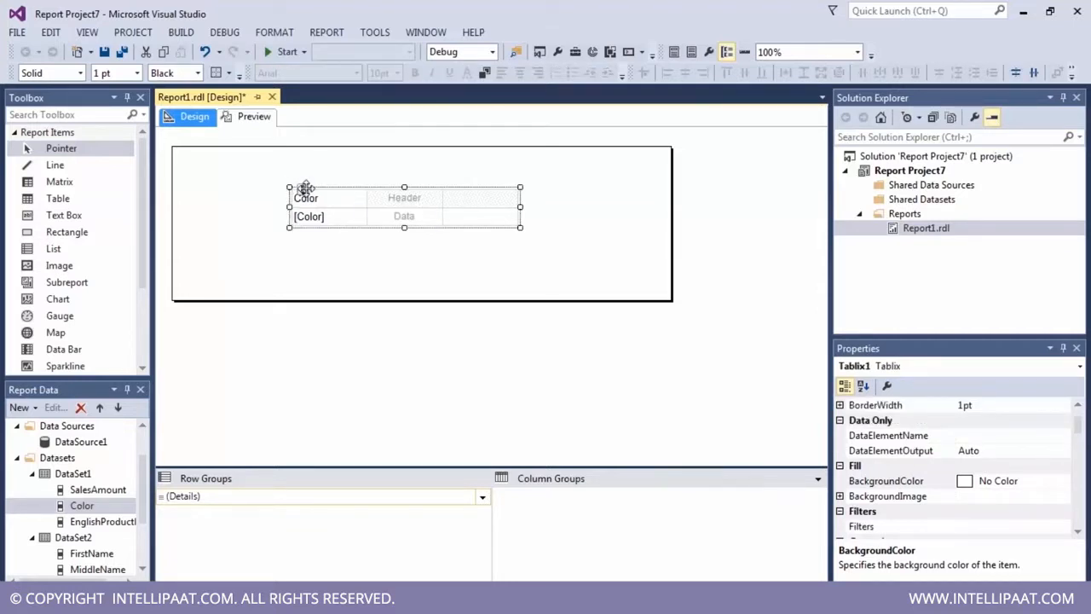
- Select the whole table and examine its DataSetName property and the datasets available for it
click(396, 222)
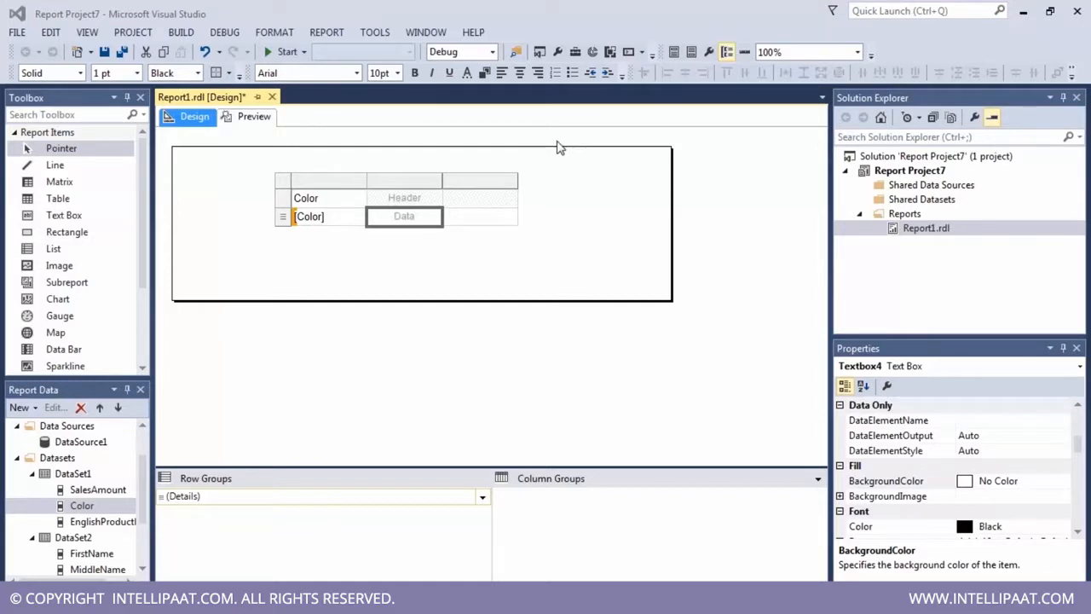
click(481, 225)
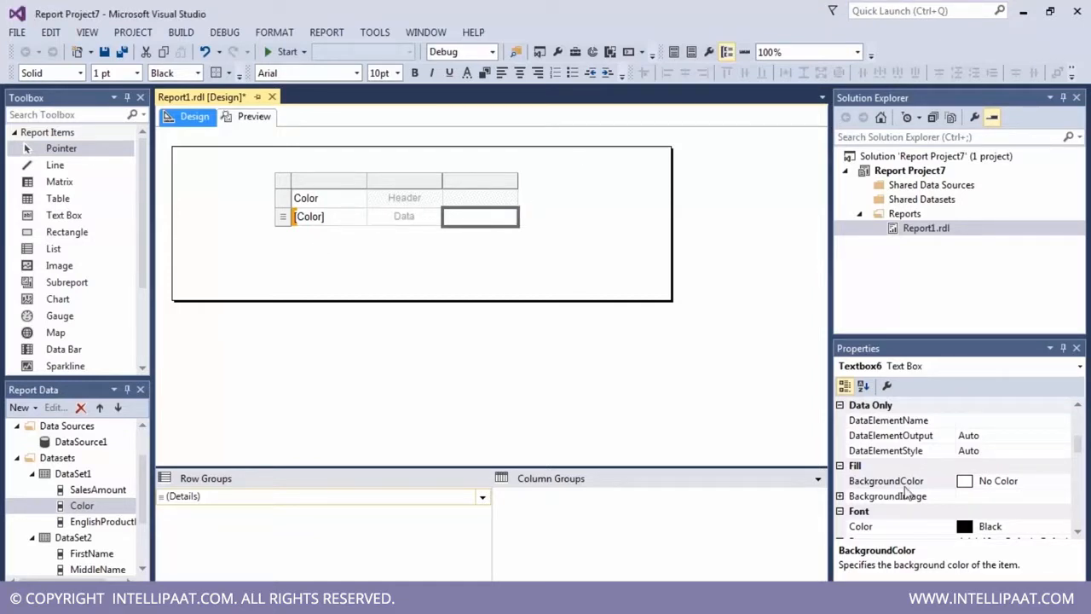
scroll(906, 493, up, 4)
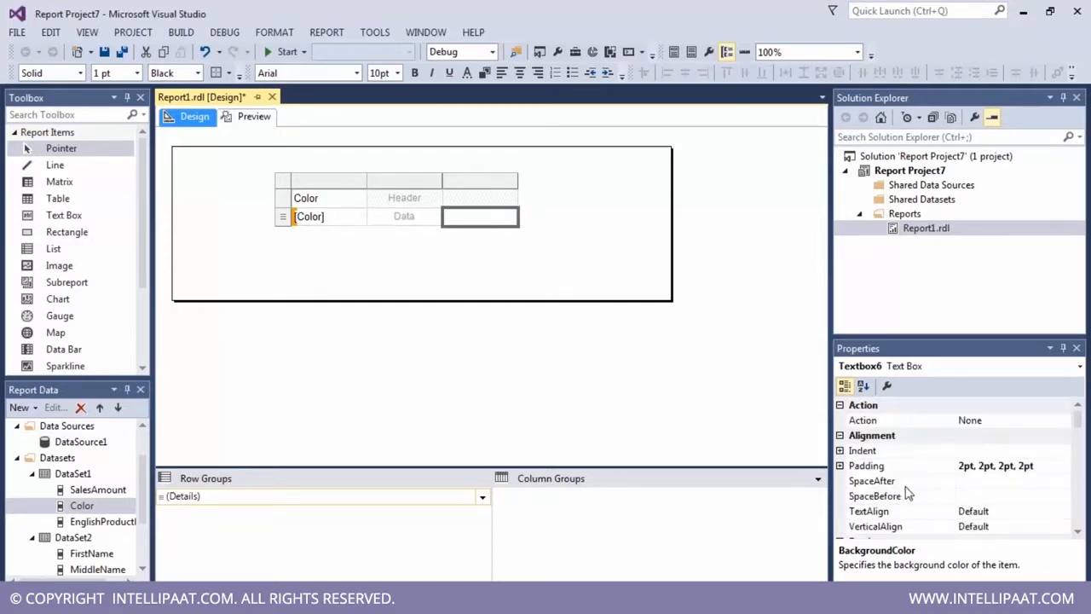
click(280, 176)
double_click(295, 189)
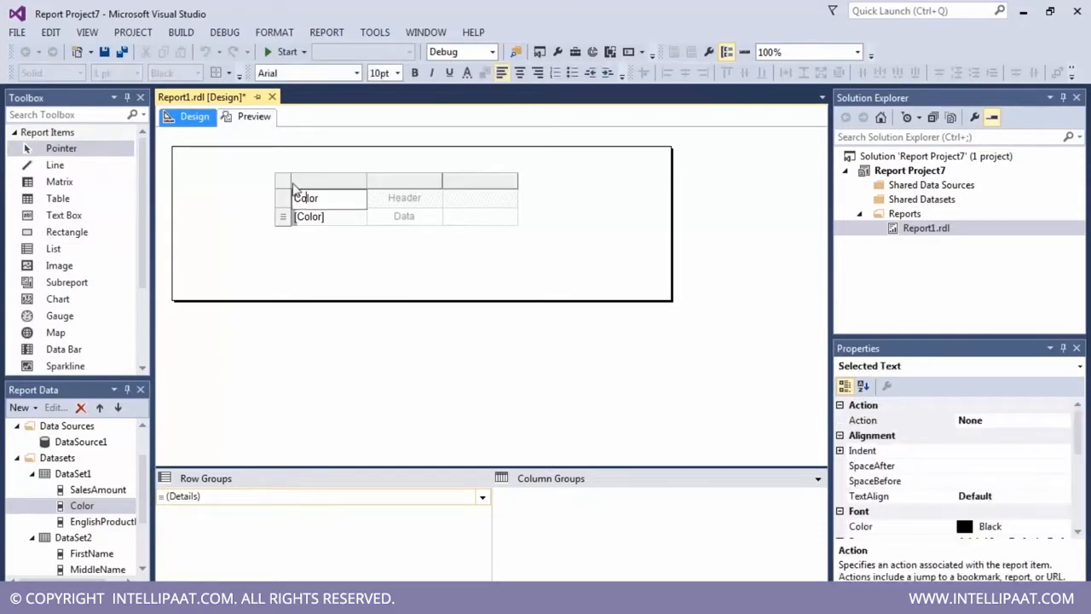
click(294, 188)
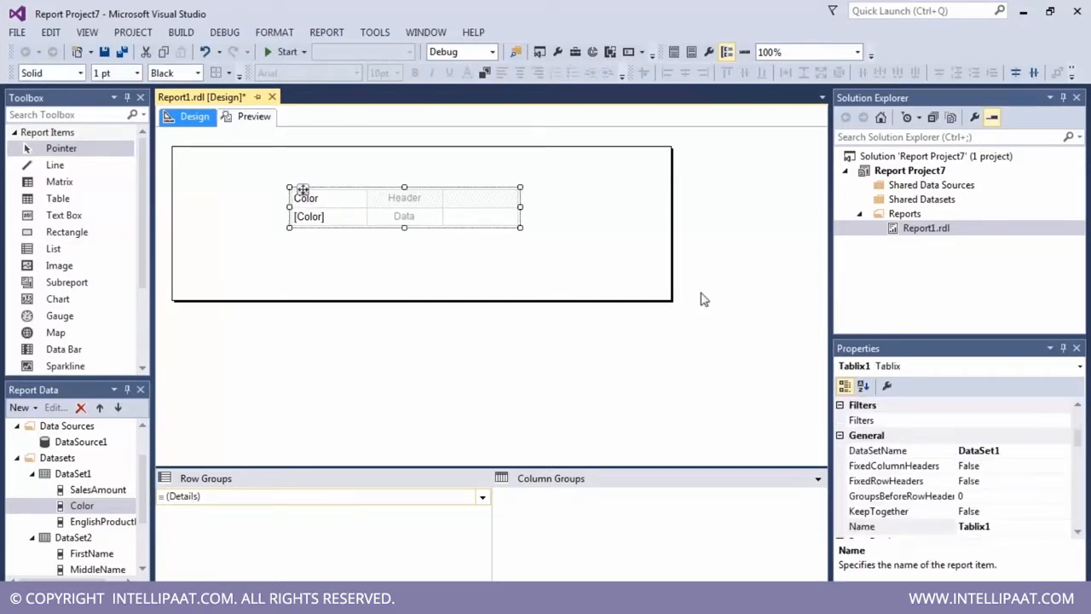
click(1016, 454)
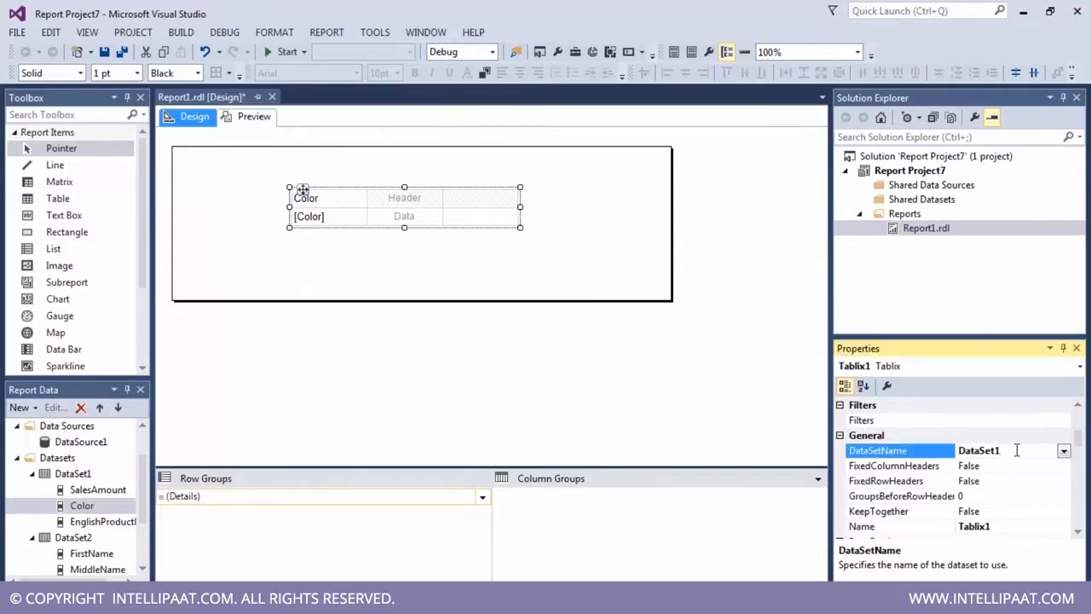
click(1064, 452)
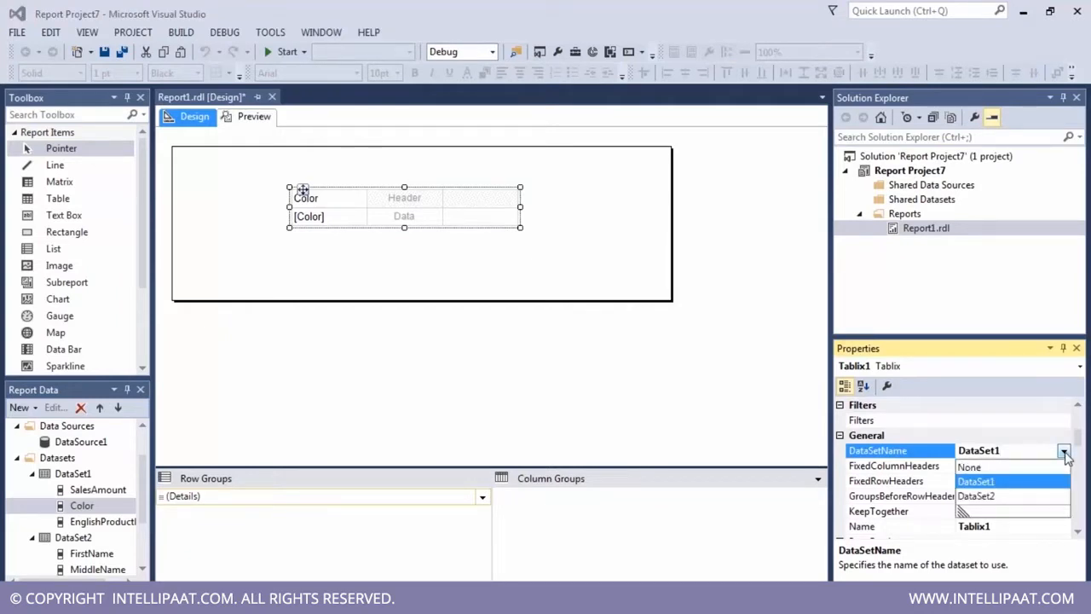
click(421, 3)
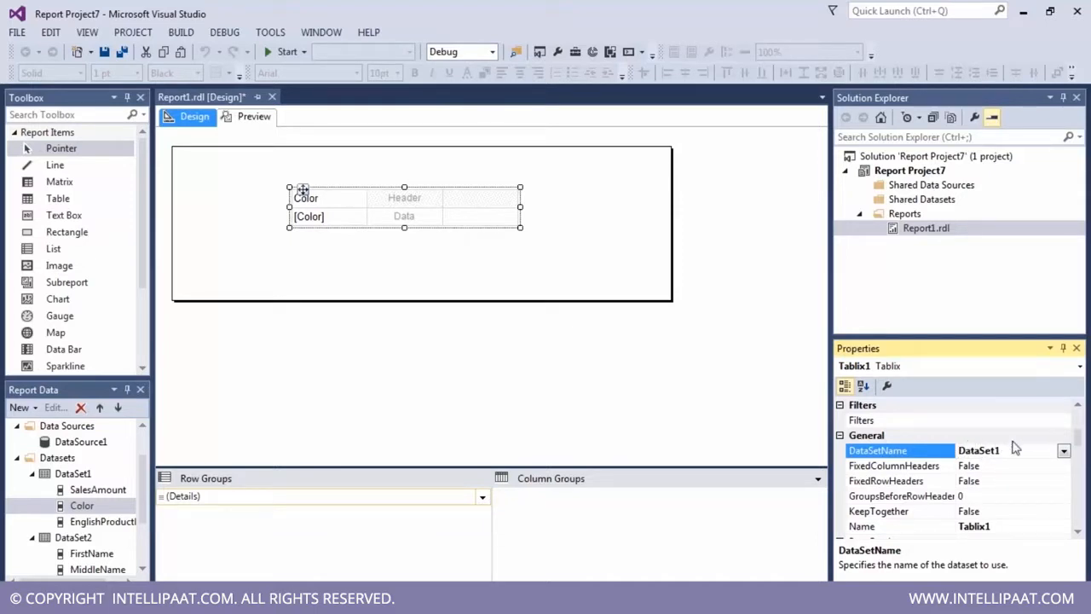
- Compare the fields under DataSet1 with those offered by the second column's data cell, without choosing a field
click(75, 491)
click(81, 505)
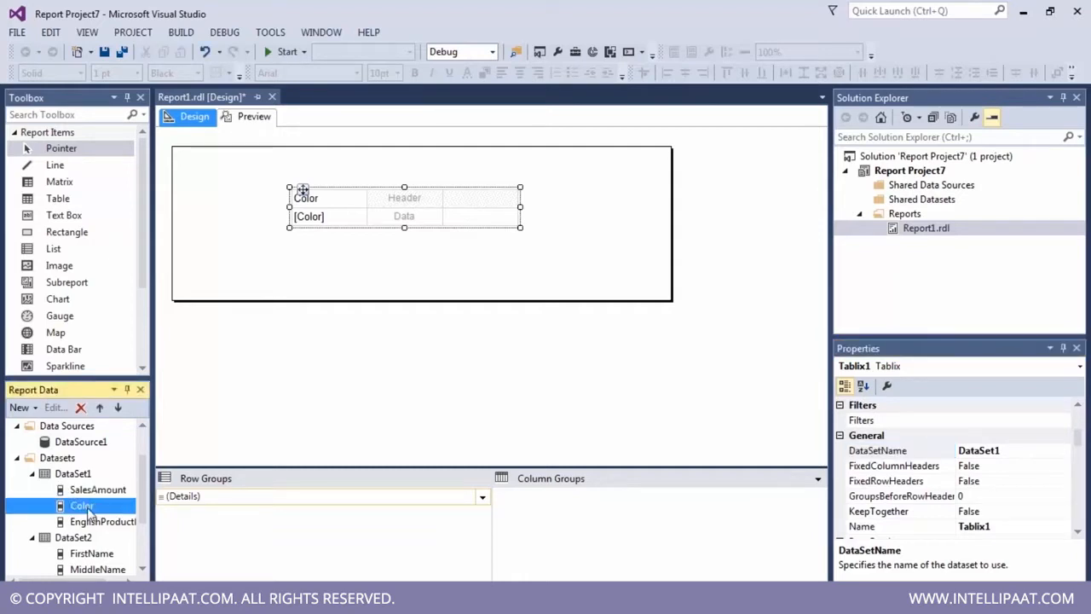
click(97, 521)
click(96, 505)
click(436, 218)
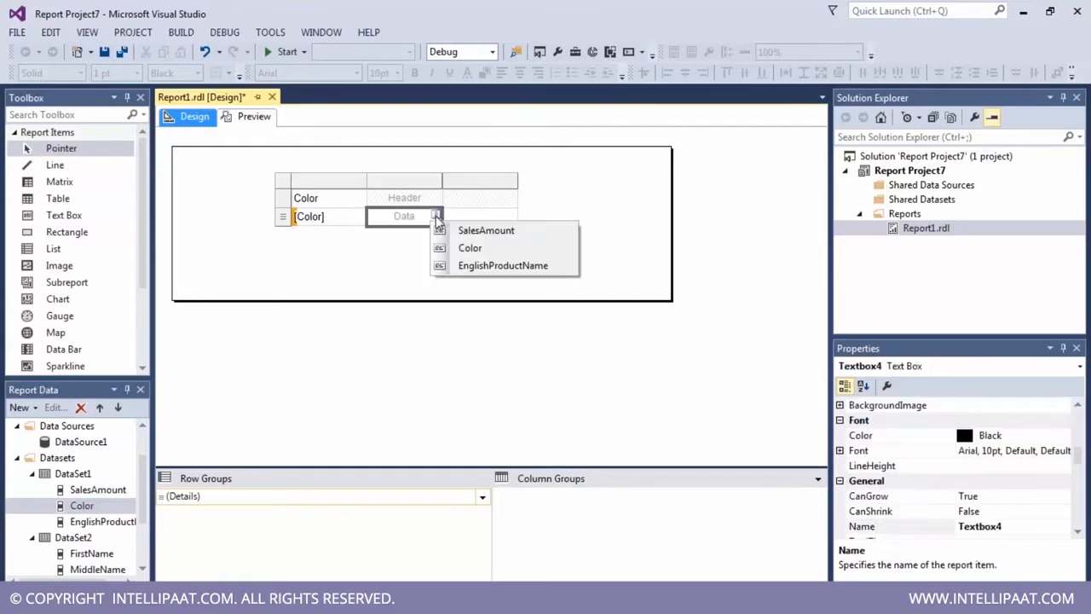
click(343, 282)
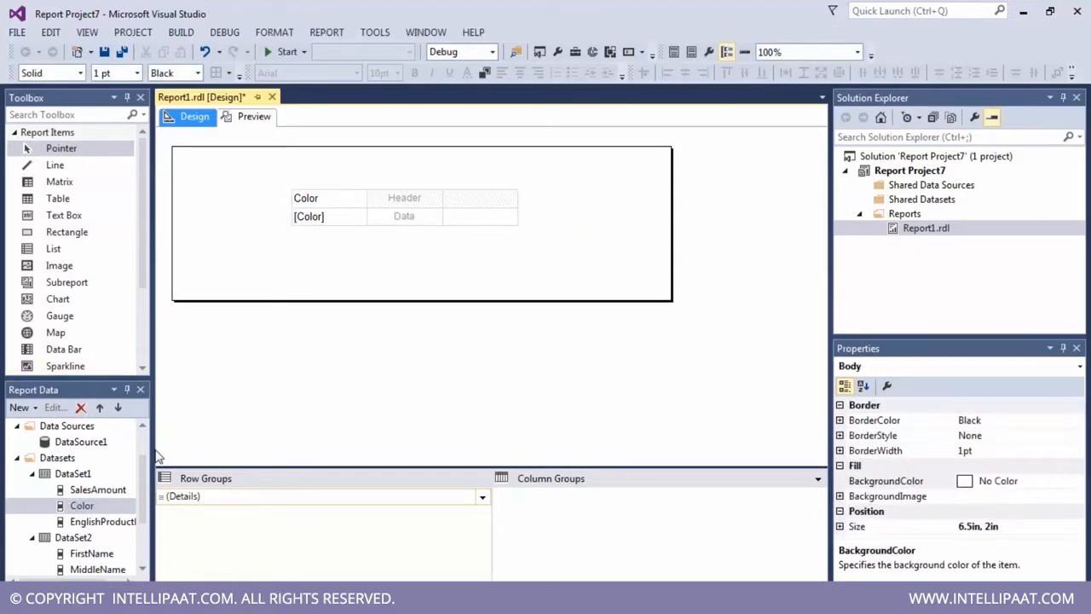
- Try to add DataSet2's MiddleName field to the second column of the table bound to DataSet1
click(82, 506)
scroll(86, 503, down, 2)
click(93, 506)
drag(92, 508, 409, 217)
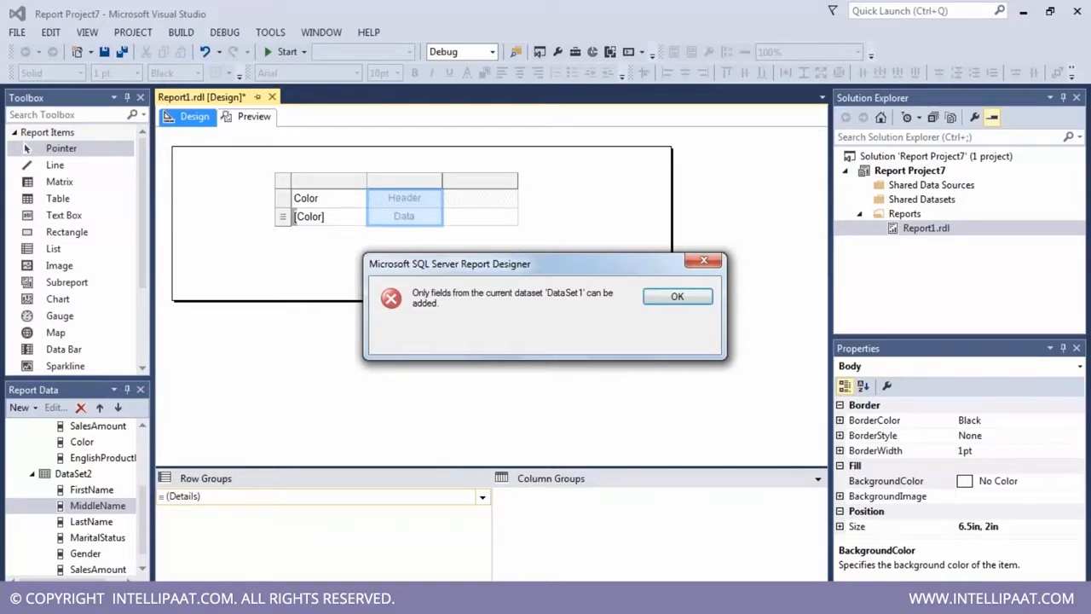
click(678, 301)
- Add EnglishProductName to the table's second column and SalesAmount to the third, and widen the second column to fit its field name
drag(111, 457, 404, 217)
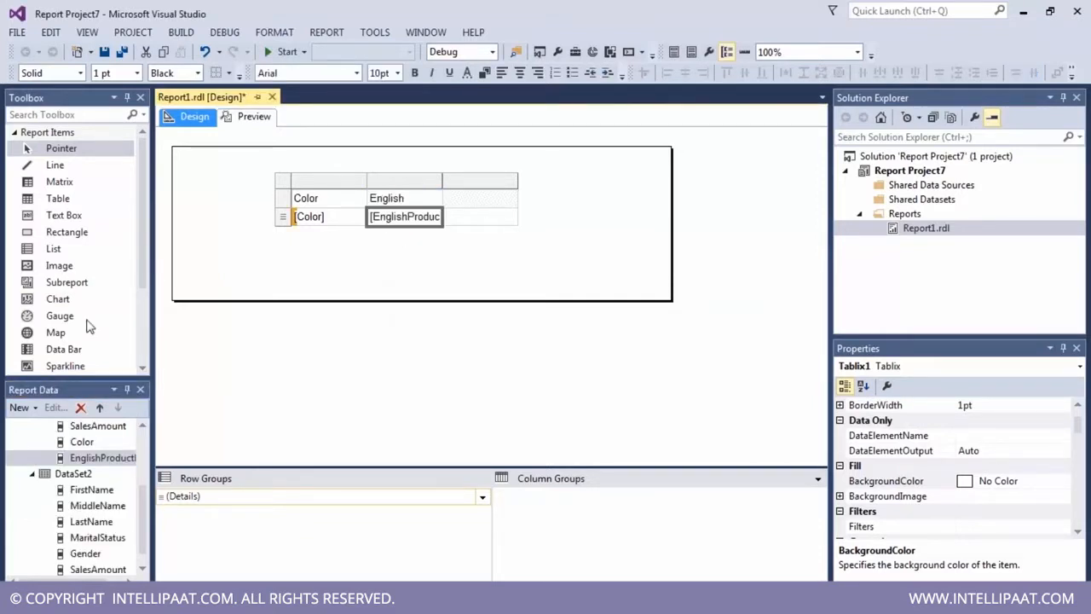
click(108, 428)
drag(108, 434, 479, 218)
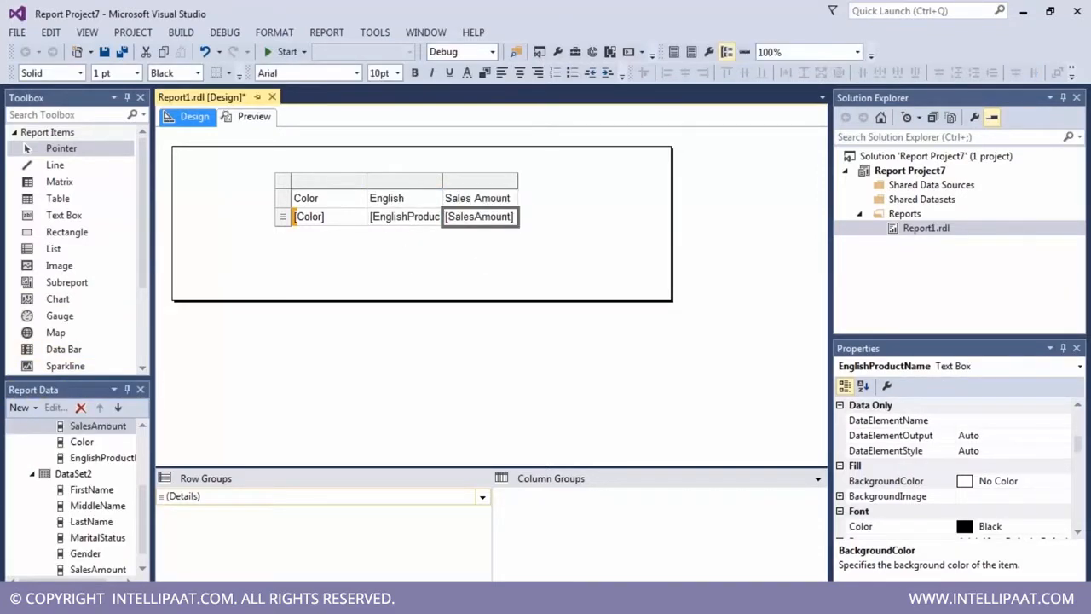
click(449, 179)
drag(468, 178, 491, 178)
click(264, 153)
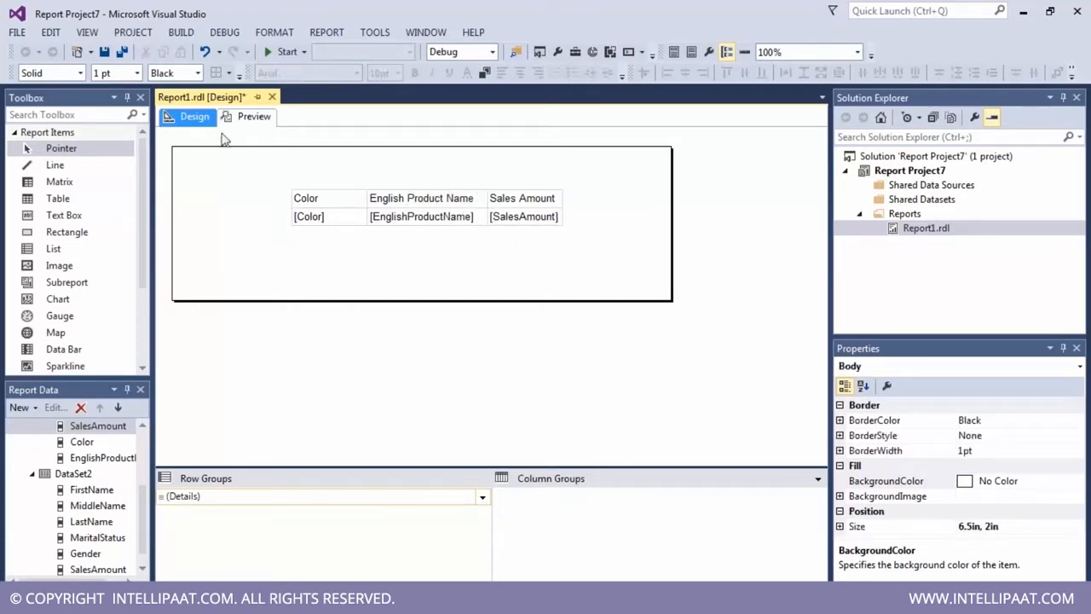
- Preview the report, return to the design and inspect the table's (Details) row group
click(251, 116)
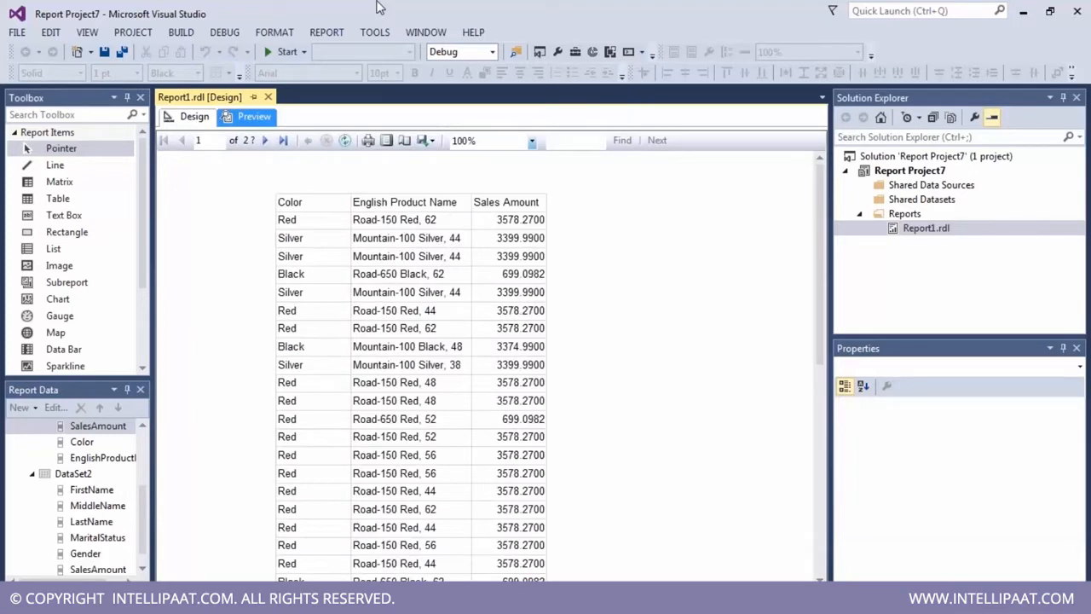
drag(817, 220, 801, 184)
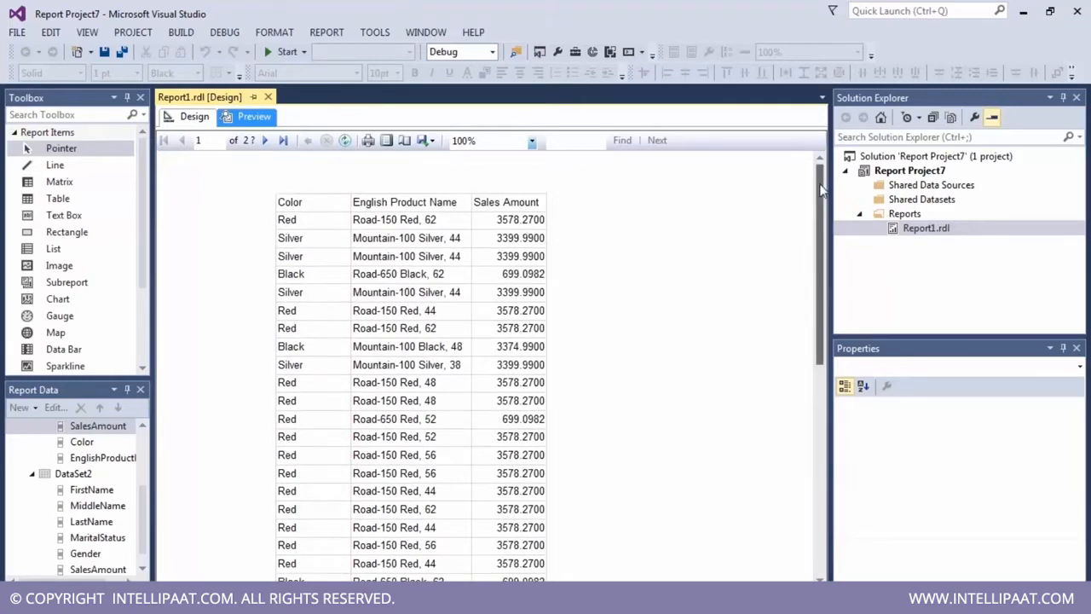
click(177, 118)
click(325, 222)
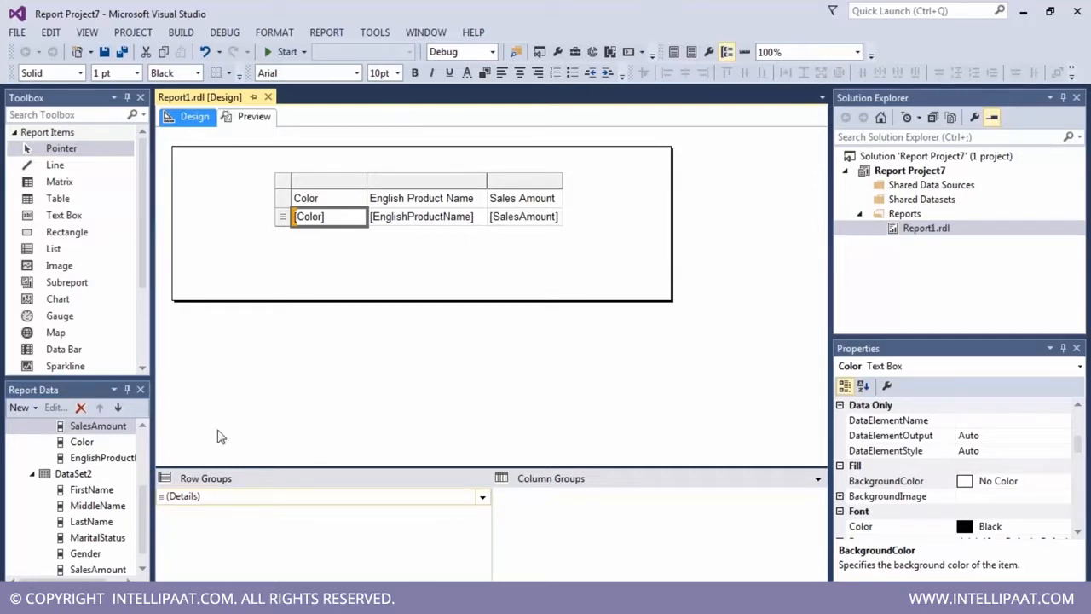
click(196, 497)
click(364, 389)
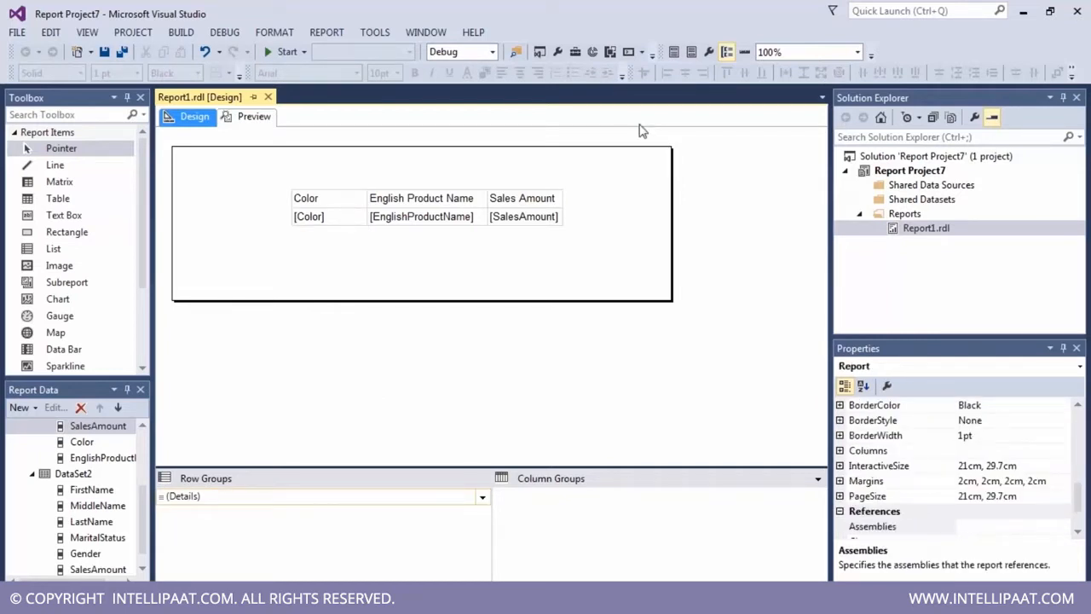
- Move the whole table to the upper-left corner of the report body
click(281, 214)
click(300, 190)
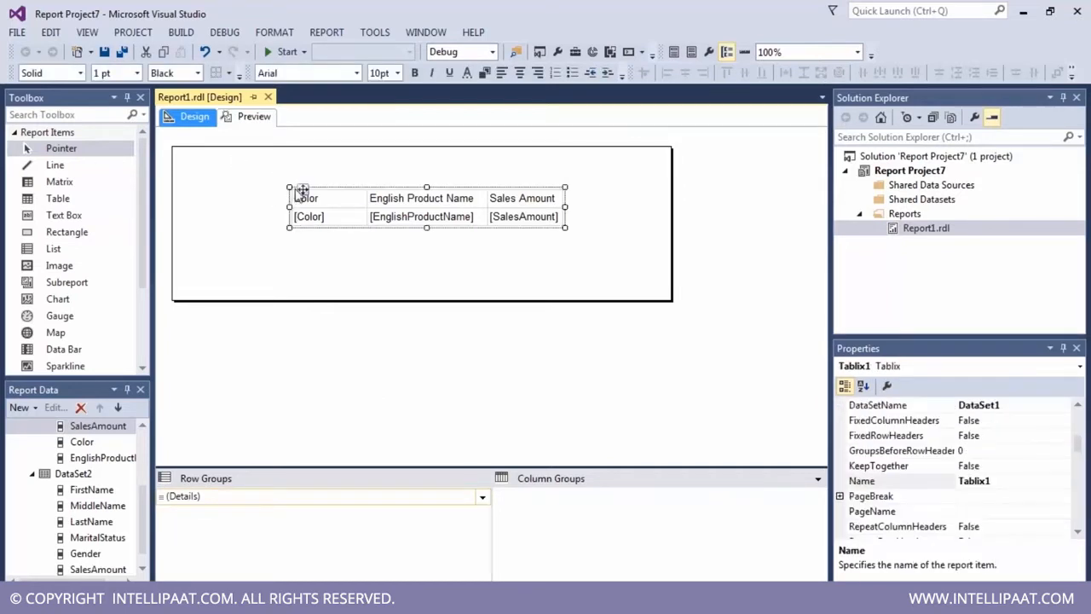
drag(301, 190, 186, 151)
click(348, 261)
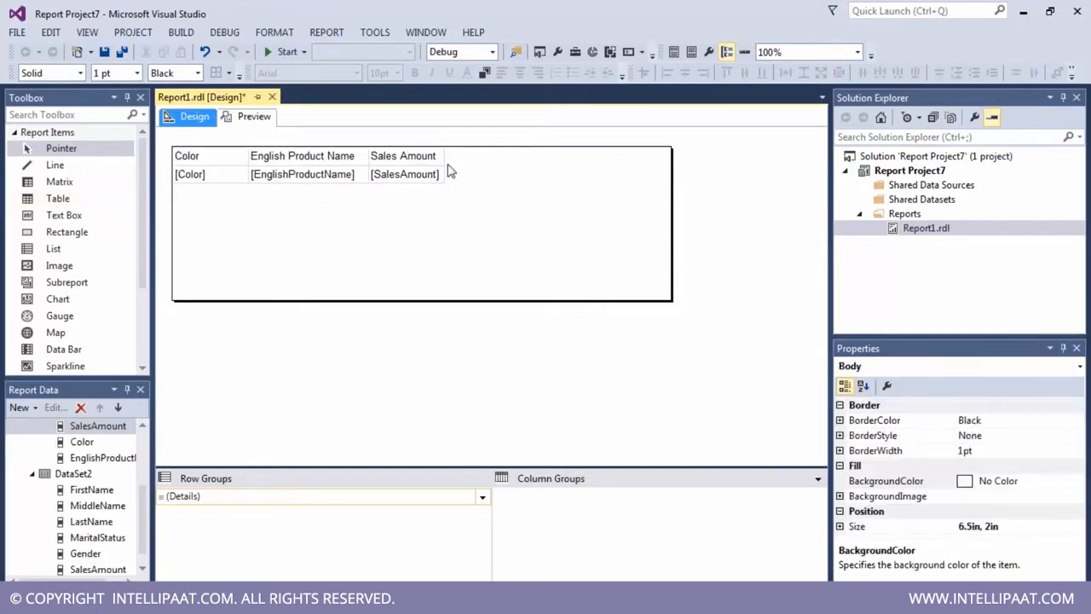
- Insert a second table to the right of the first one and align it with the top edge of the report body
click(62, 199)
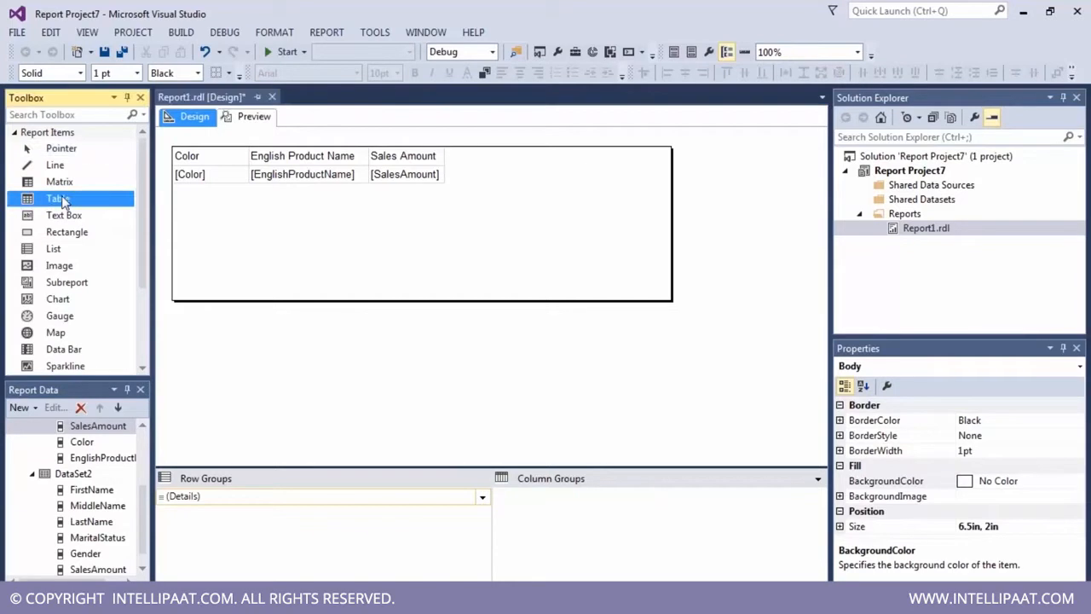
drag(61, 198, 474, 157)
click(483, 174)
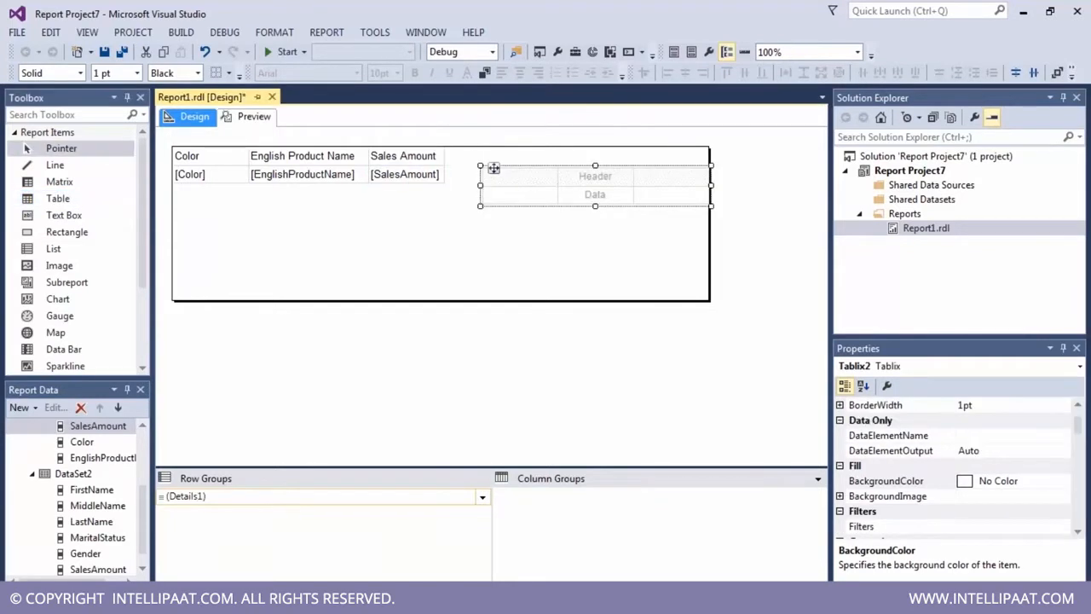
drag(477, 156, 479, 148)
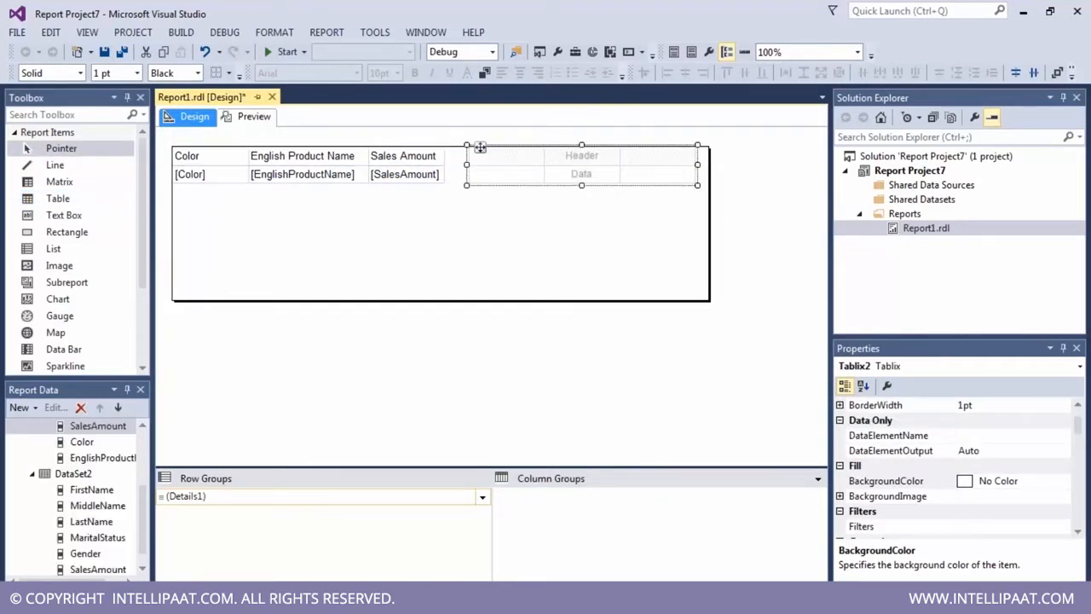
- Check which datasets and fields the new table's first data cell offers, leaving the cell empty
click(92, 492)
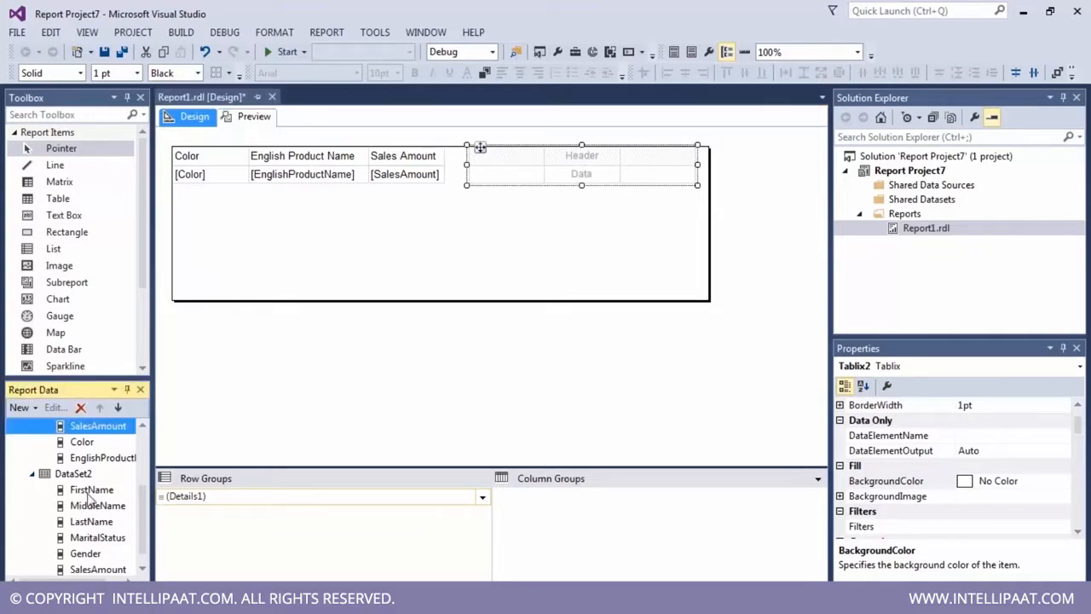
drag(94, 496, 540, 175)
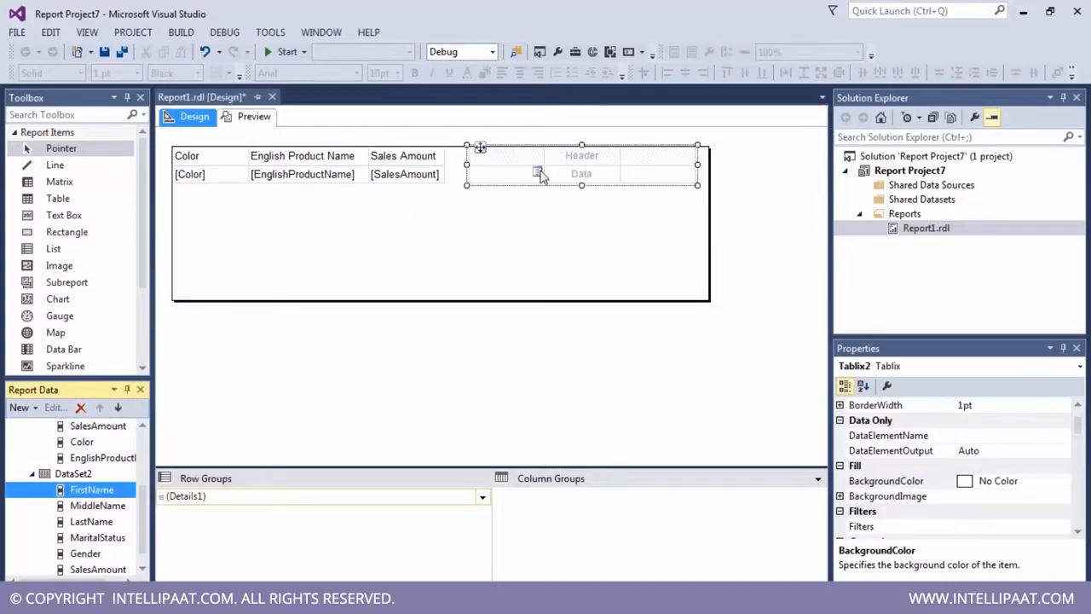
click(538, 174)
mouse_move(575, 199)
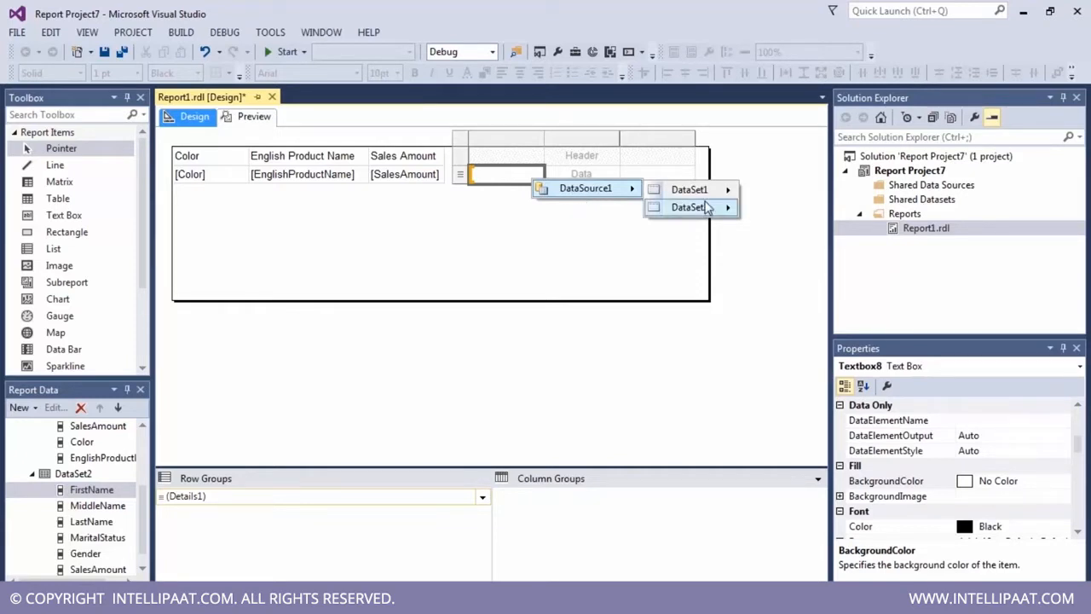
mouse_move(686, 189)
mouse_move(694, 212)
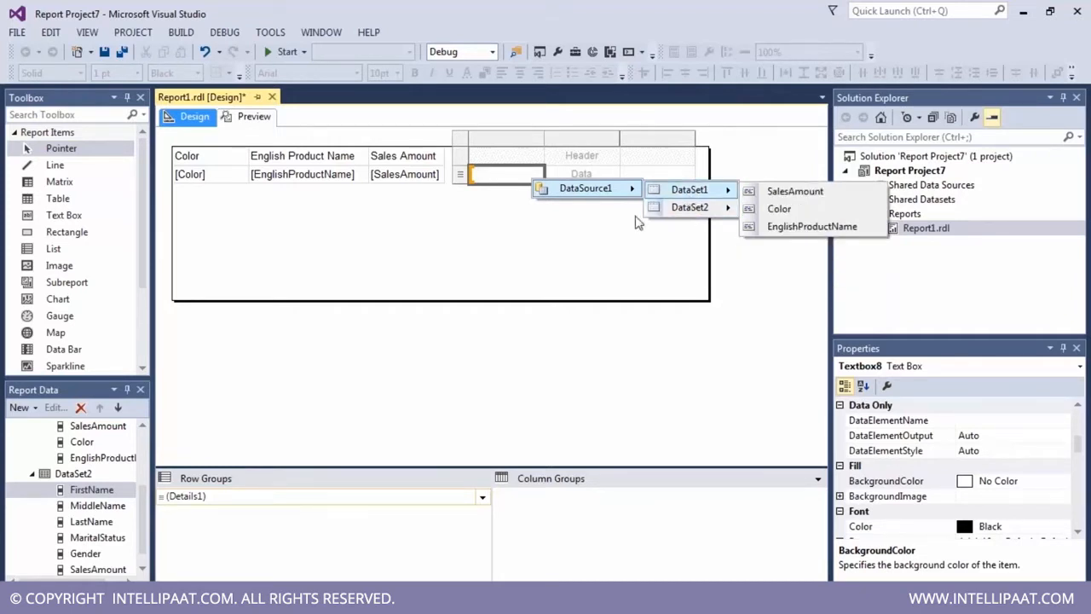
click(539, 261)
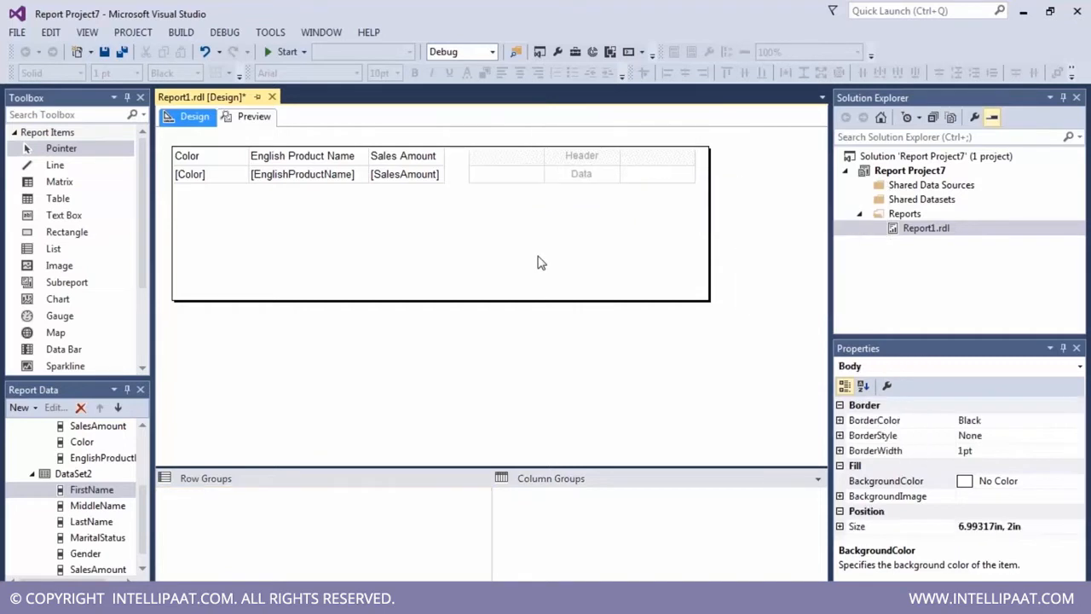
- Add DataSet2's FirstName field to the first column of the second table
click(140, 497)
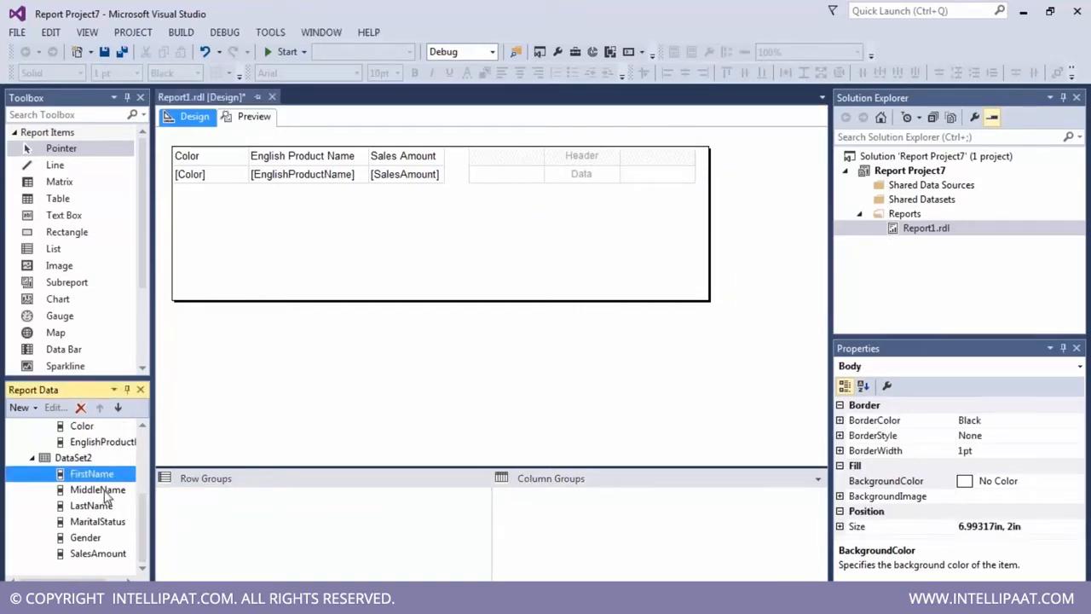
click(104, 489)
click(507, 183)
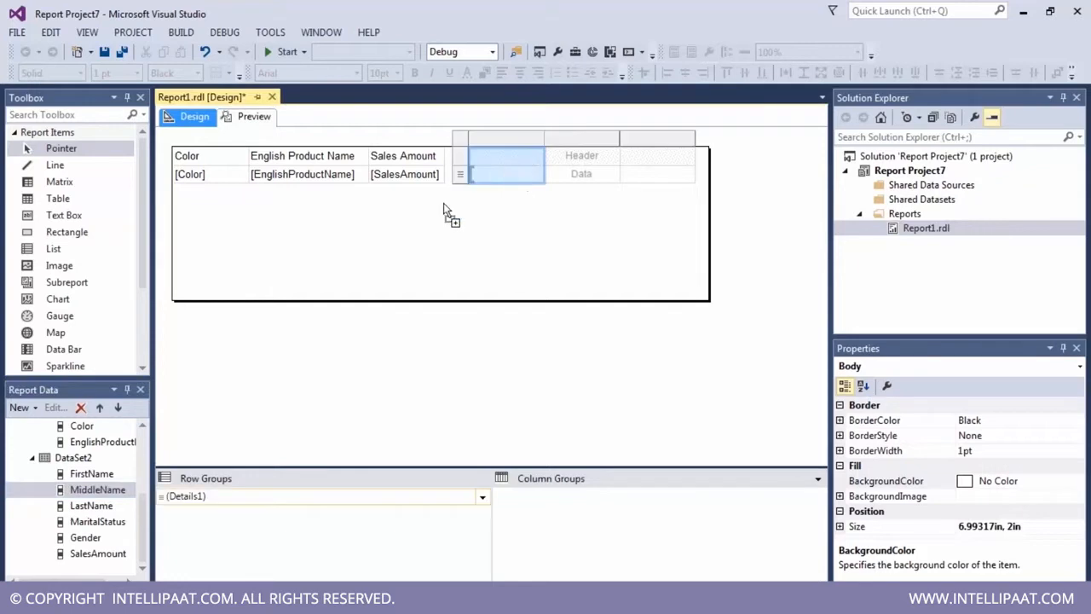
click(85, 484)
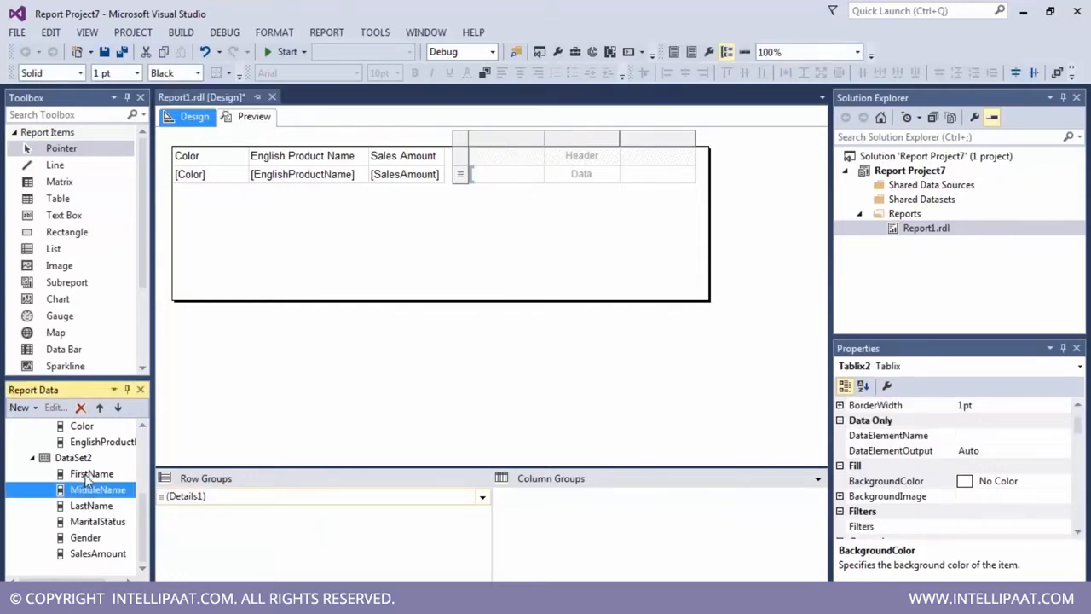
click(101, 475)
drag(106, 477, 509, 180)
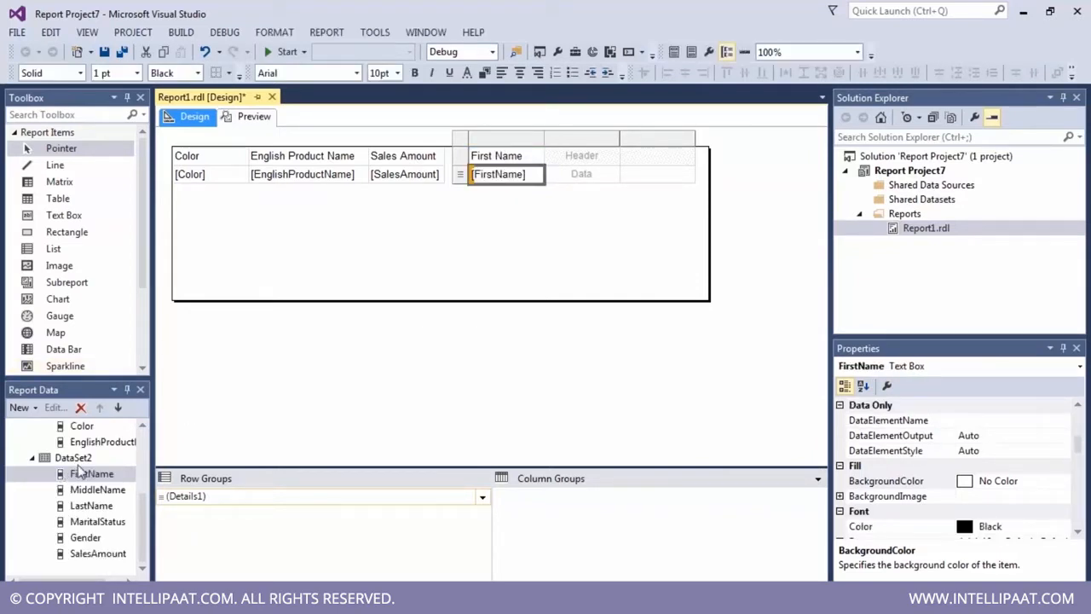
- Select the whole second table and examine its DataSetName property
click(471, 145)
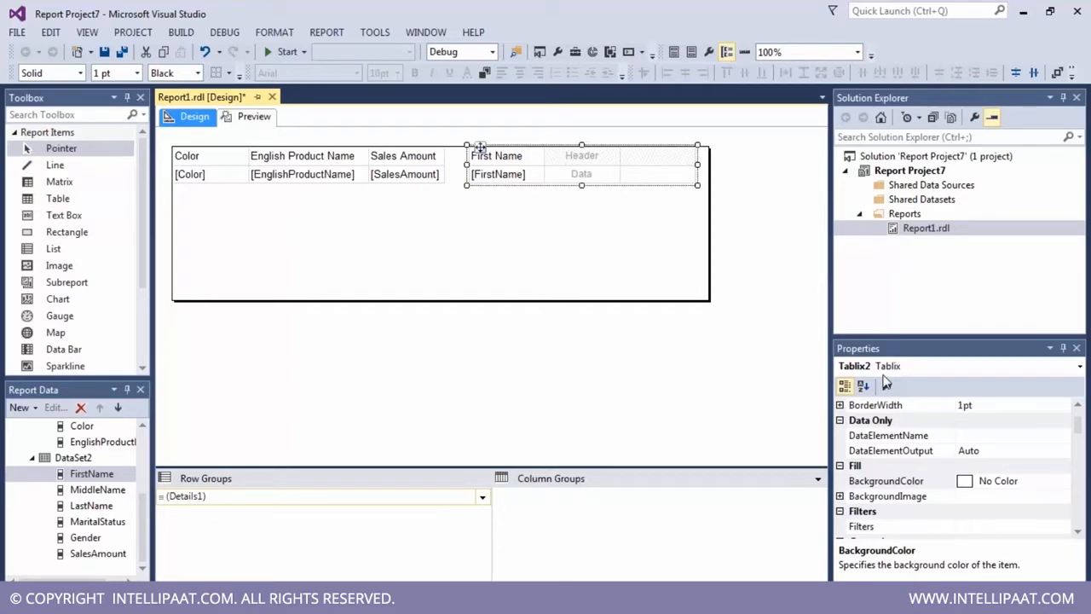
click(67, 201)
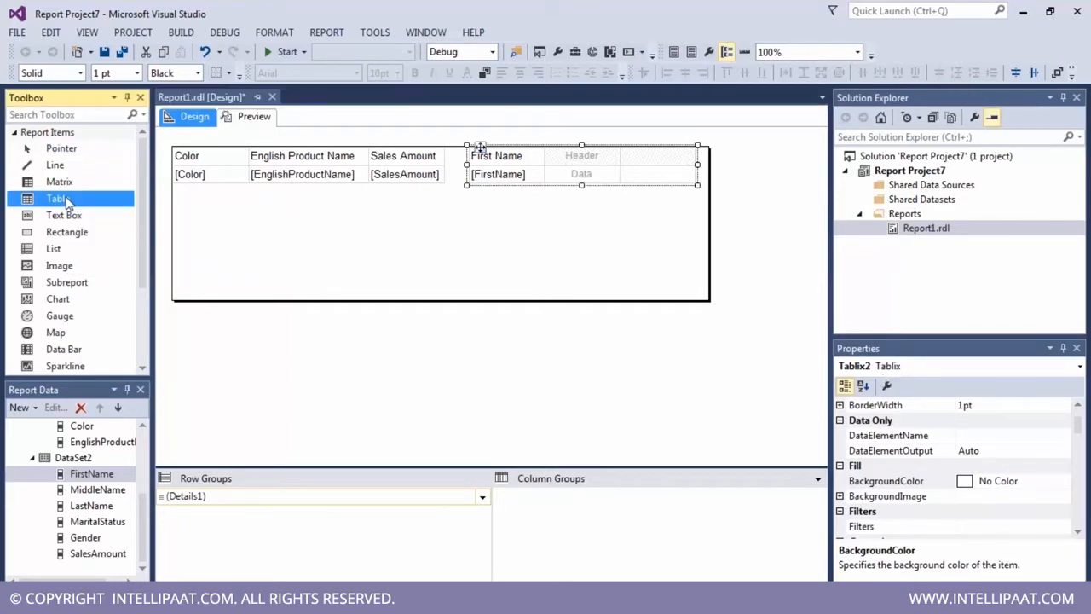
click(59, 181)
click(55, 249)
click(61, 182)
click(60, 199)
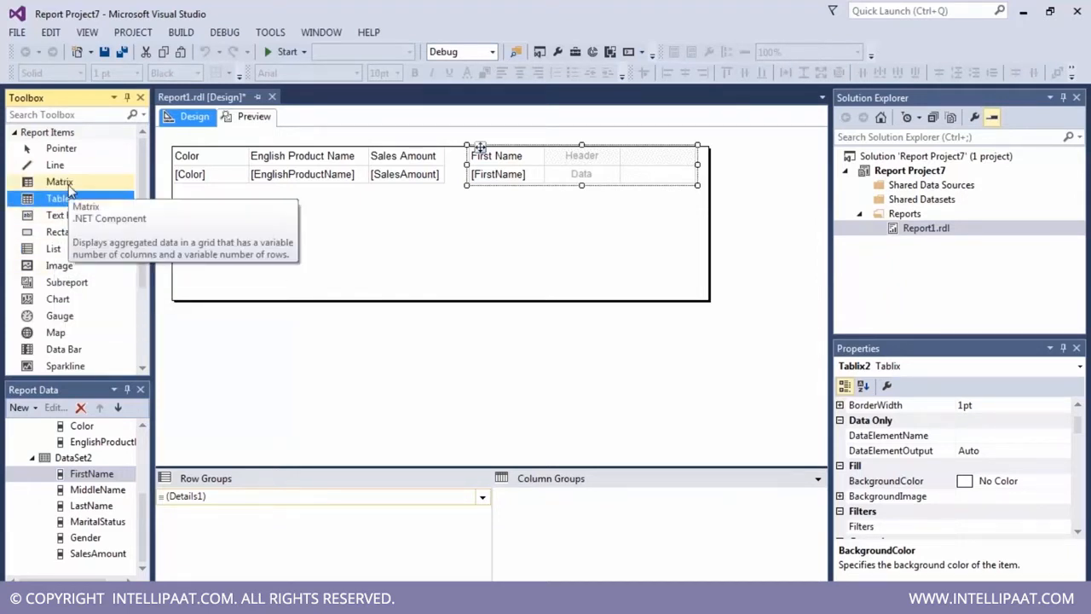
click(52, 248)
click(60, 182)
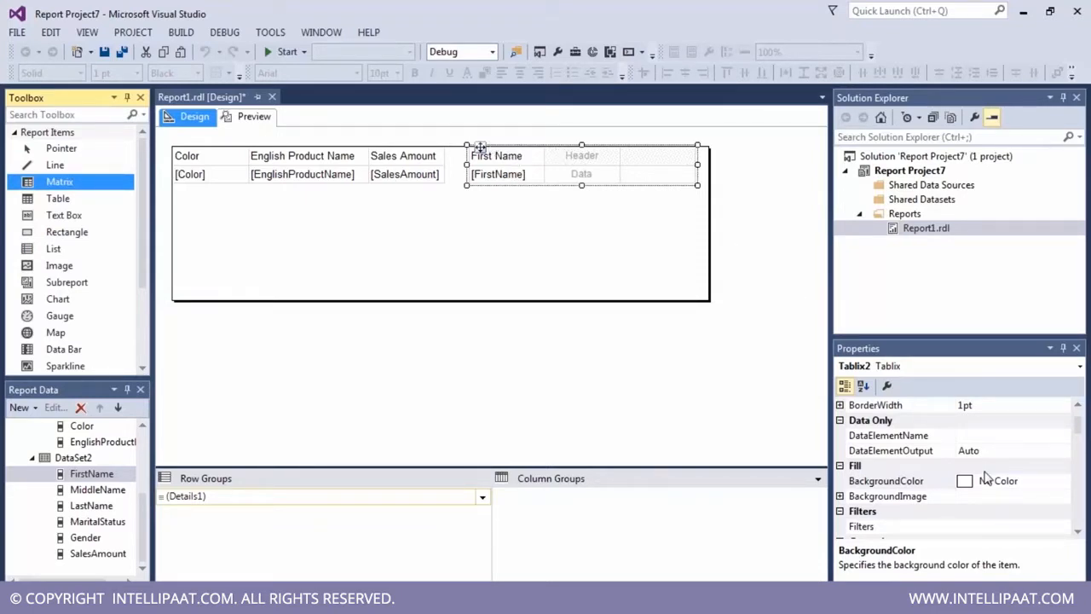
scroll(985, 476, down, 5)
scroll(985, 469, up, 3)
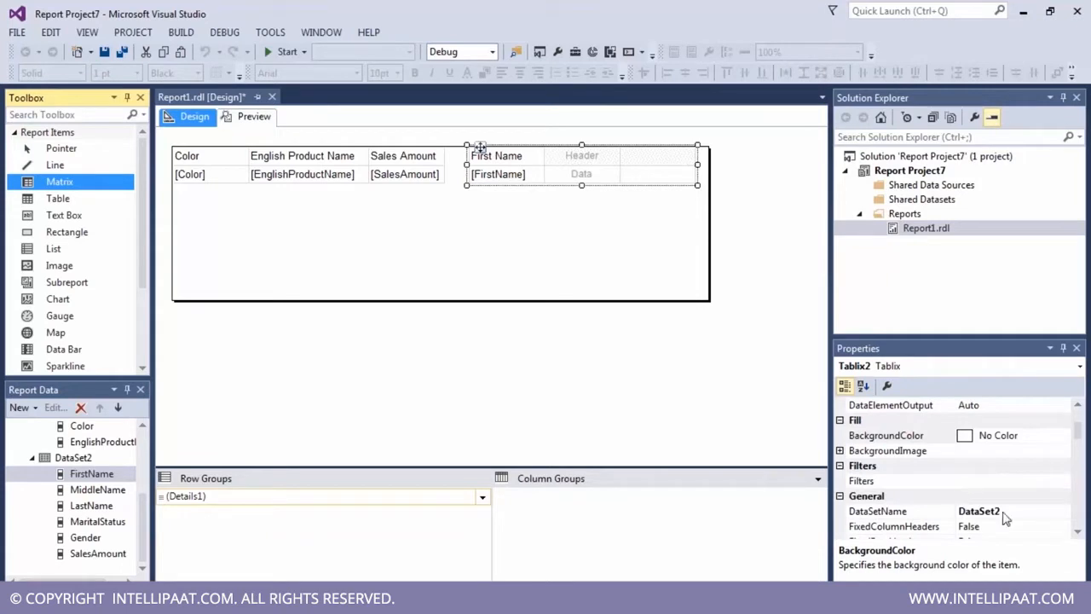
- Add DataSet2's MaritalStatus and Gender fields to the second and third columns of the second table
click(98, 523)
drag(98, 527, 583, 174)
drag(106, 542, 641, 190)
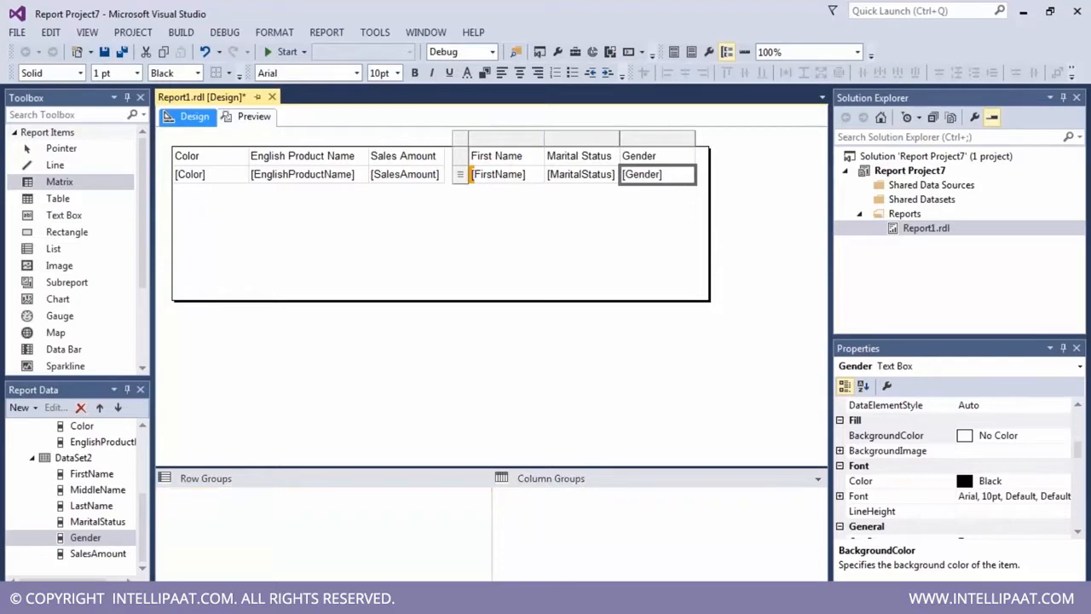
- Delete the matrix placed by accident below the second table and widen the report body to about 8.28 in
click(571, 234)
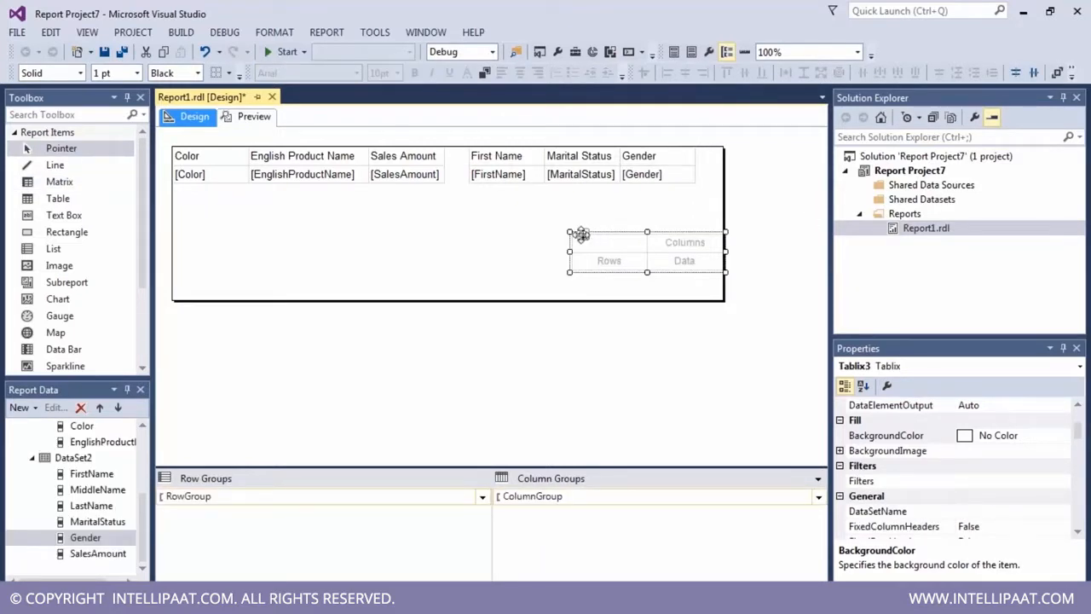
key(Delete)
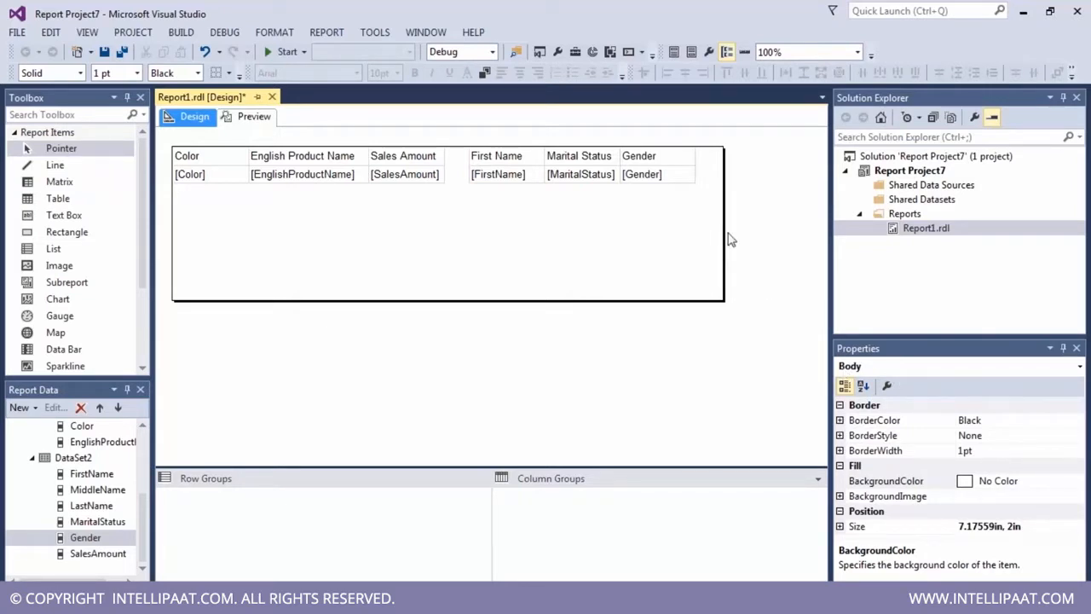
drag(728, 232, 809, 231)
click(482, 455)
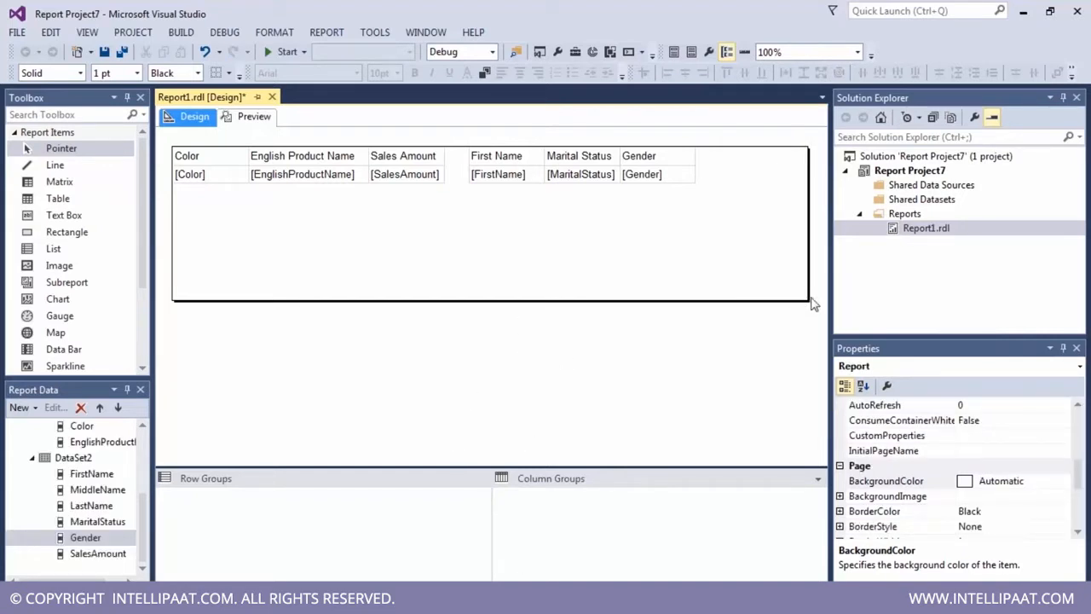
click(594, 266)
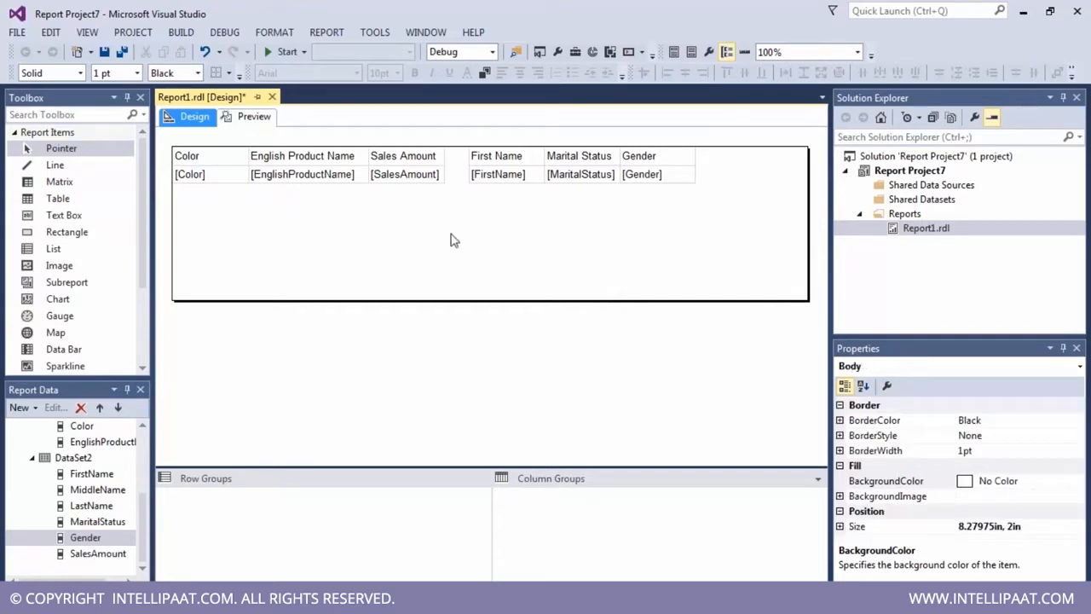
- Try to place a List and a Table in the empty area below the report body
click(53, 248)
drag(78, 256, 374, 398)
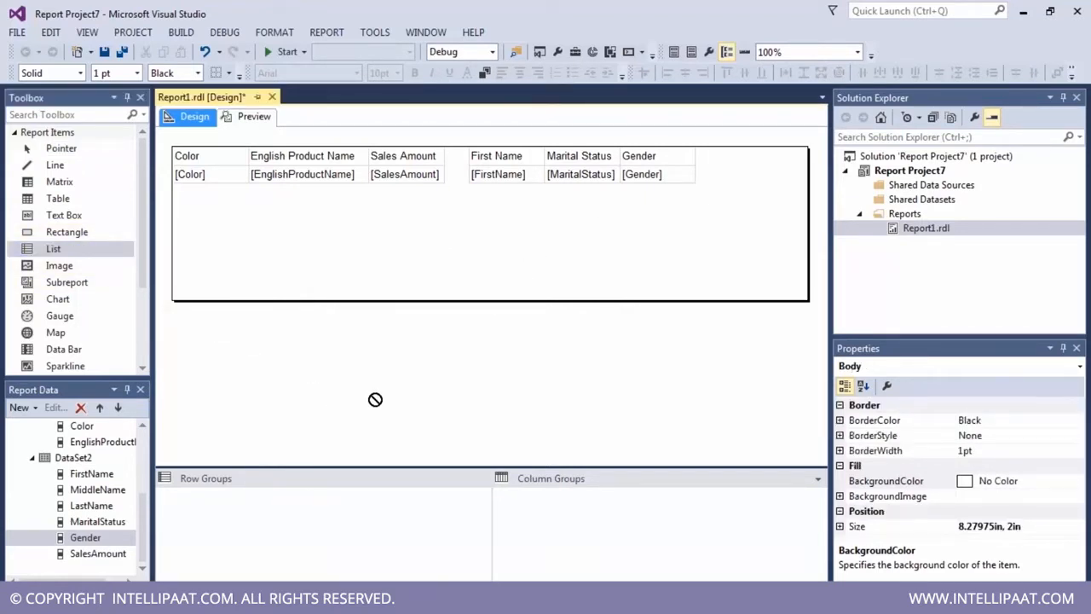
click(57, 180)
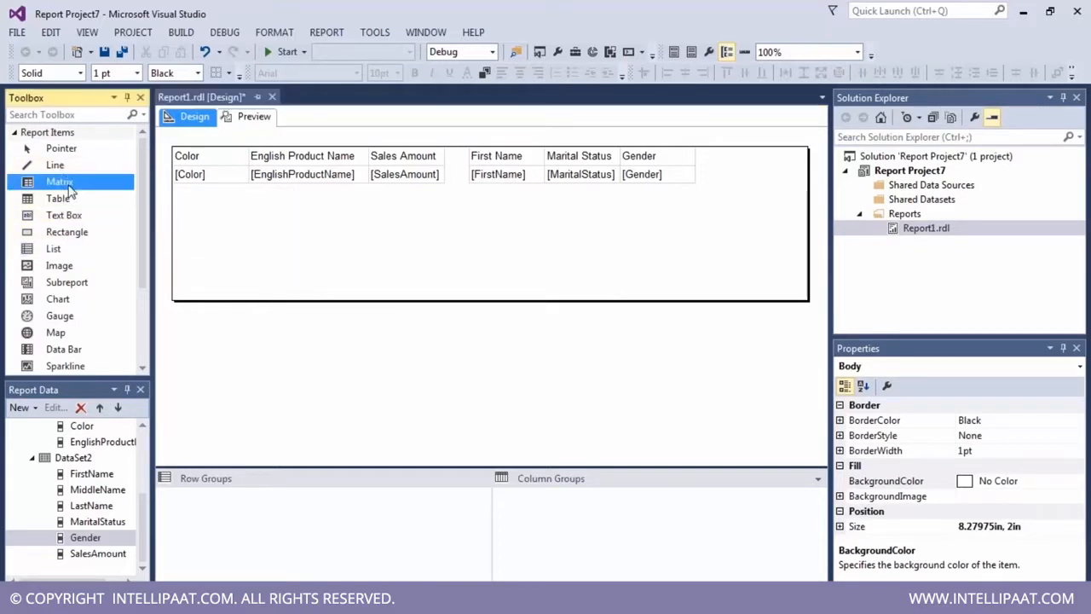
drag(62, 197, 515, 390)
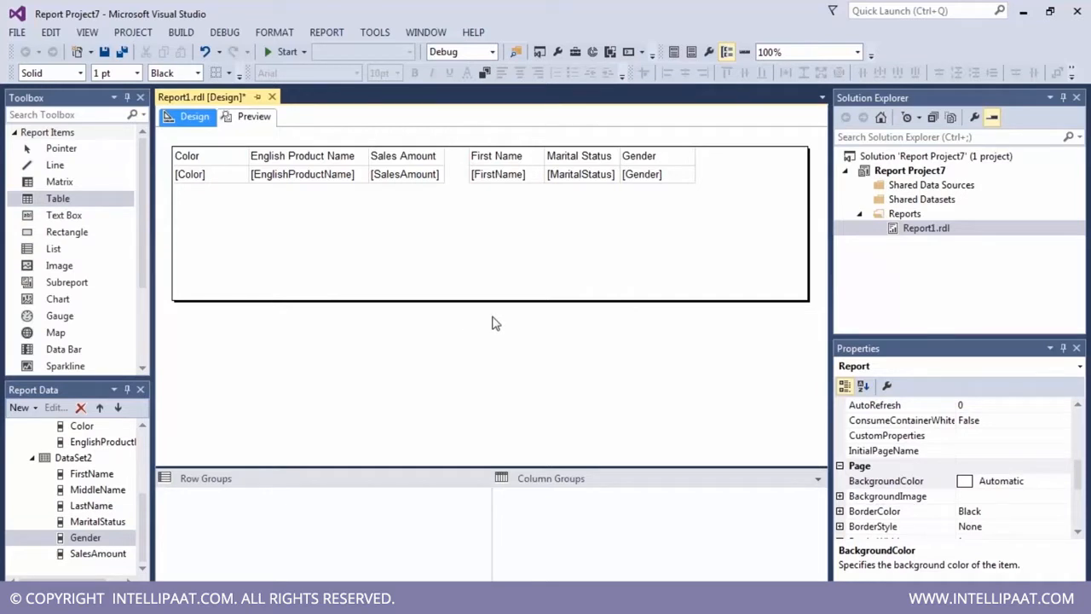
- Delete the table placed in the empty area of the report body and reduce the body's height to about 1.125 in
click(382, 235)
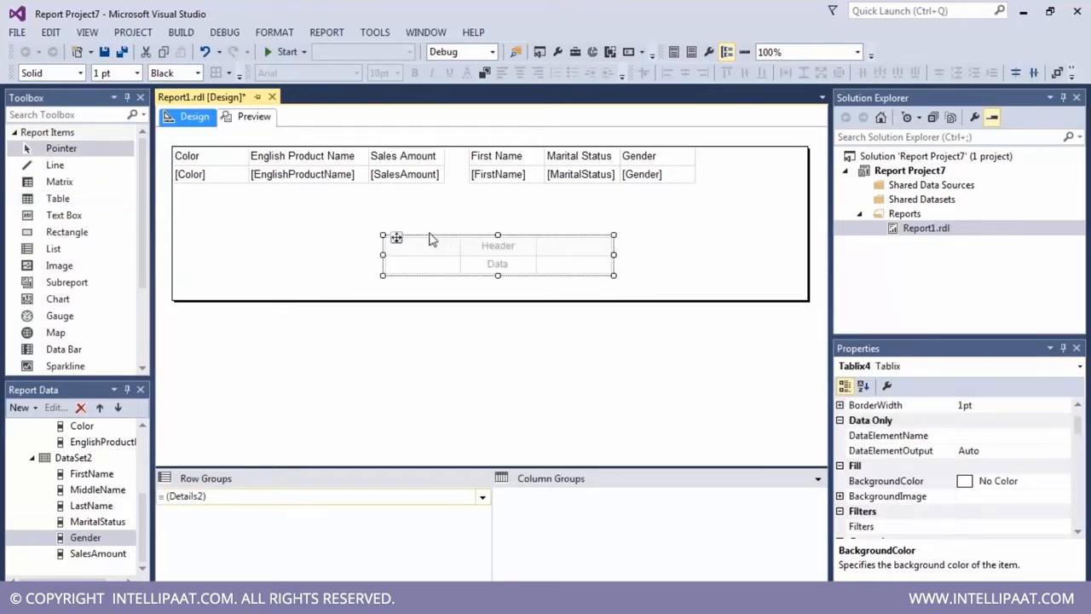
key(Delete)
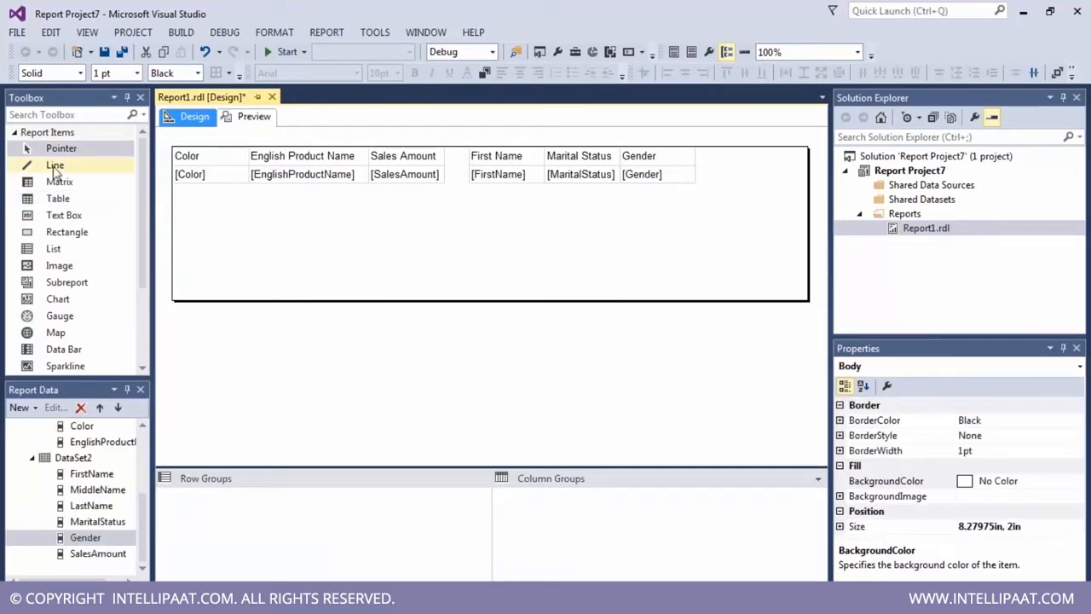
click(54, 181)
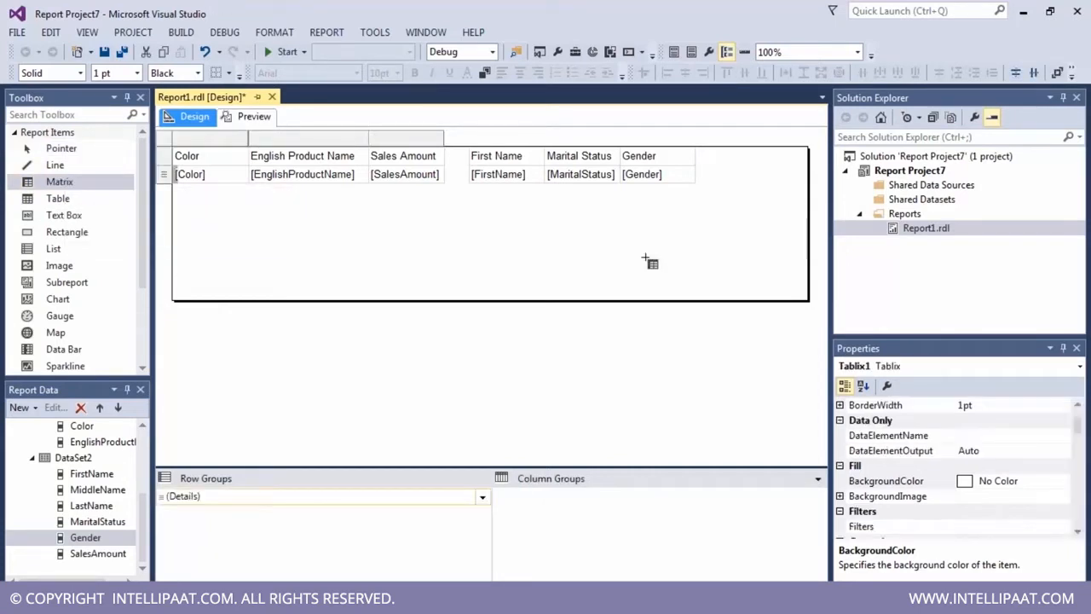
drag(810, 301, 808, 243)
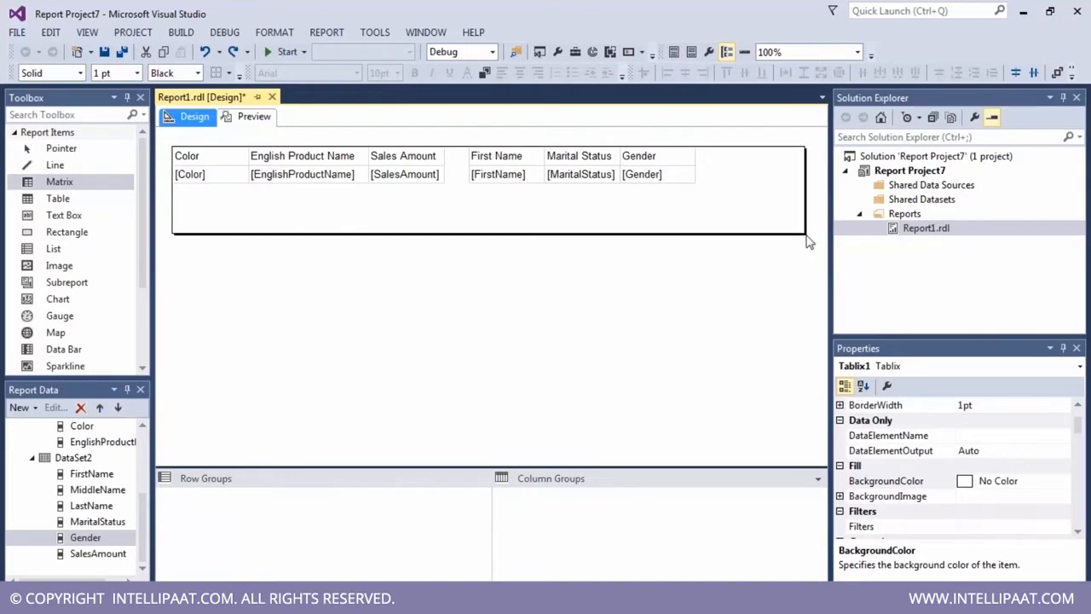
right_click(641, 147)
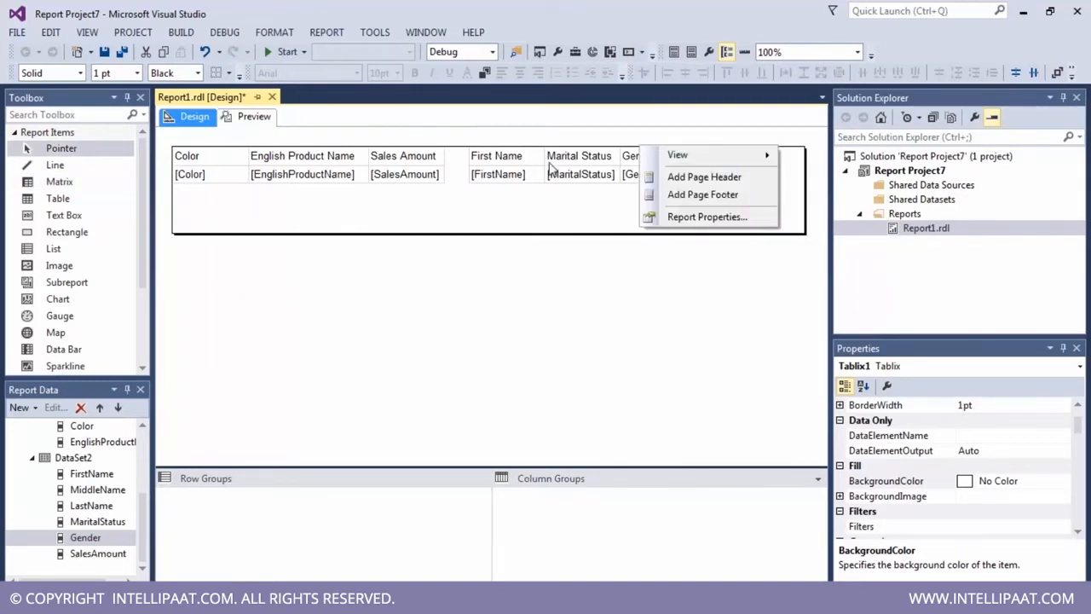
click(532, 21)
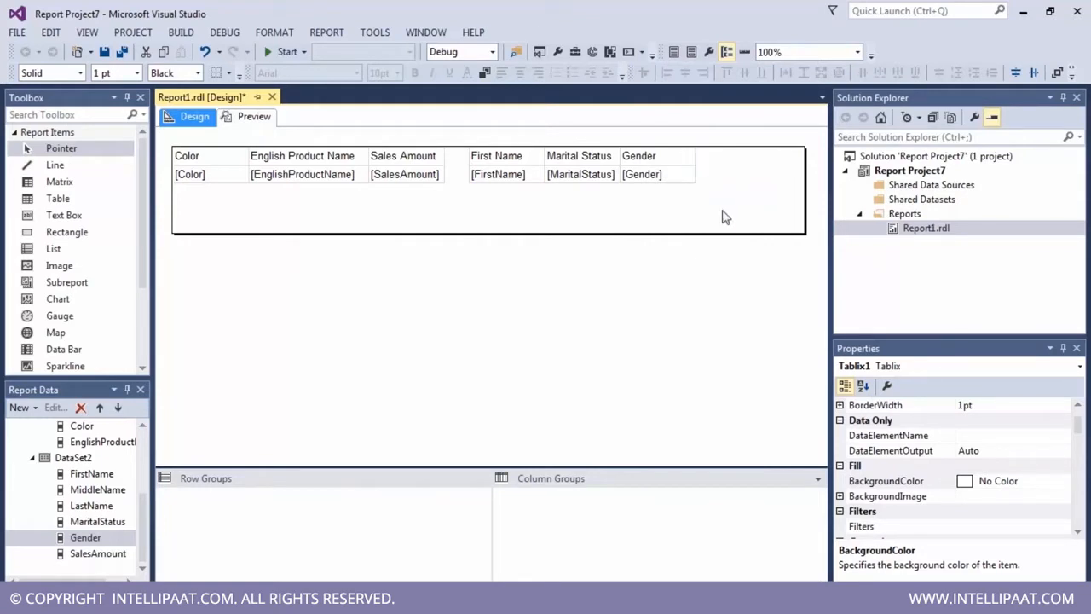
click(657, 156)
click(660, 138)
right_click(661, 139)
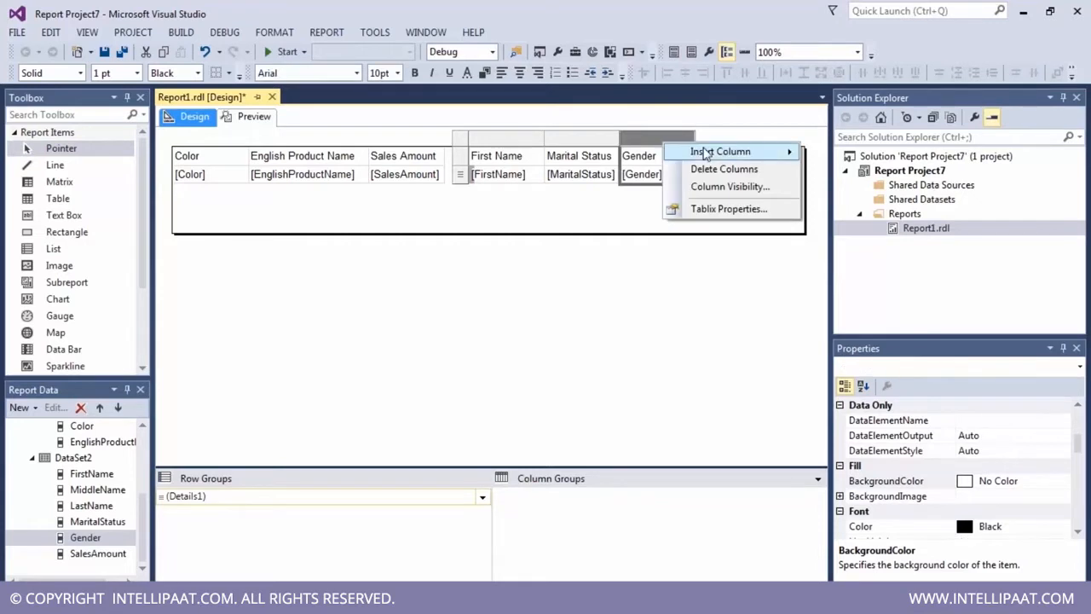
click(537, 32)
- Add DataSet2's SalesAmount field as a new column after Gender in the second table
drag(101, 554, 688, 178)
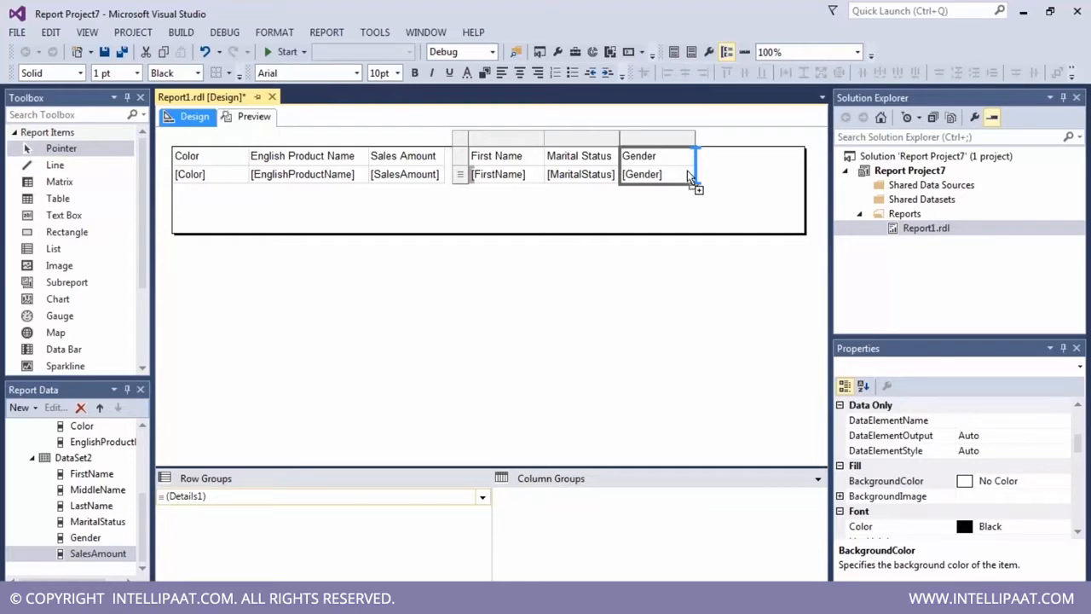
drag(690, 176, 690, 177)
click(722, 224)
click(735, 174)
drag(730, 139, 626, 145)
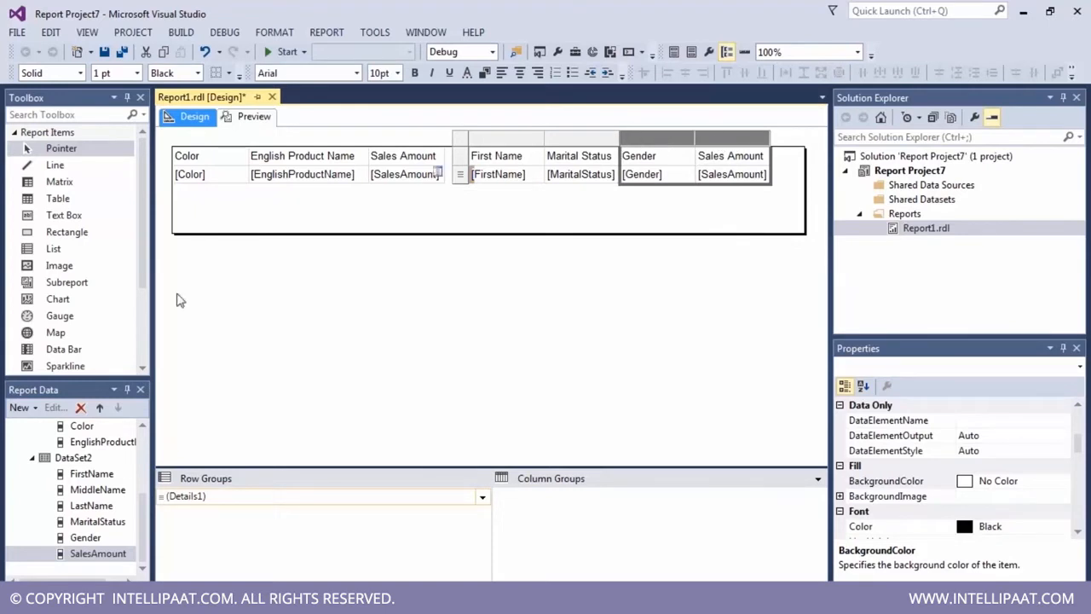
- Insert DataSet2's MiddleName field as a new column between First Name and Marital Status in the second table
click(104, 491)
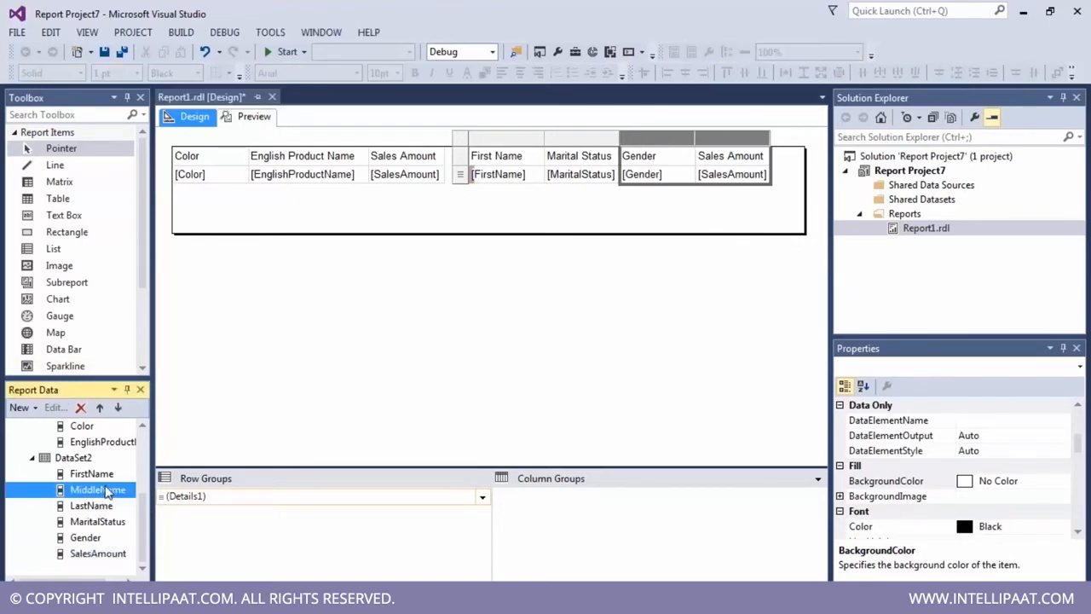
drag(106, 490, 546, 170)
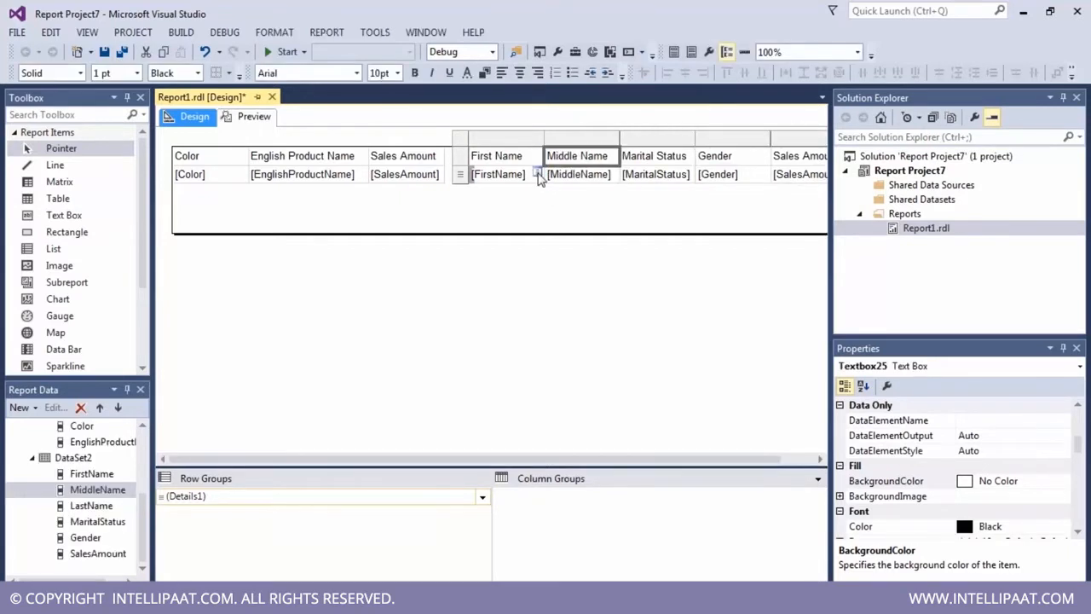
click(619, 219)
- Delete the Middle Name column from the second table
click(577, 153)
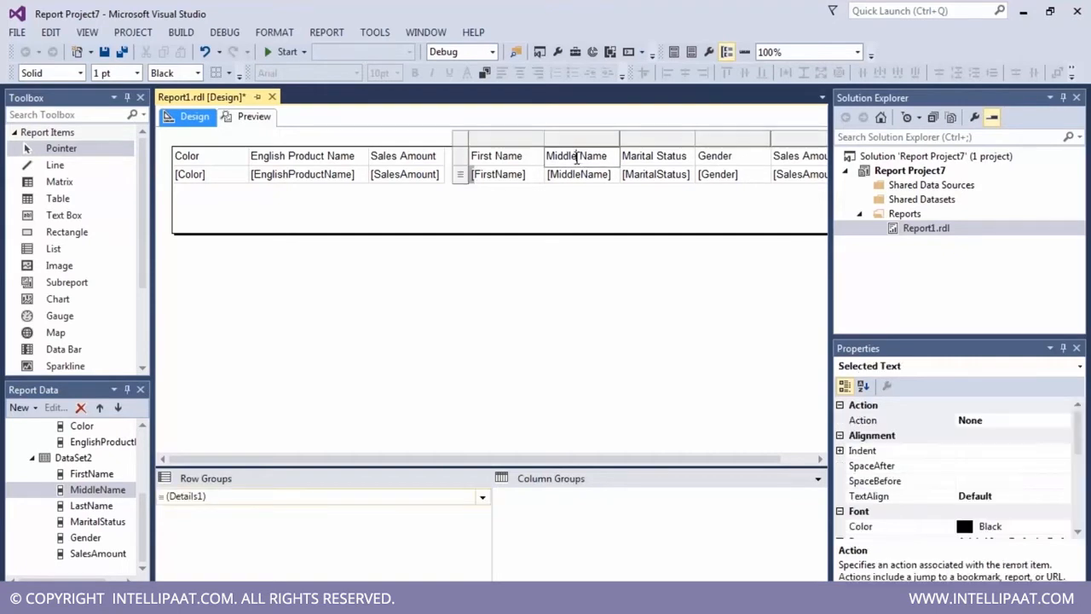
click(575, 140)
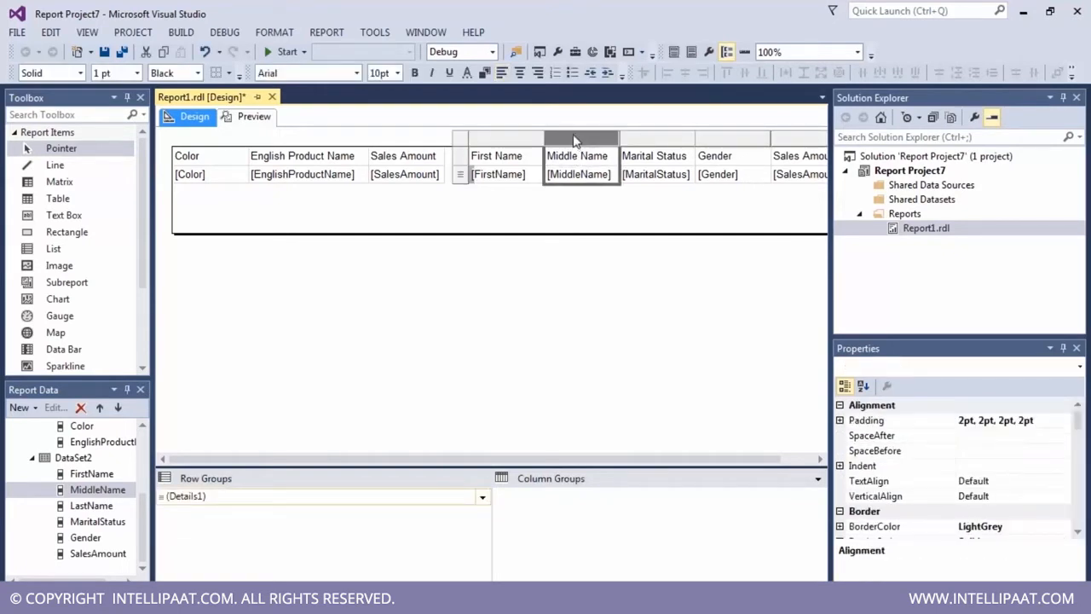
right_click(575, 140)
click(635, 161)
click(570, 209)
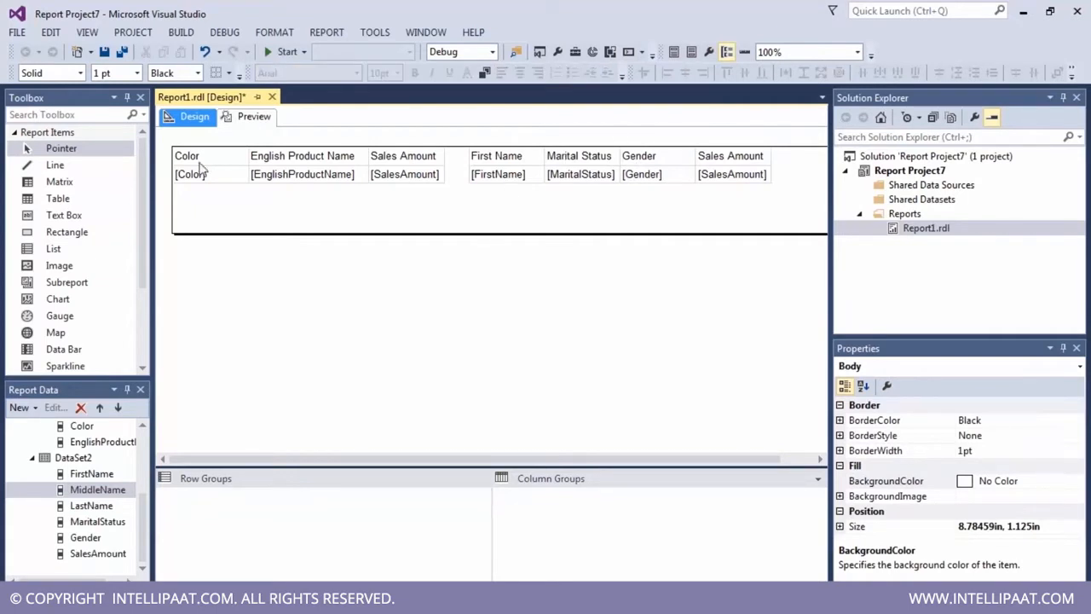
- Preview the report with both tables and delete the second table from the design
click(249, 117)
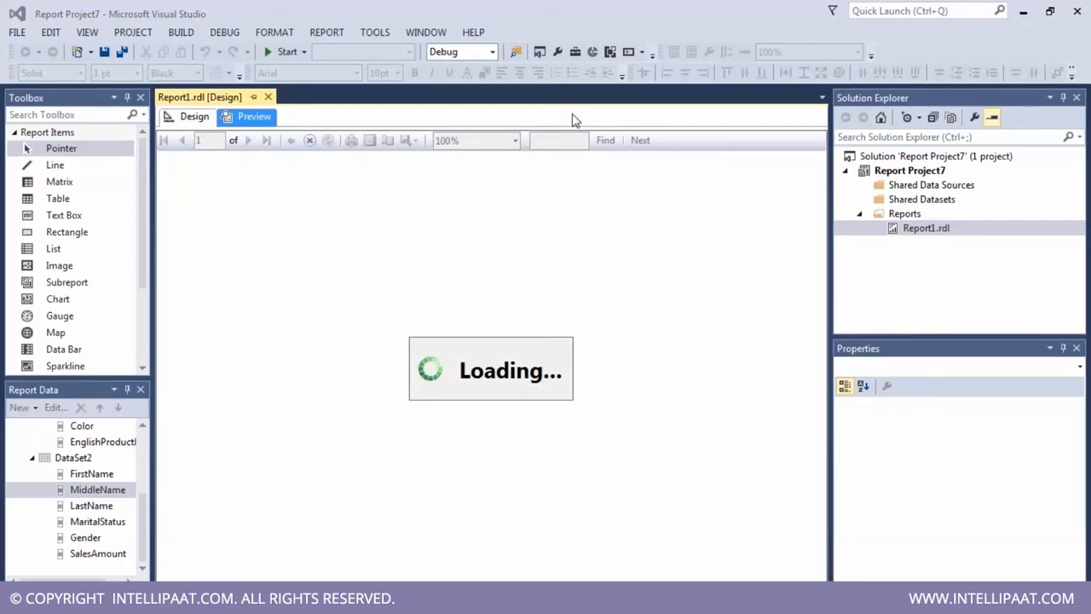
click(189, 116)
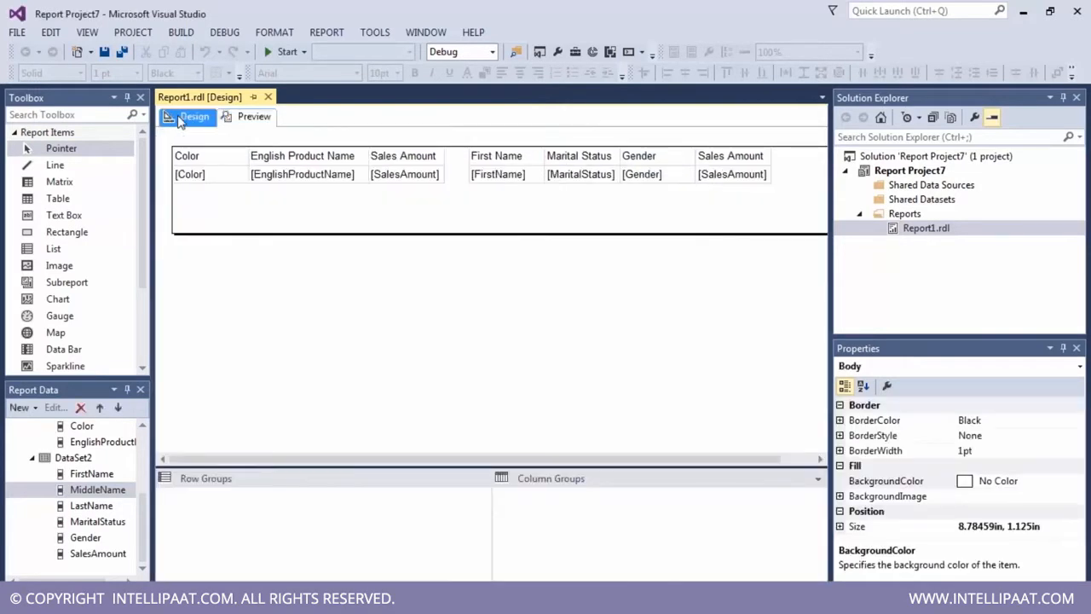
click(515, 174)
click(476, 147)
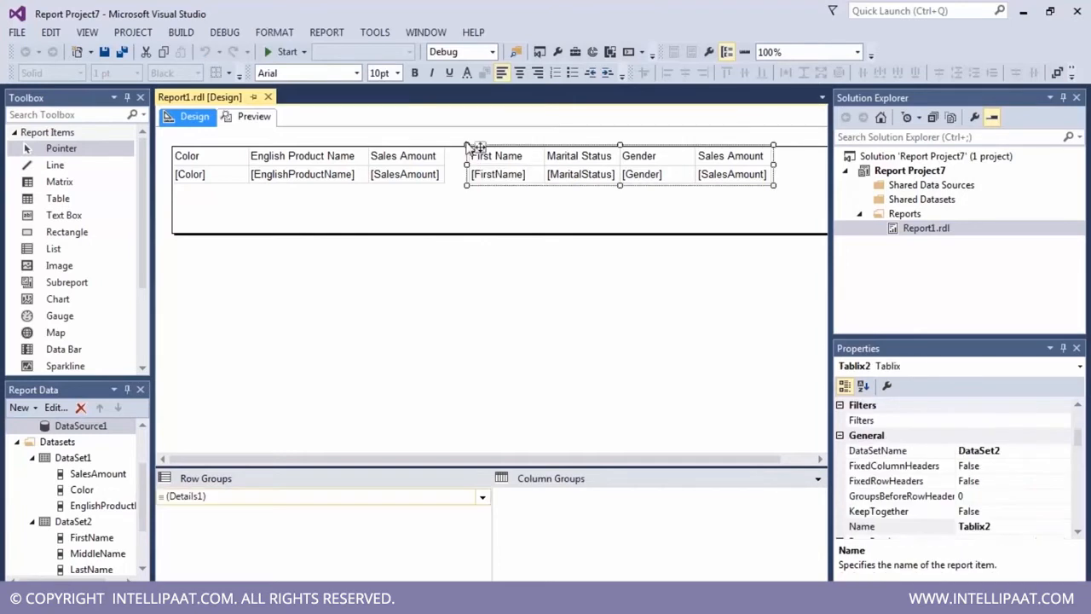
key(Delete)
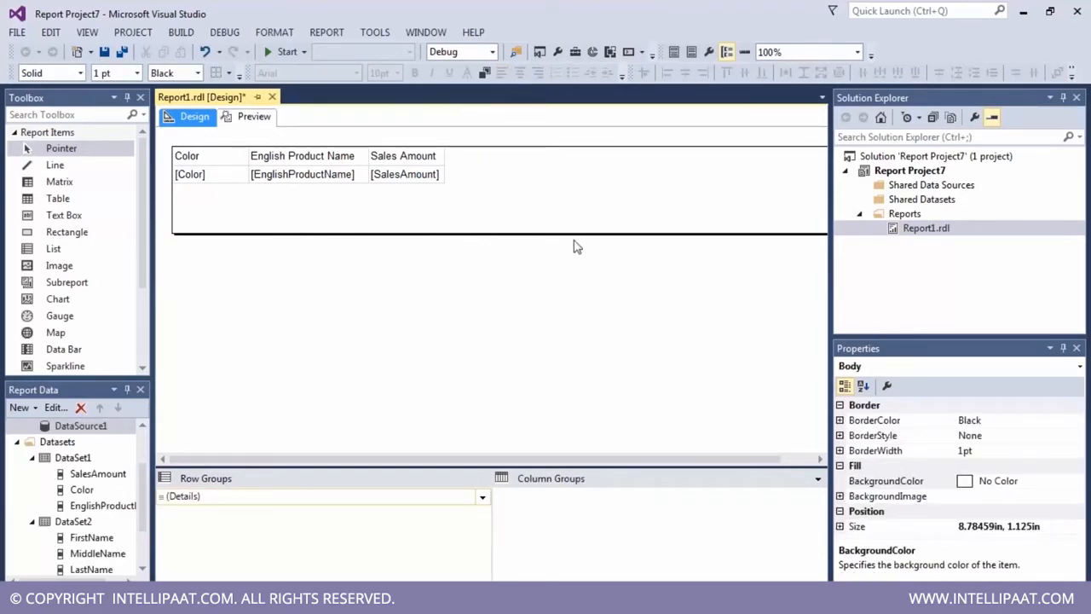
- Narrow the report body to about 3.72 in around the remaining table and preview the report
drag(653, 461, 766, 249)
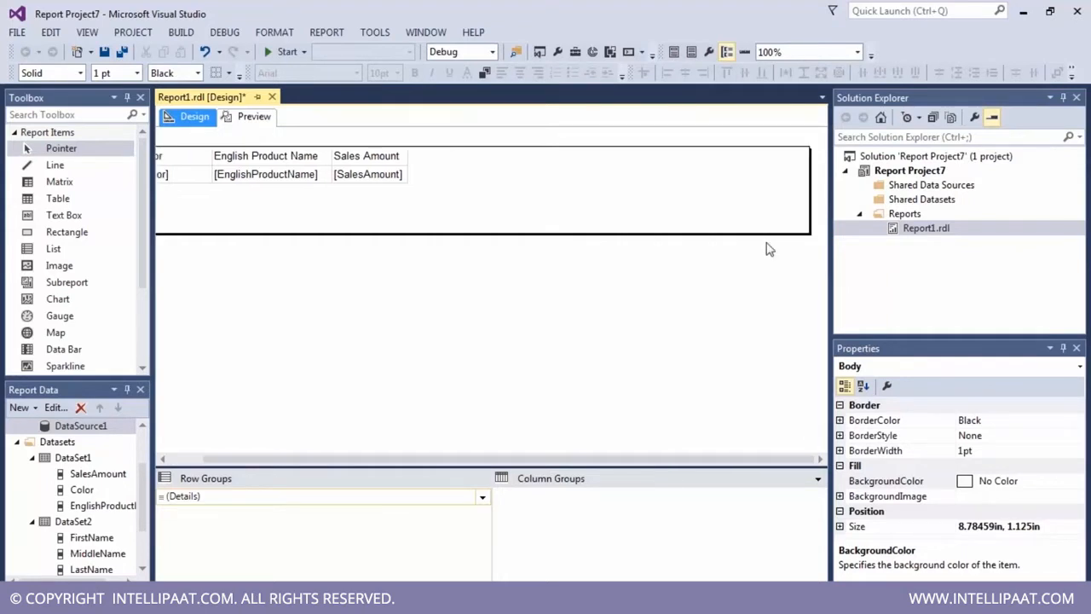
click(252, 117)
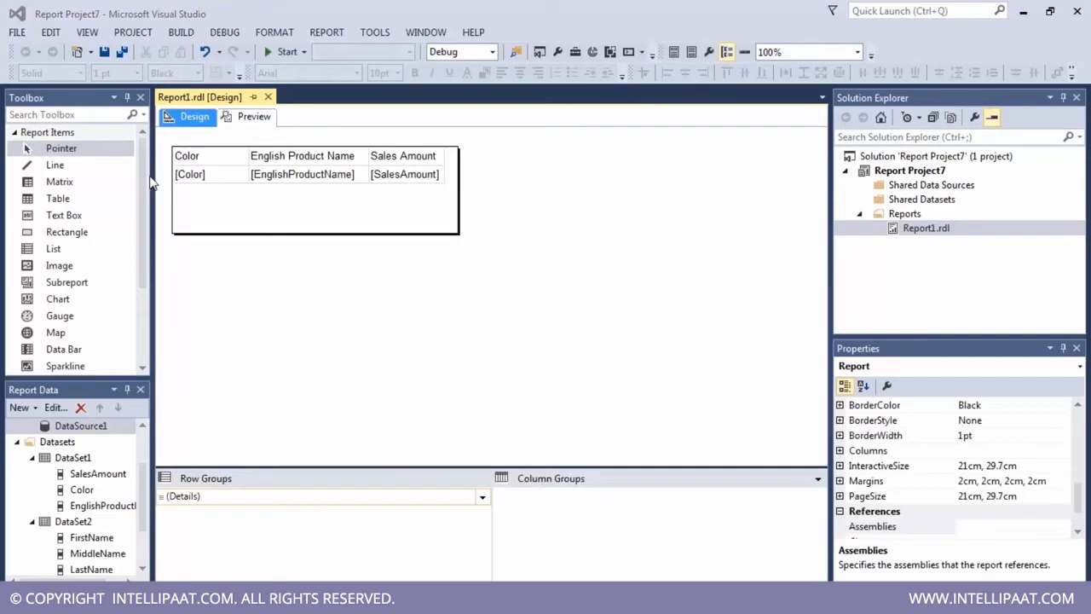
- Change the first column's header text to Color Name
click(219, 161)
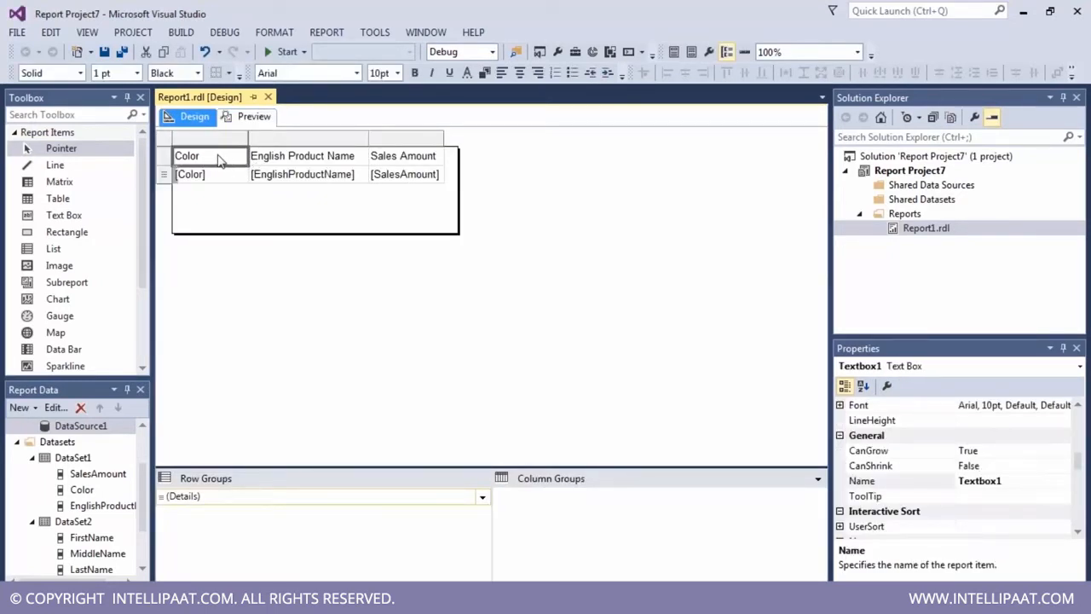
click(216, 162)
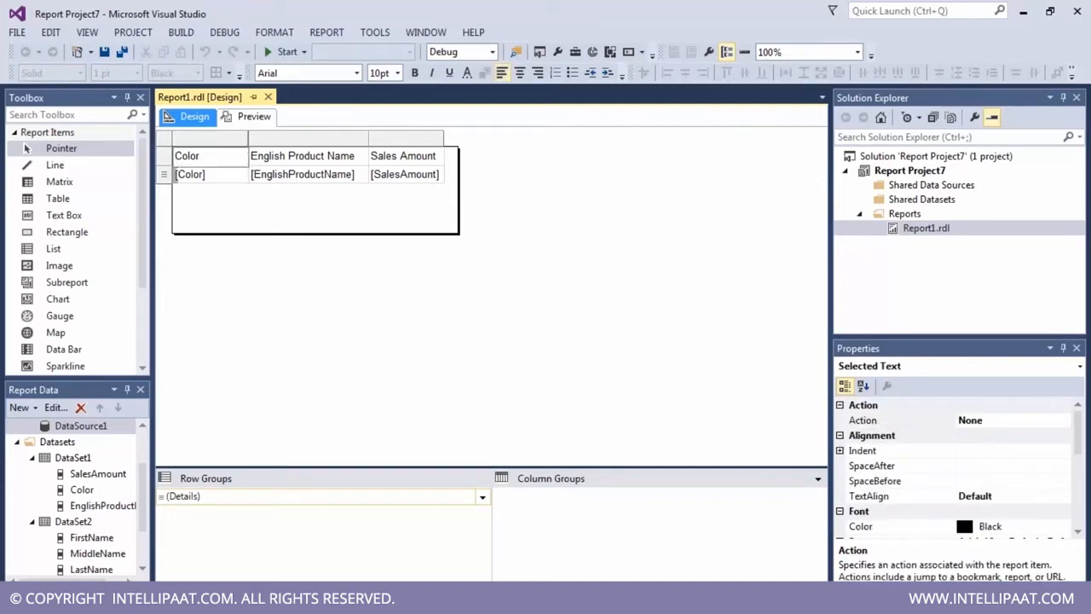
text(Name)
- Shorten the second column's header text to Product Name
click(288, 155)
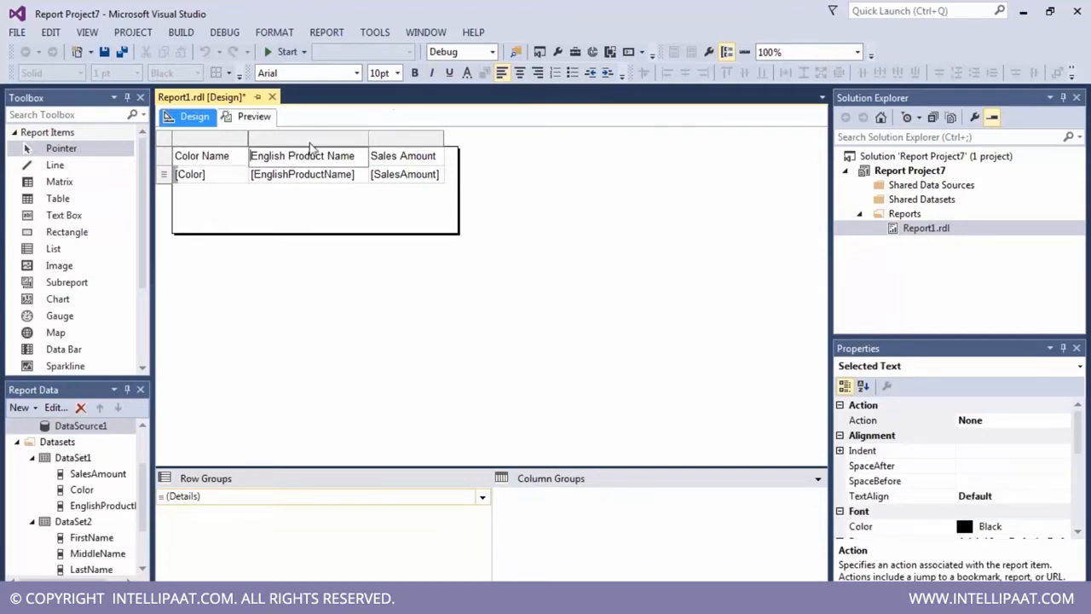
key(BackSpace)
key(BackSpace)
key(BackSpace)
key(BackSpace)
key(BackSpace)
key(BackSpace)
key(BackSpace)
key(BackSpace)
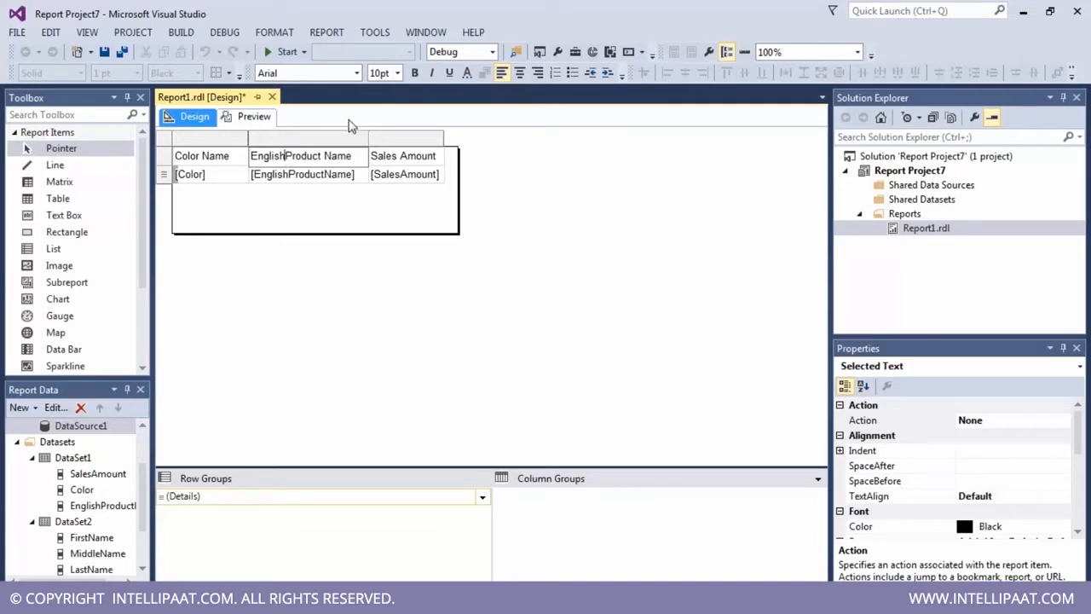
- Shorten the third column's header text to Sales
click(402, 155)
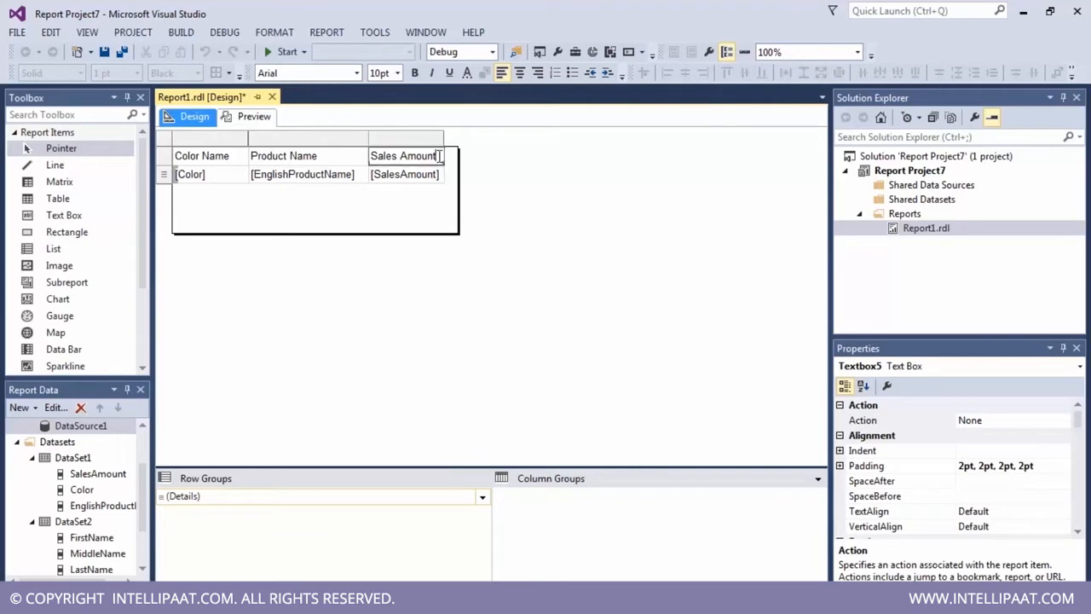
double_click(433, 155)
key(BackSpace)
key(BackSpace)
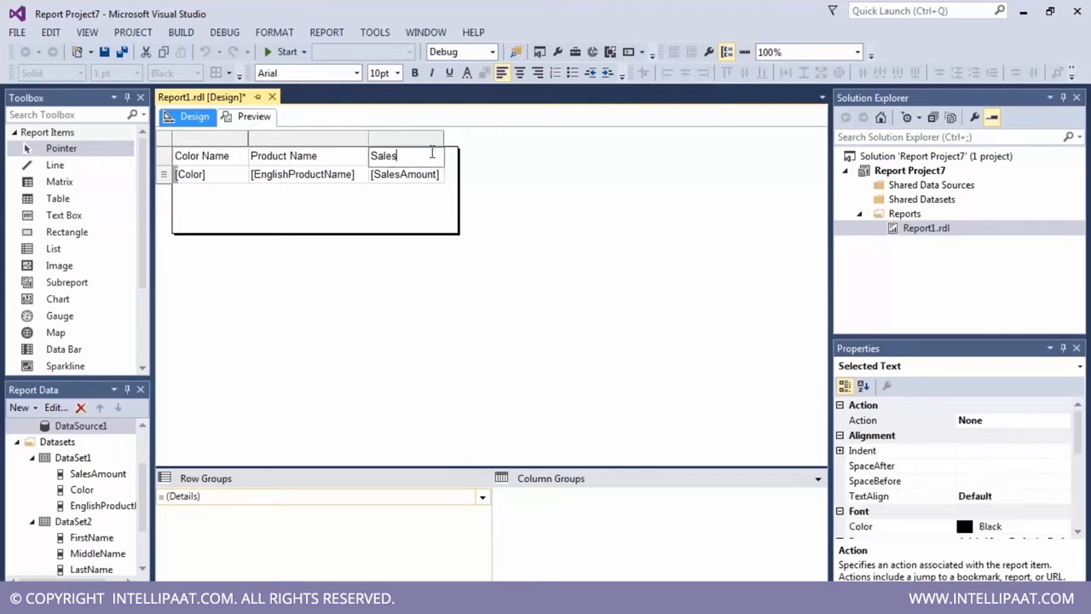
click(498, 217)
click(223, 155)
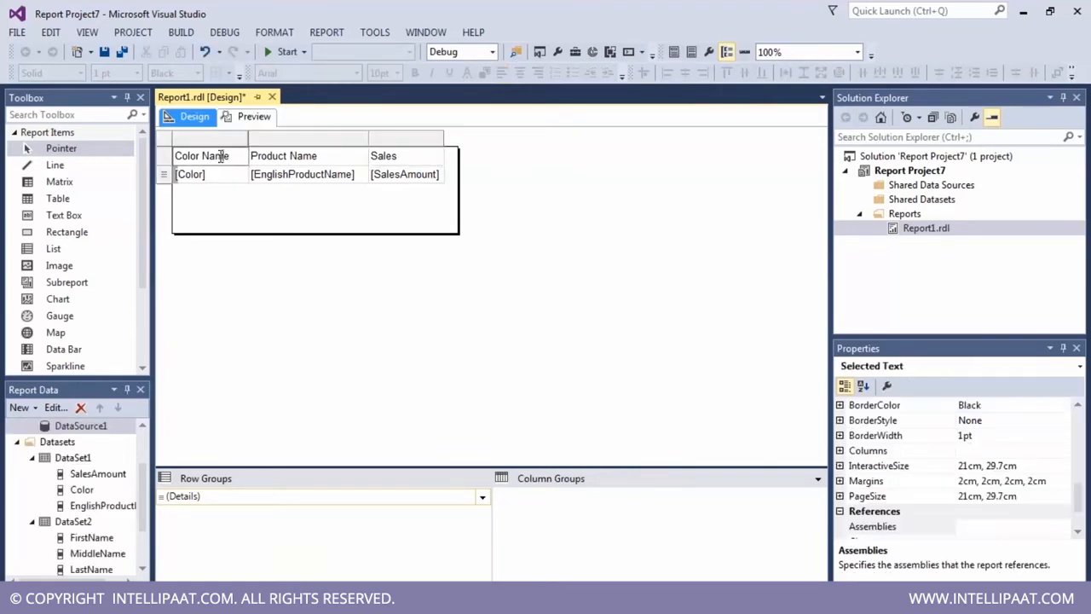
click(165, 157)
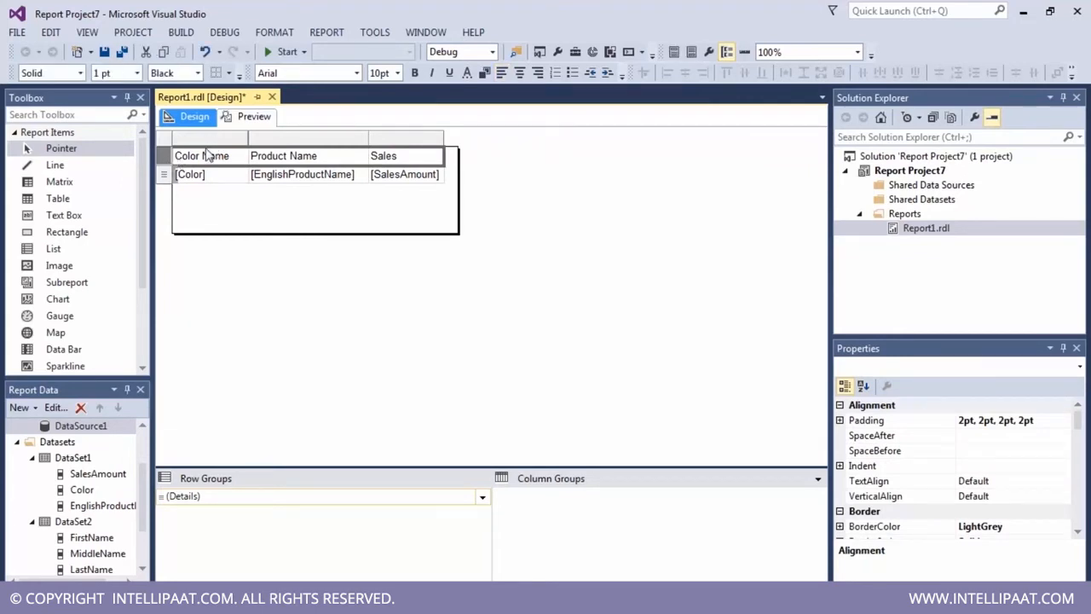
click(400, 158)
right_click(392, 157)
click(227, 158)
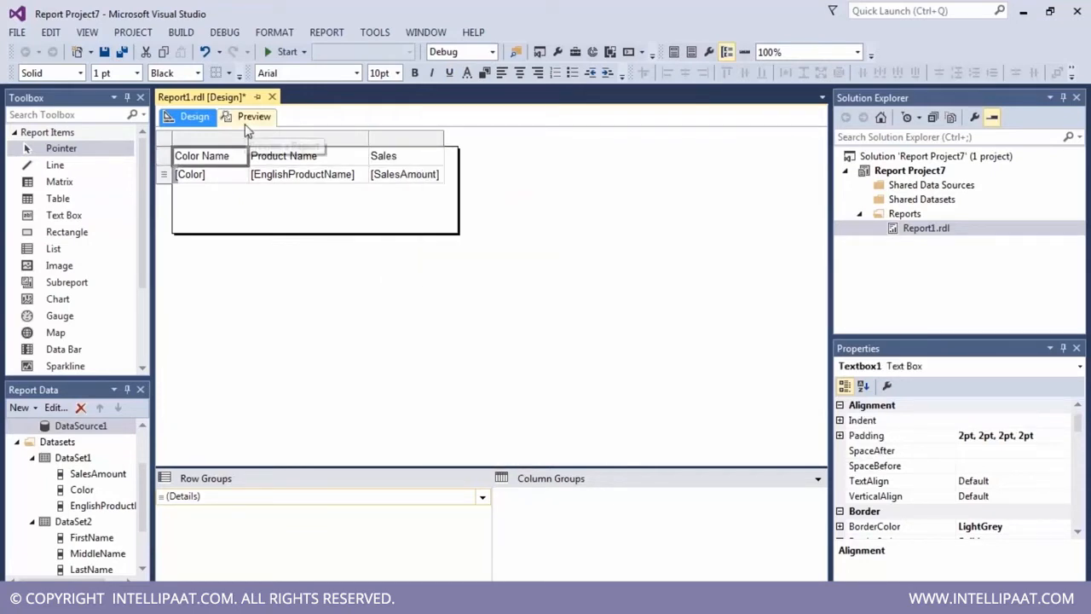
- Set the background color of the table's whole header row to pale turquoise
click(167, 158)
click(197, 73)
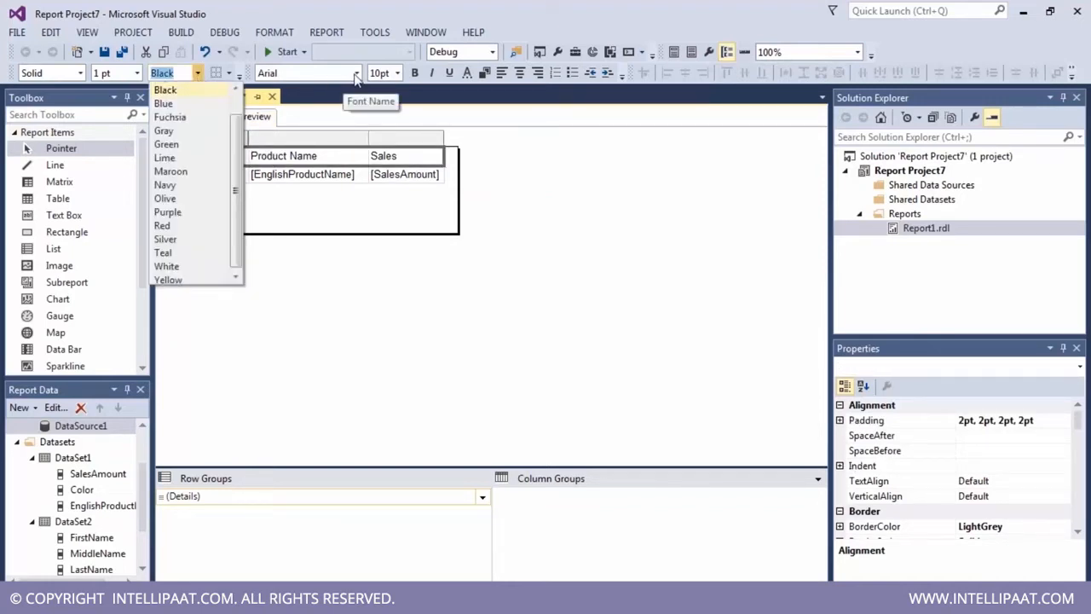
click(471, 75)
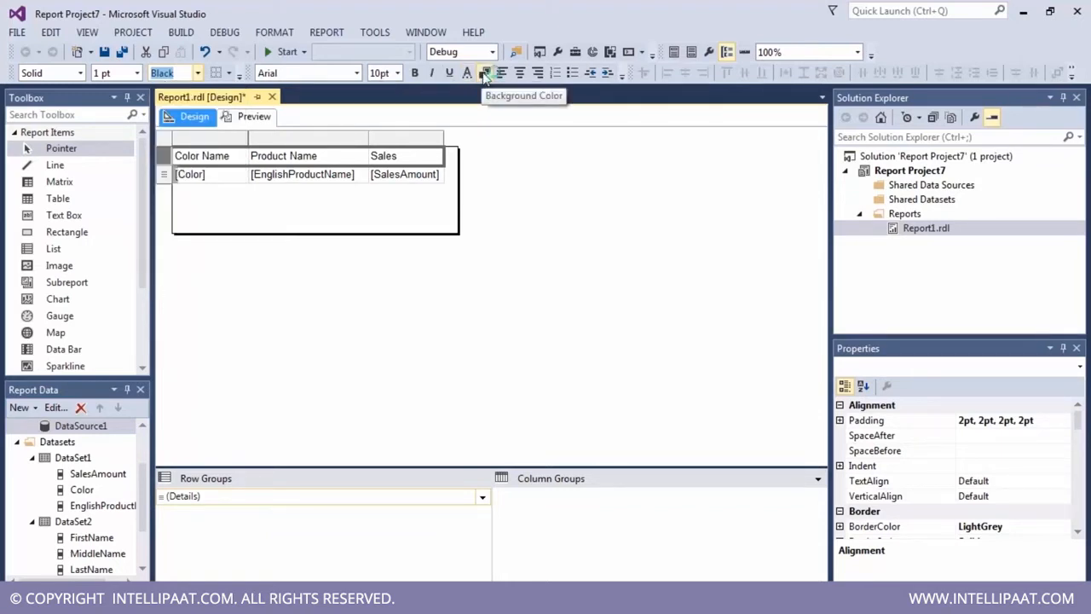
click(484, 73)
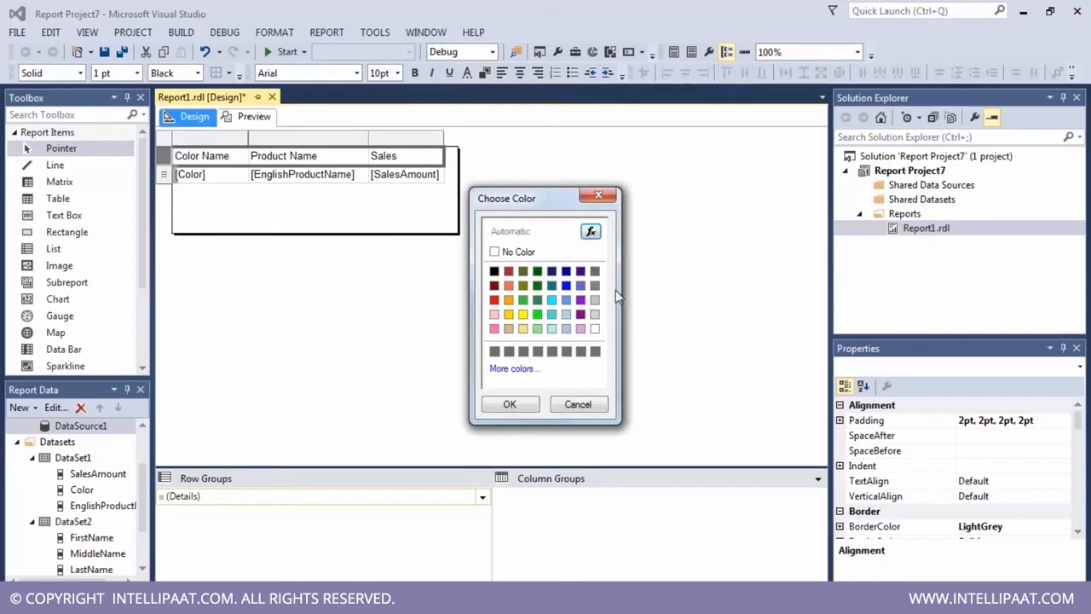
click(552, 329)
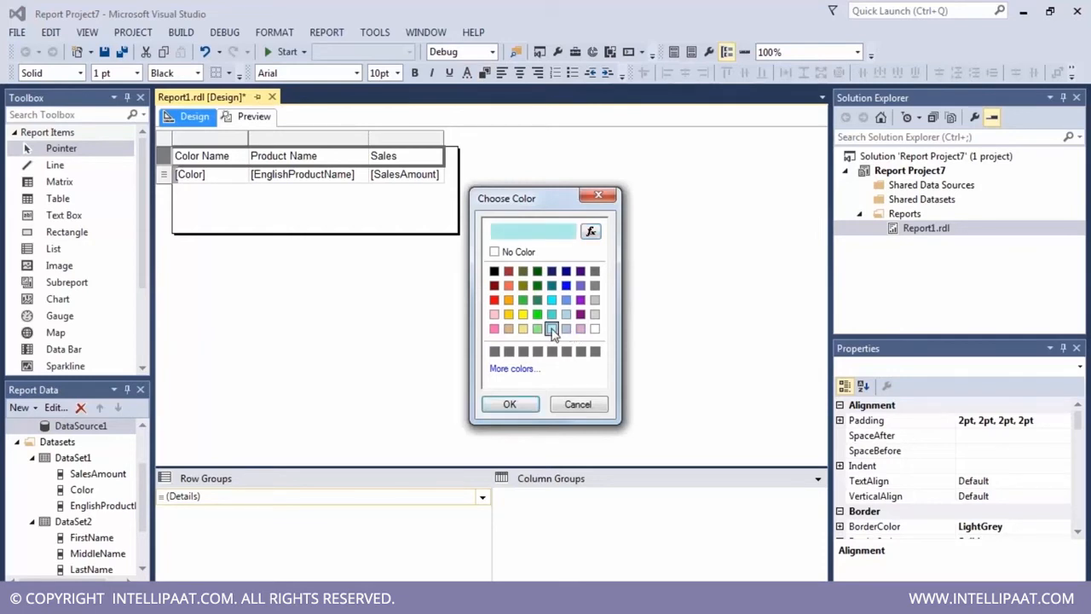
click(509, 406)
click(251, 196)
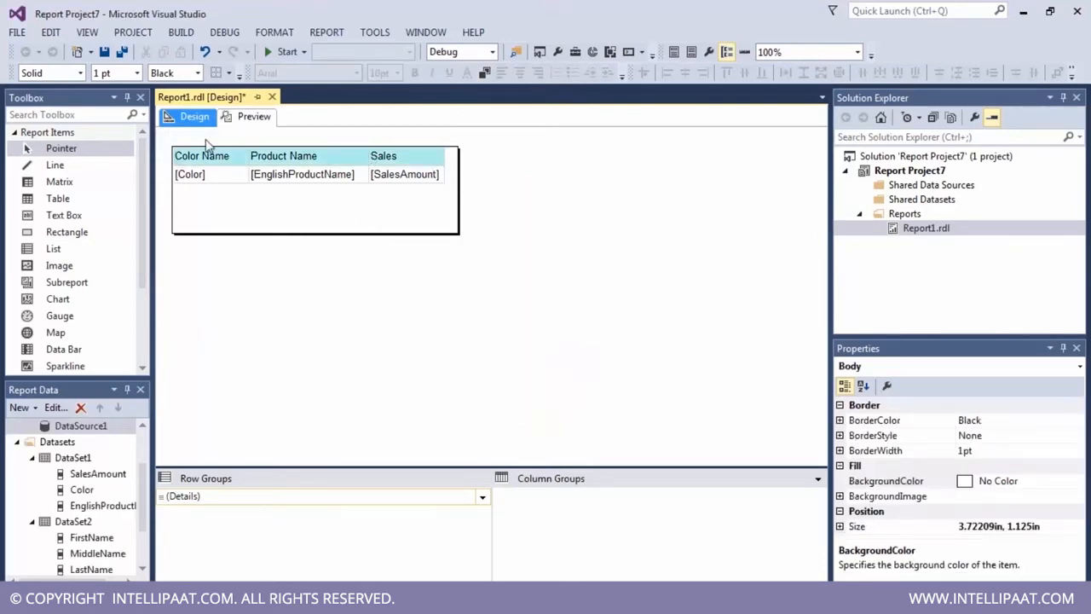
- Format the table's whole header row with a 12pt font size and bold text
click(170, 164)
click(235, 179)
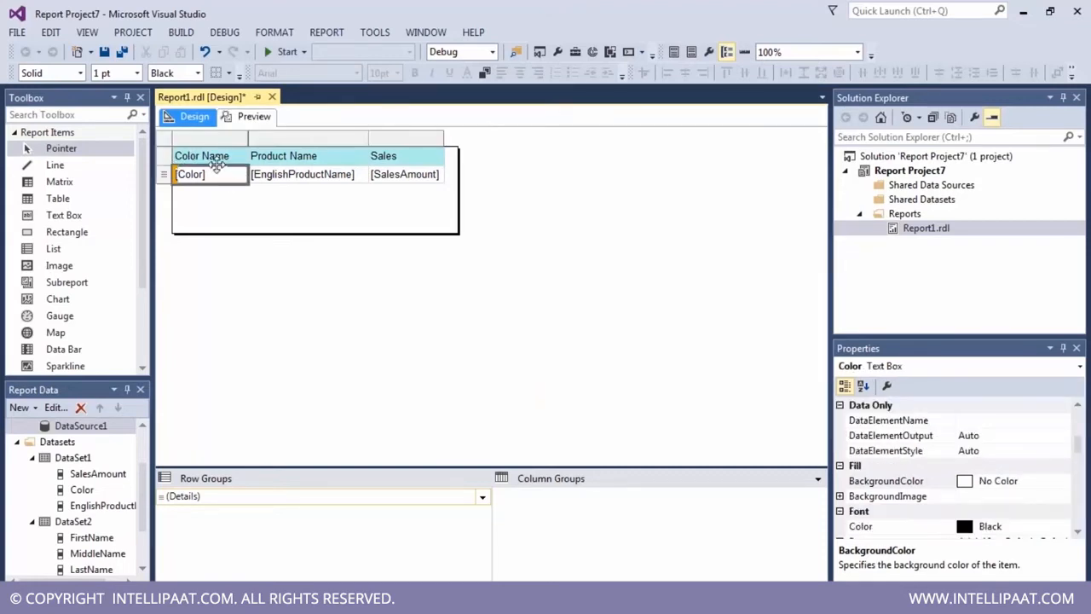
click(204, 158)
click(163, 158)
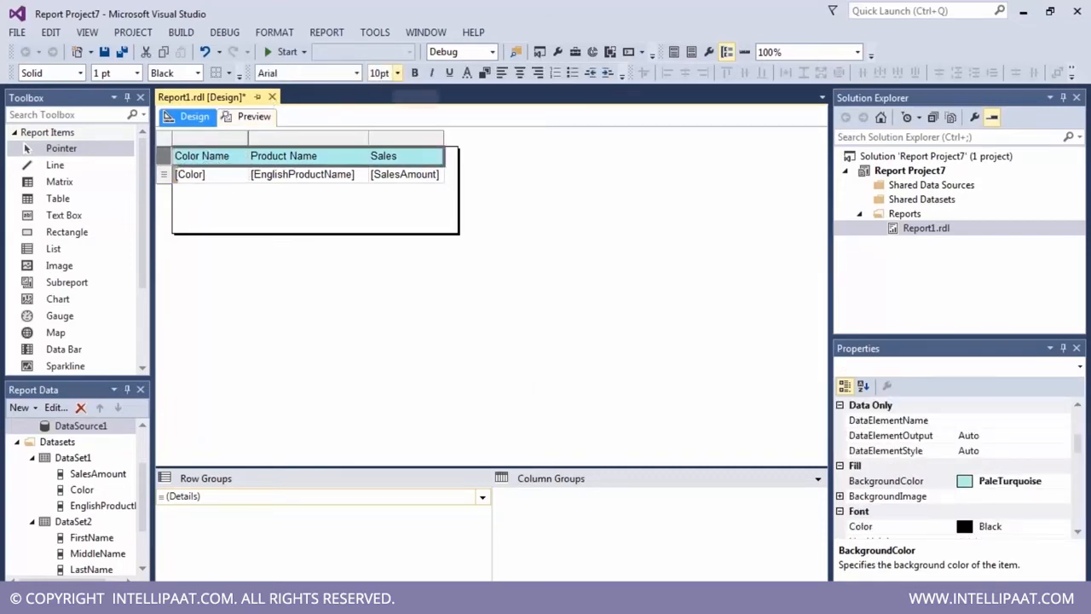
click(397, 73)
click(383, 128)
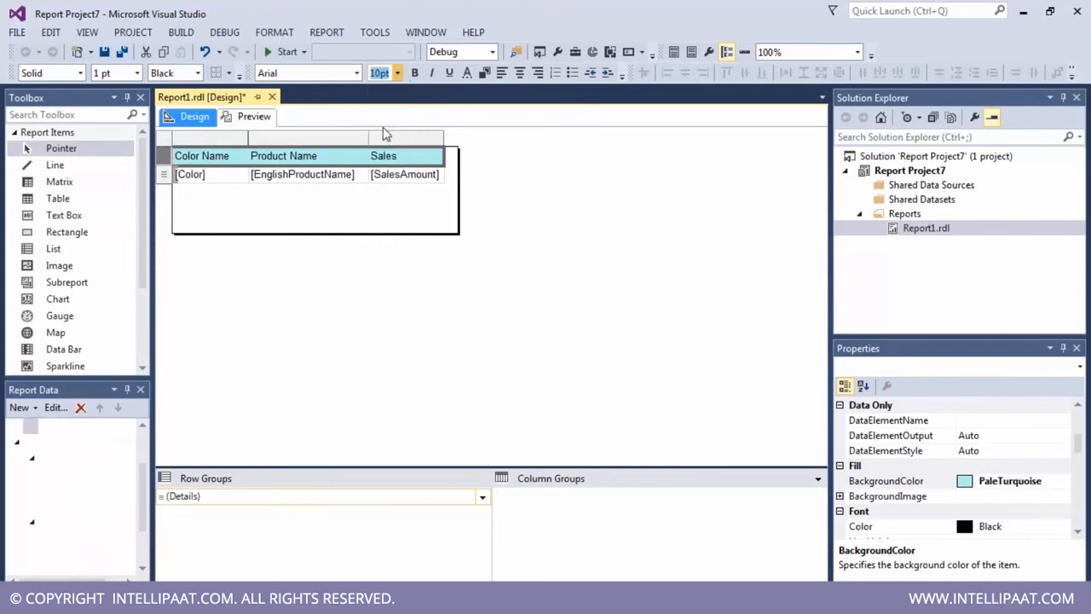
click(416, 73)
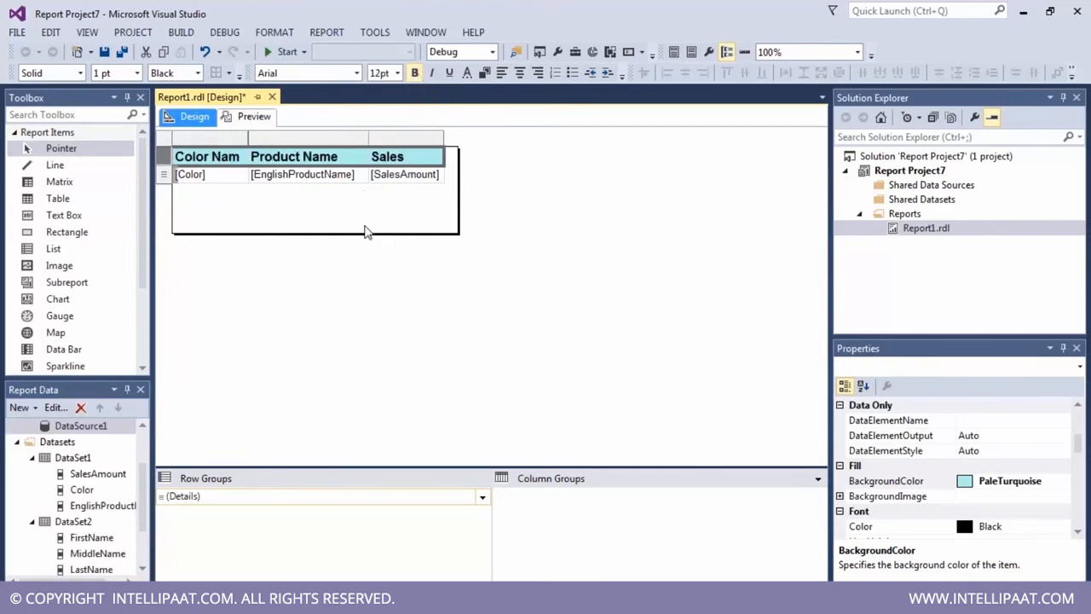
click(368, 220)
- Widen the Color Name, Product Name and Sales columns to give their text more room, and preview the report
click(196, 156)
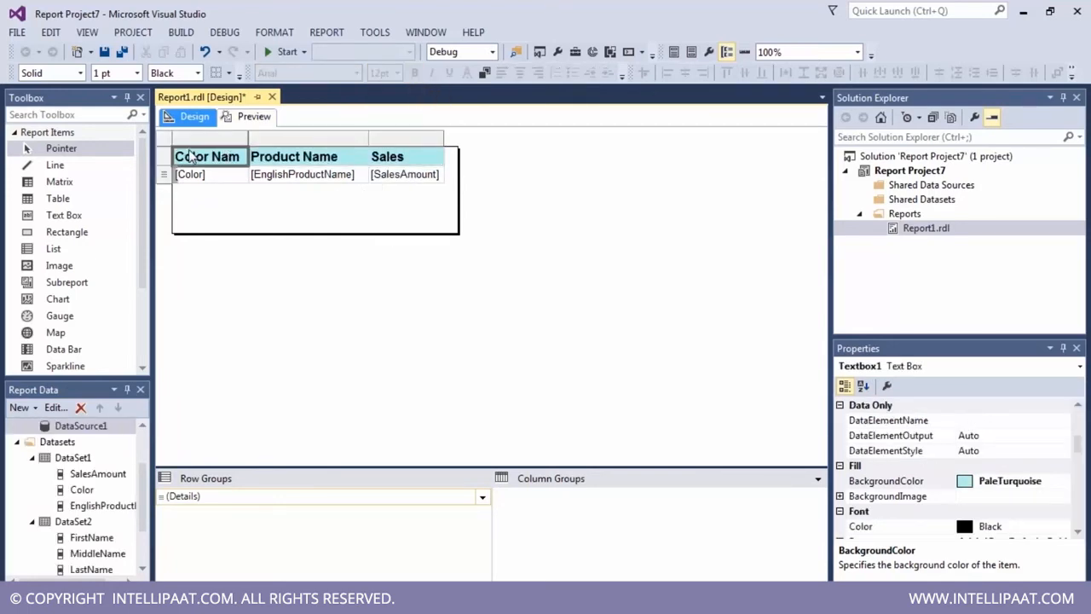
drag(248, 140, 262, 141)
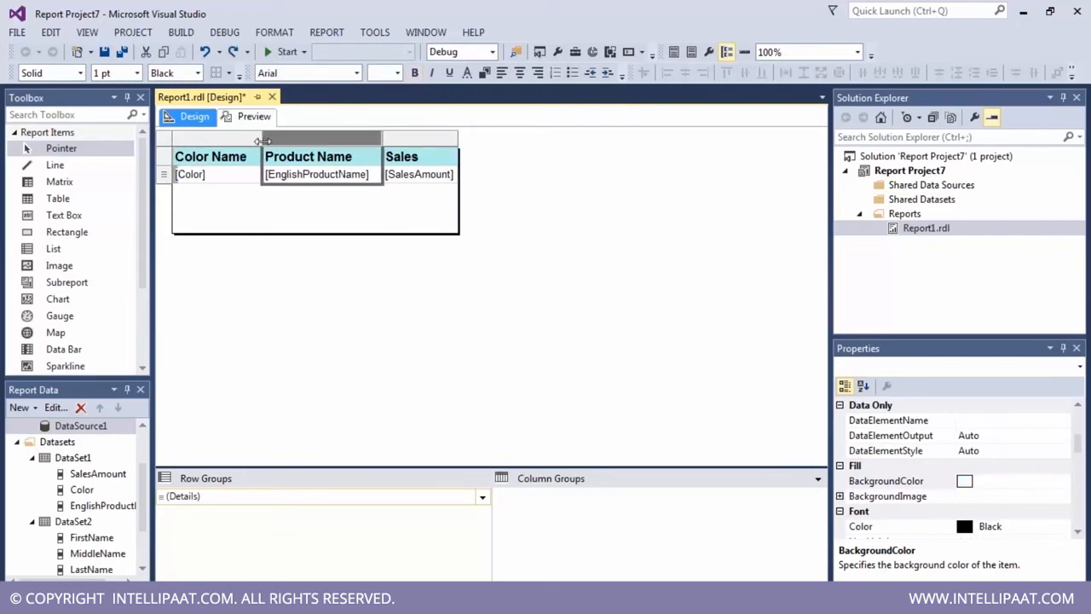
drag(383, 140, 400, 141)
drag(490, 137, 519, 136)
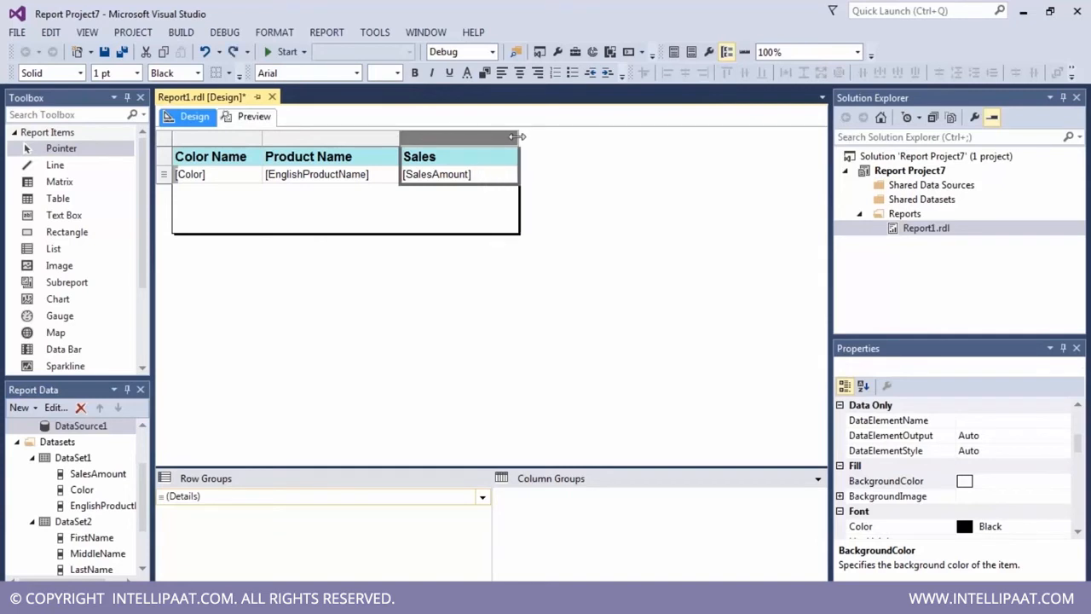
click(631, 174)
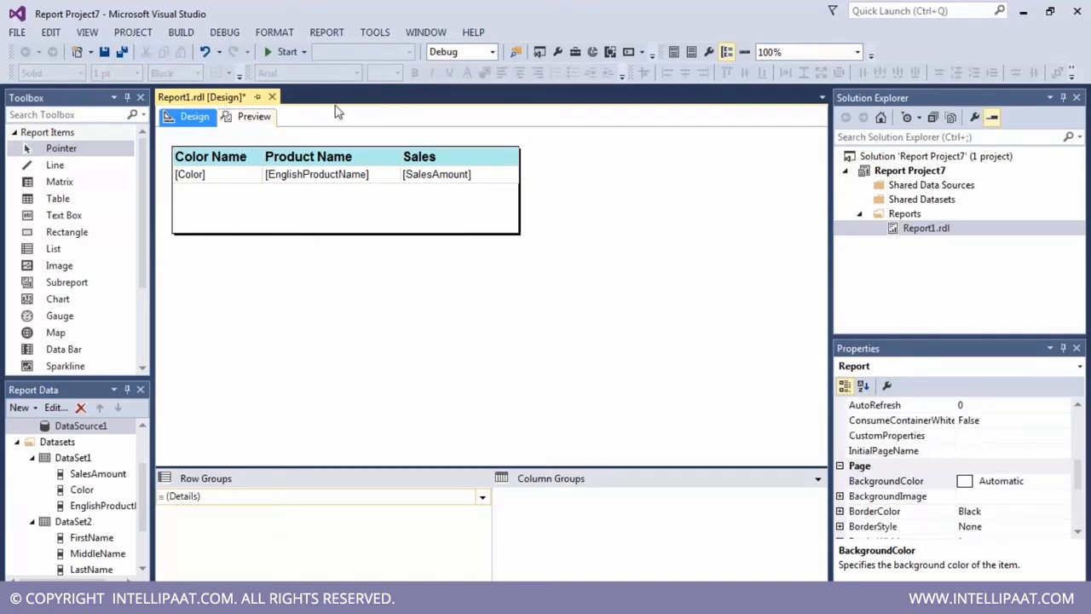
click(253, 116)
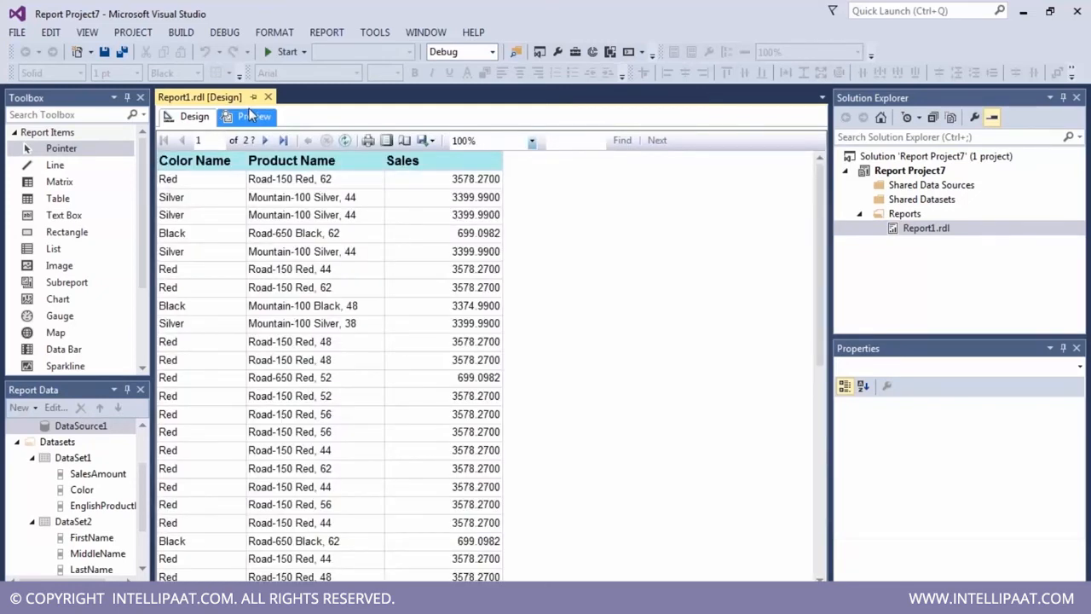
click(190, 117)
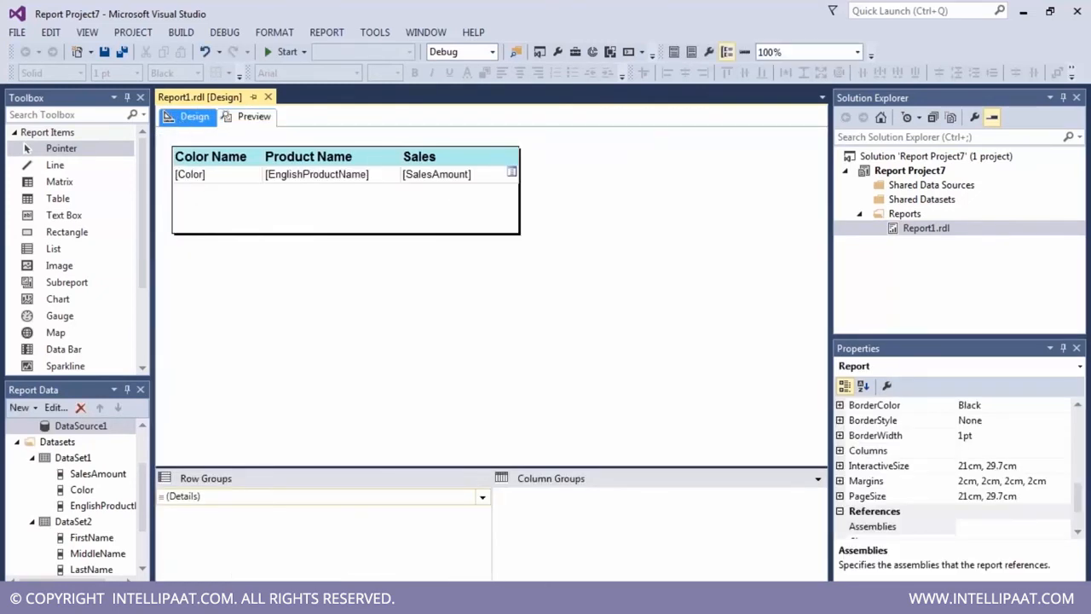
- Set the font color of the SalesAmount data cell to red
click(492, 185)
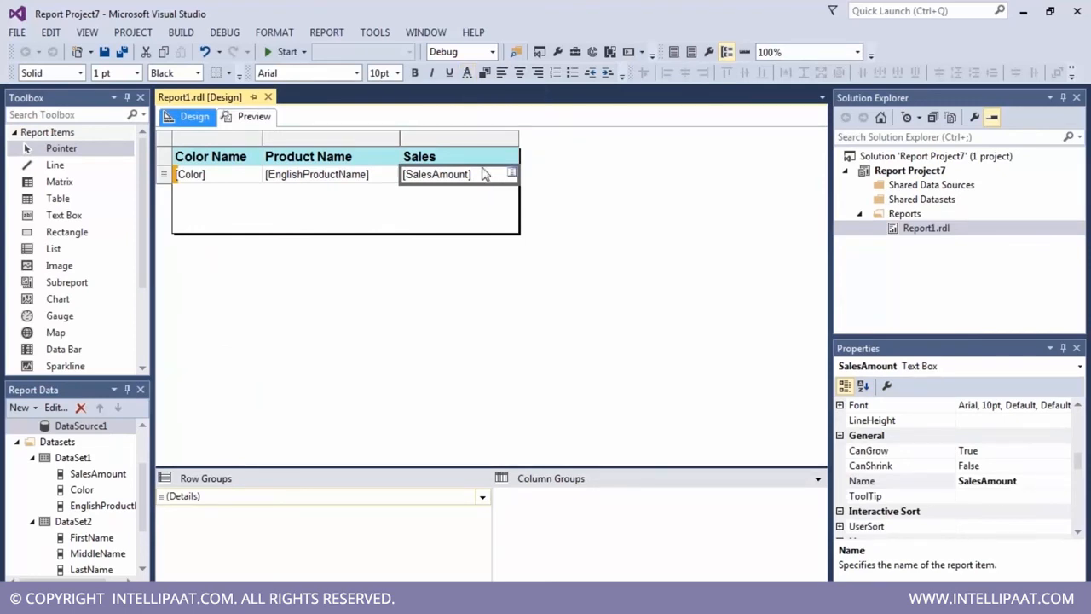
click(482, 73)
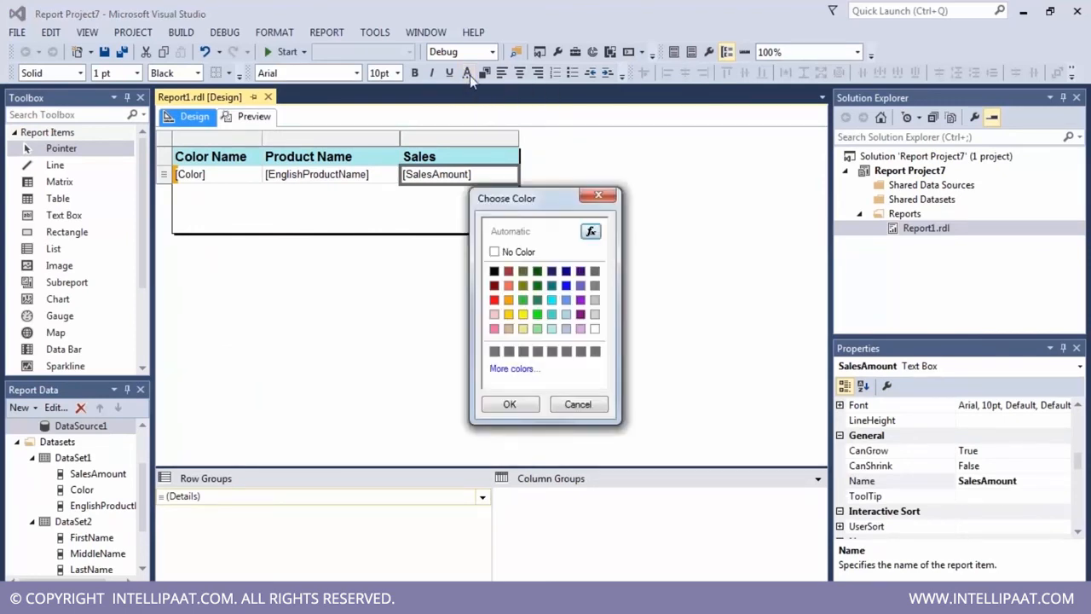
click(493, 299)
click(505, 405)
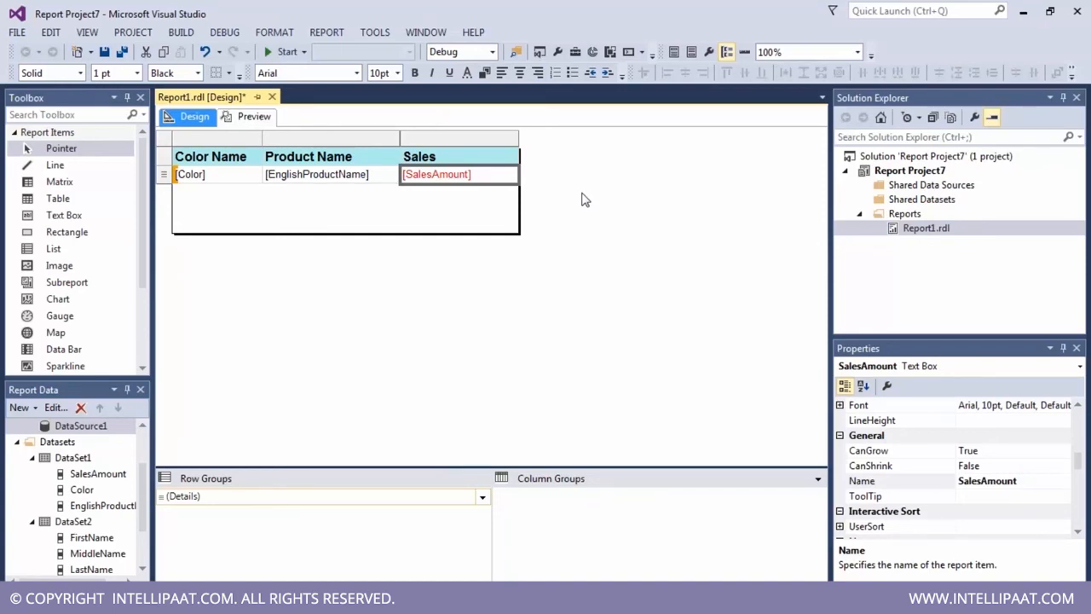
click(480, 156)
click(483, 178)
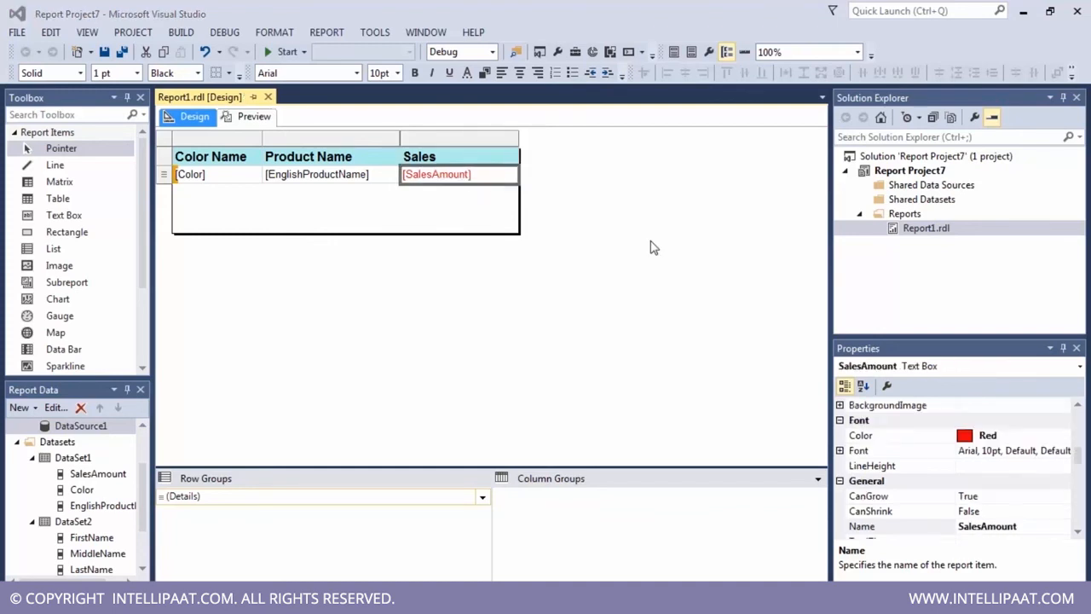